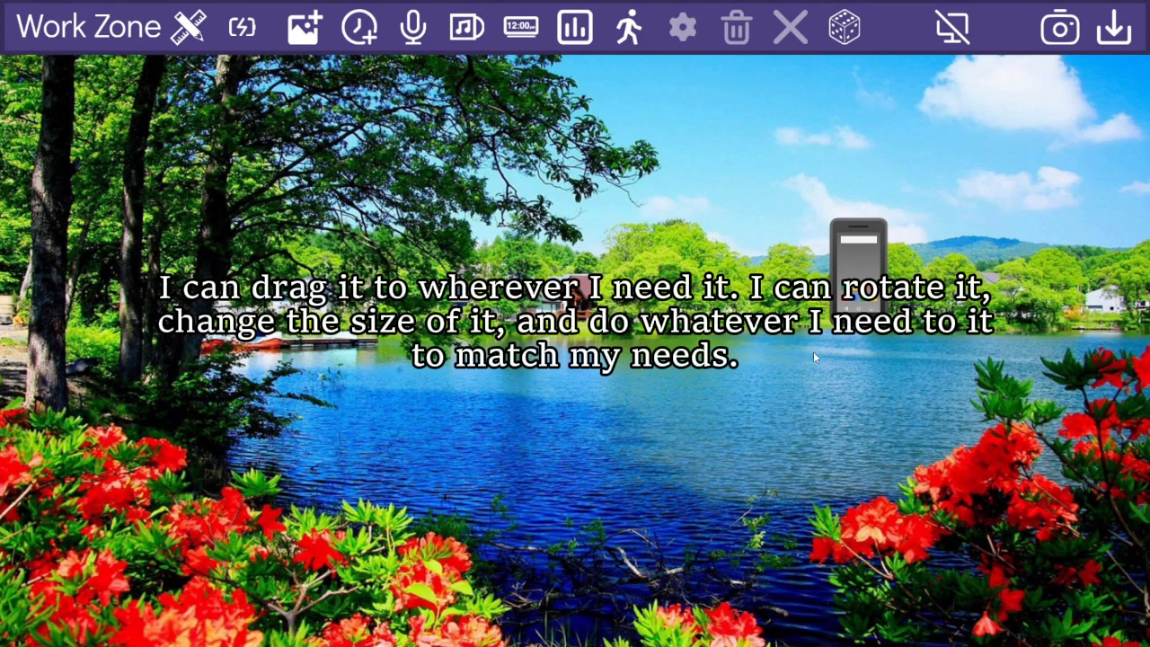
Step: Enlarge the phone icon with a slight counterclockwise tilt and place it over the trees on the left of the canvas
scroll(846, 286, "down", 3)
scroll(847, 286, "up", 4)
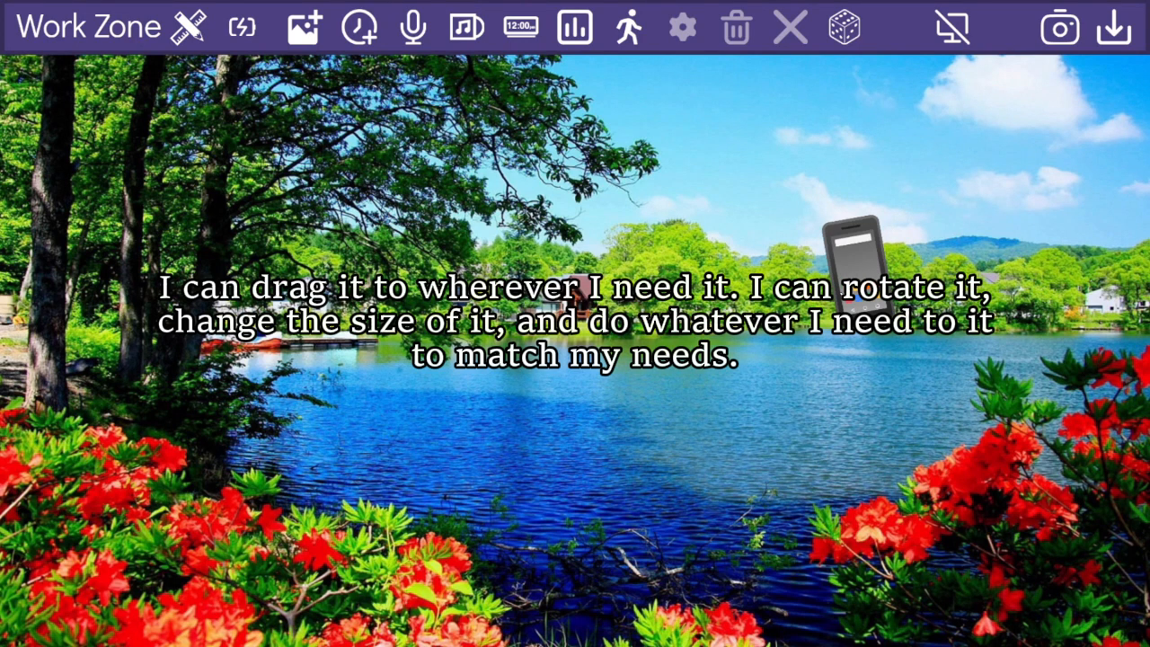
right_click(845, 285)
left_click(884, 253)
left_click(884, 257)
left_click(884, 257)
left_click(884, 256)
left_click(980, 262)
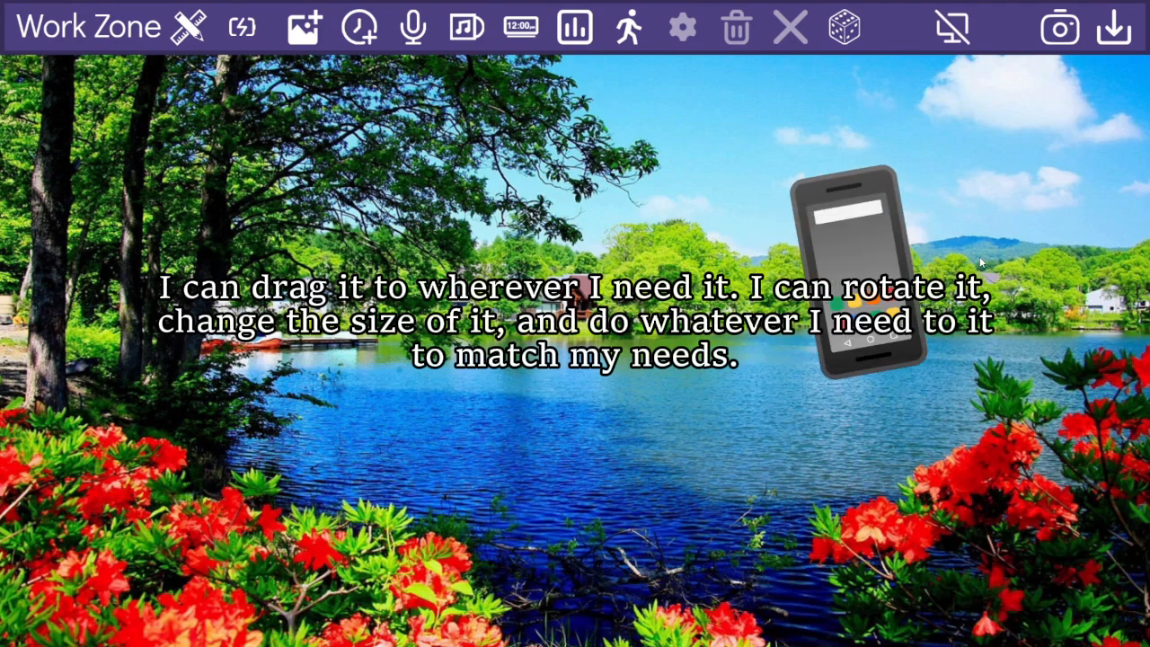
left_click_drag(725, 276, 135, 295)
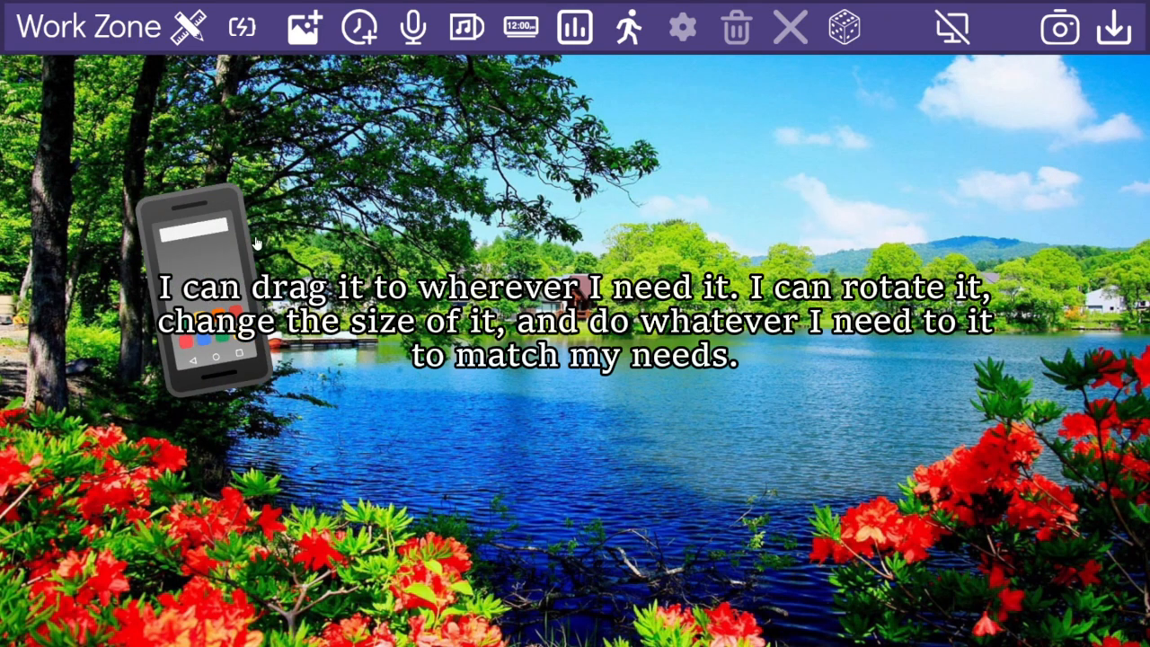
Step: Set the photo of the red houses along a canal as the background
left_click(304, 27)
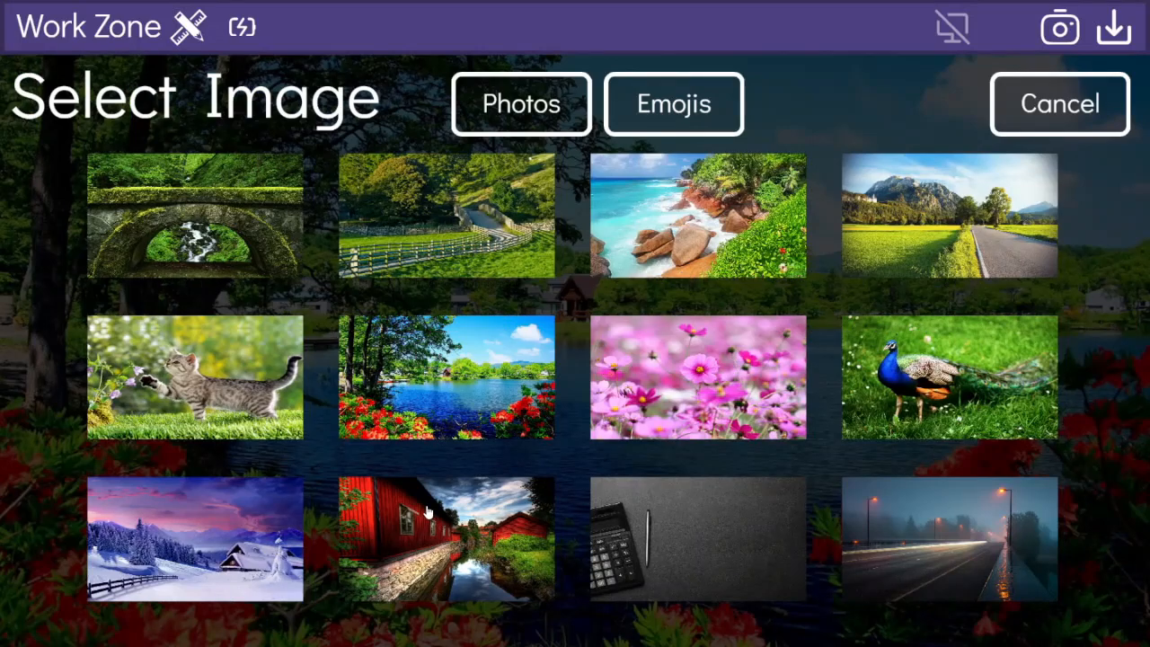
left_click(495, 515)
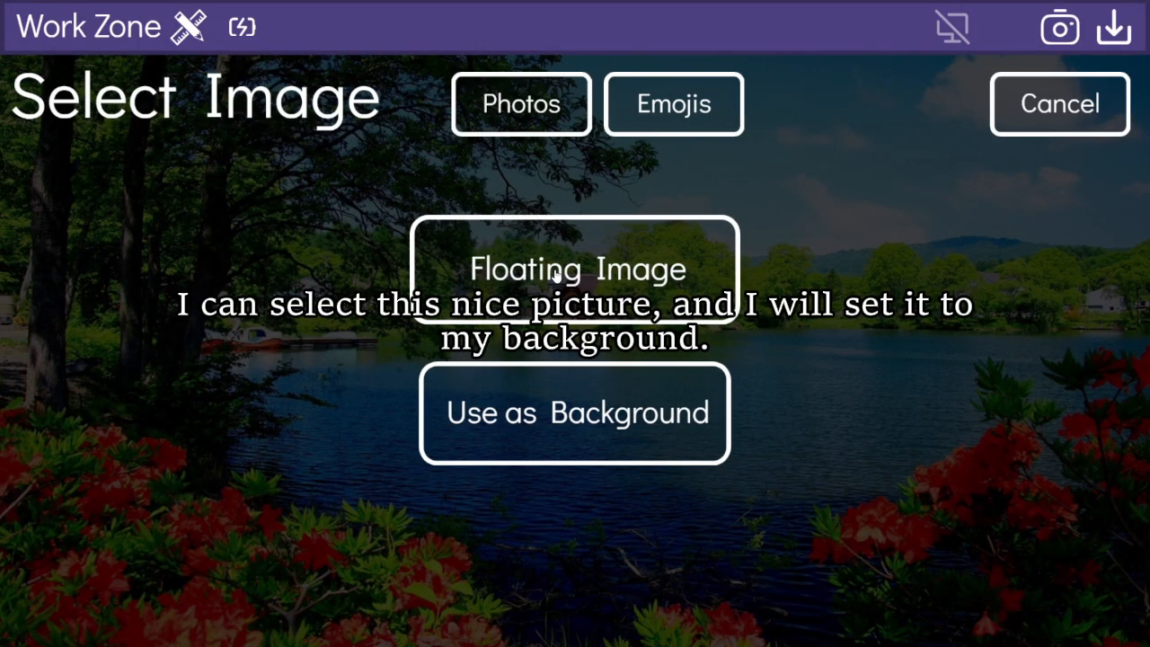
left_click(573, 400)
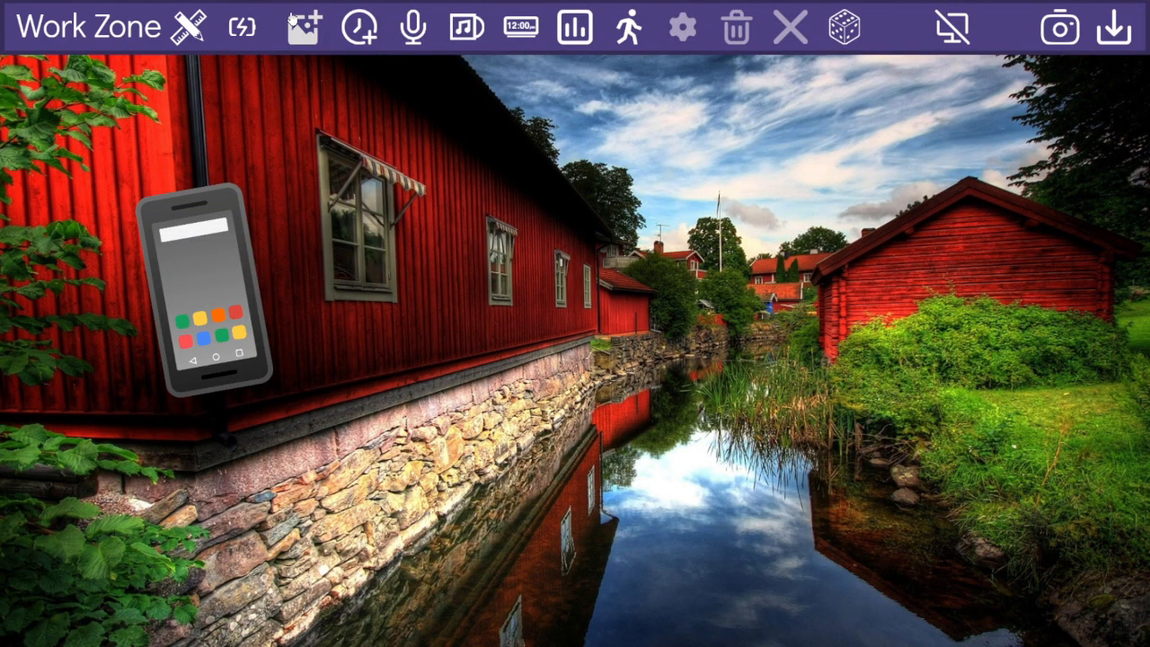
Step: Add the kitten photo to the canvas as a floating image
left_click(292, 20)
left_click(202, 370)
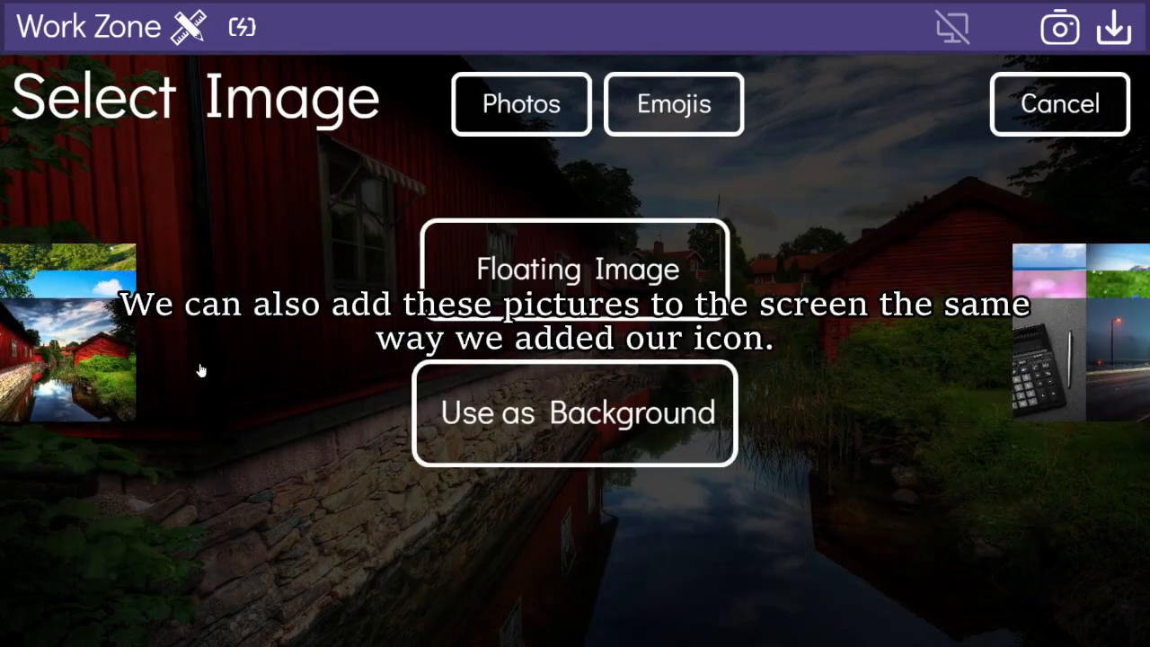
left_click(530, 230)
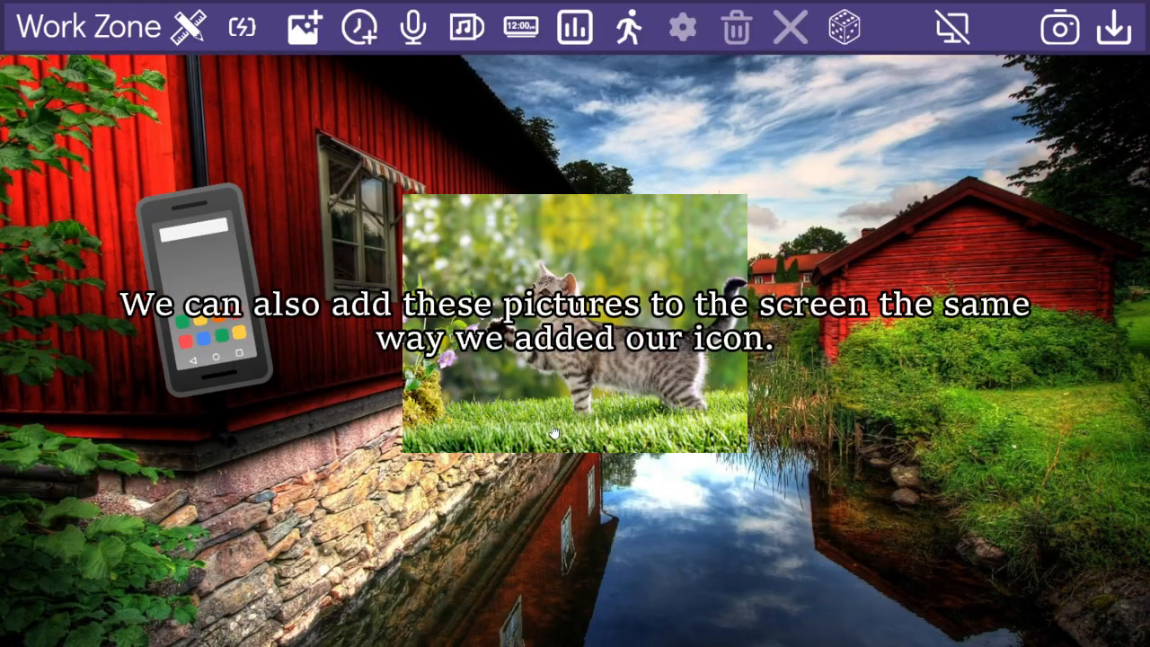
Step: Shrink and tilt the kitten picture clockwise above the small red house, and move the phone icon to the canvas's lower-left corner
right_click(562, 323)
left_click(512, 281)
left_click(512, 281)
left_click(512, 281)
left_click(575, 400)
left_click_drag(575, 323, 994, 174)
left_click_drag(203, 310, 162, 511)
Step: Add a timer in the lower-right part of the canvas and raise its time to 49:21
left_click(358, 27)
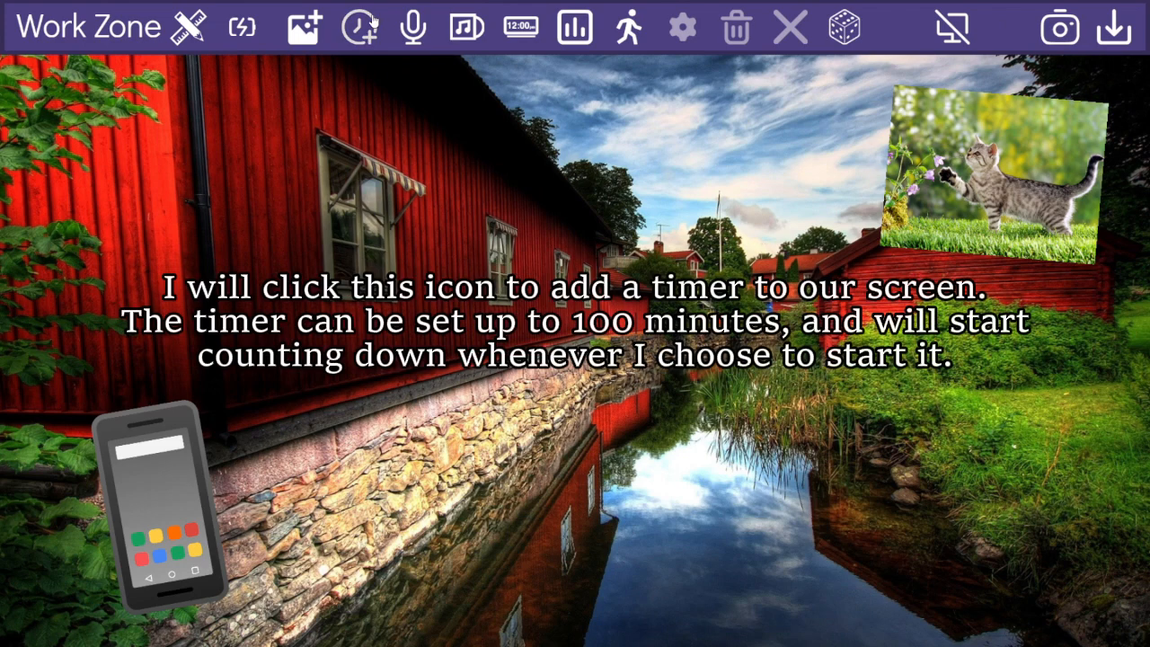
left_click_drag(389, 254, 893, 518)
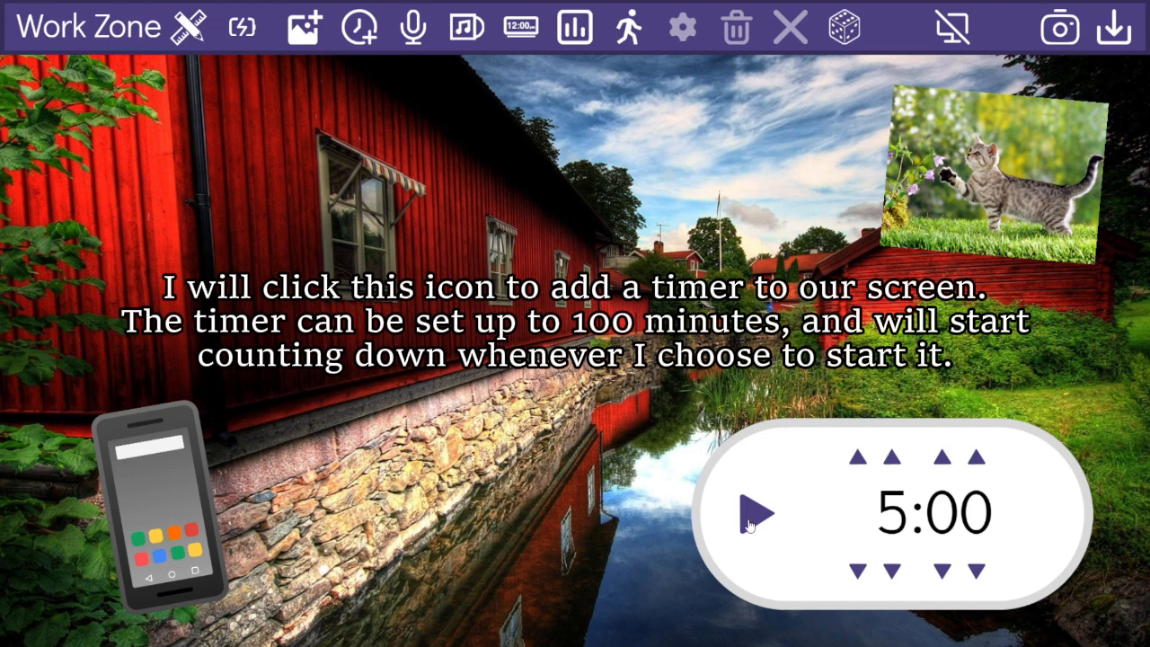
triple_click(858, 458)
double_click(941, 459)
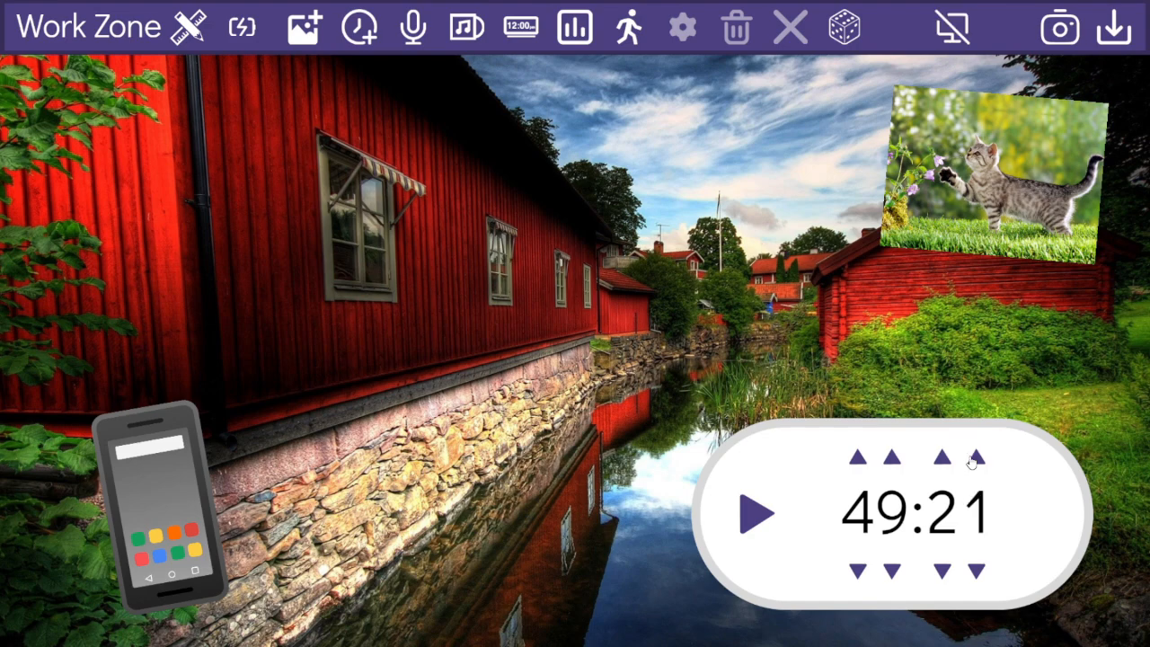
Step: Run the timer and silence its alarm at zero before setting it to 15:00
left_click(754, 513)
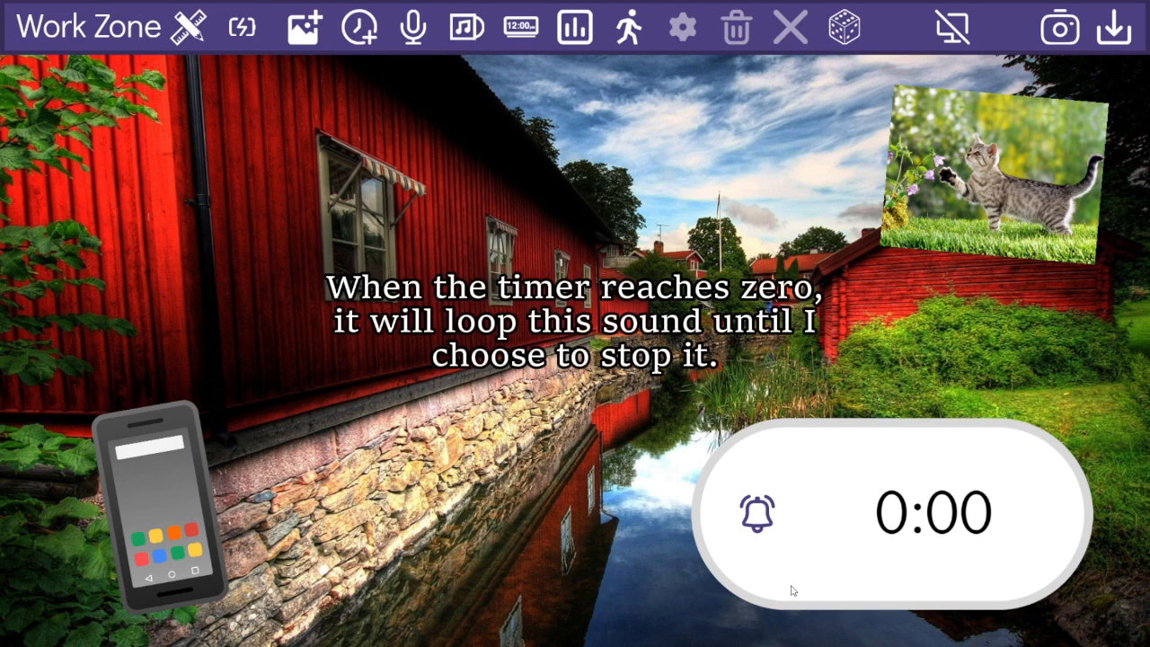
left_click(756, 514)
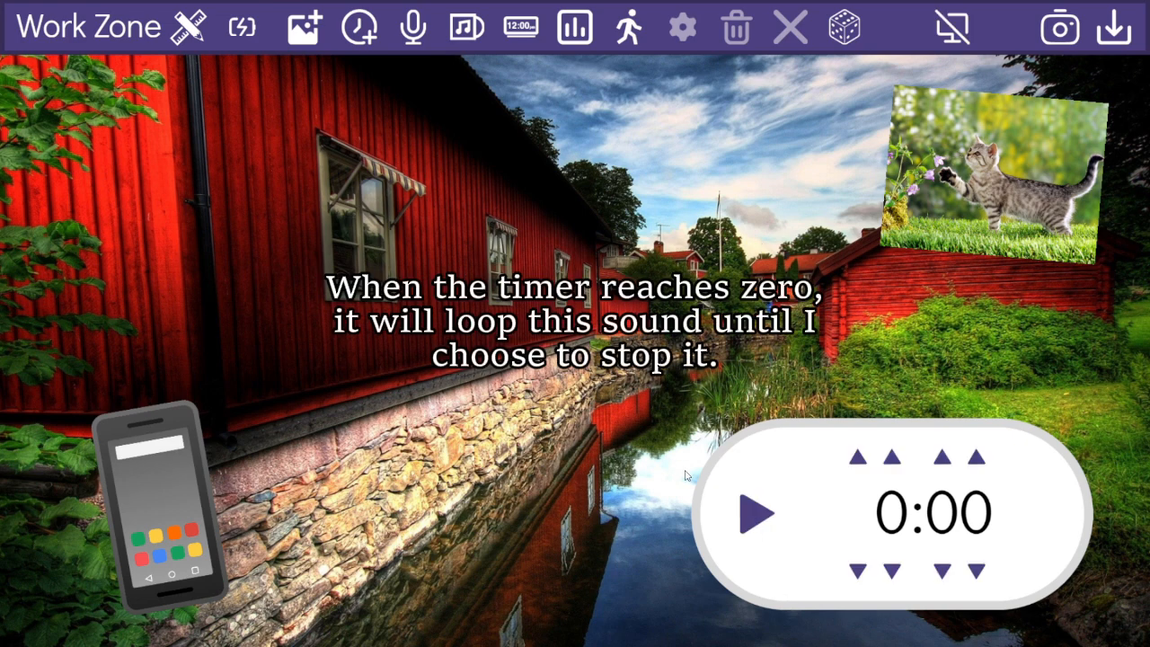
double_click(894, 459)
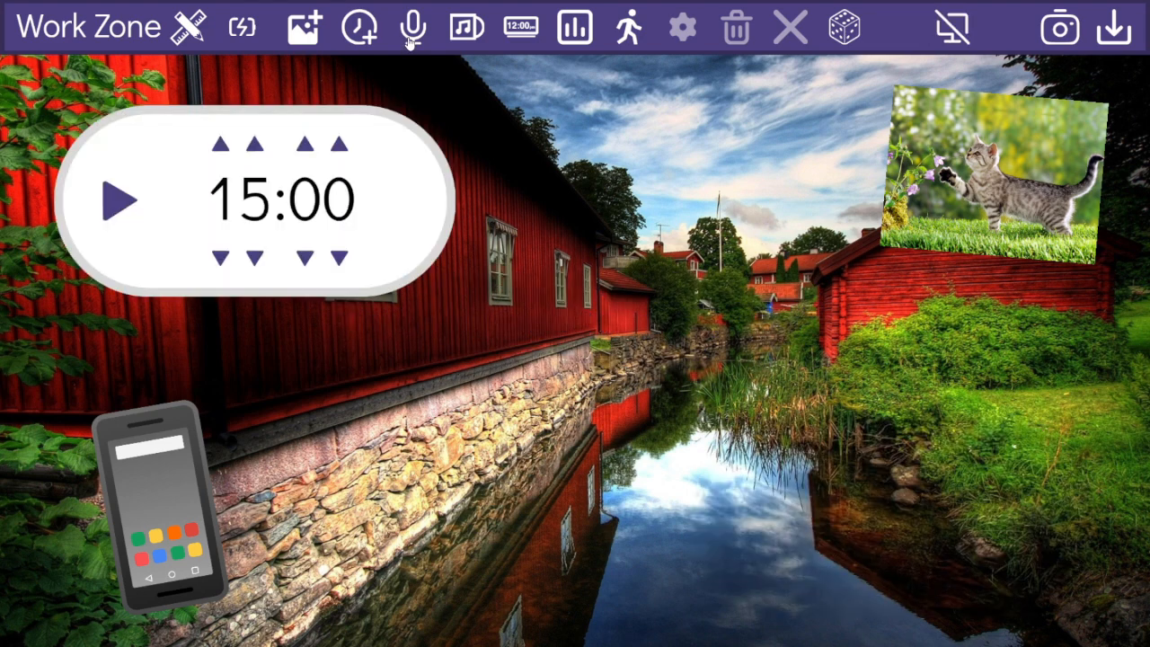
Step: Add a sound level meter and reposition it on the canvas
left_click(412, 45)
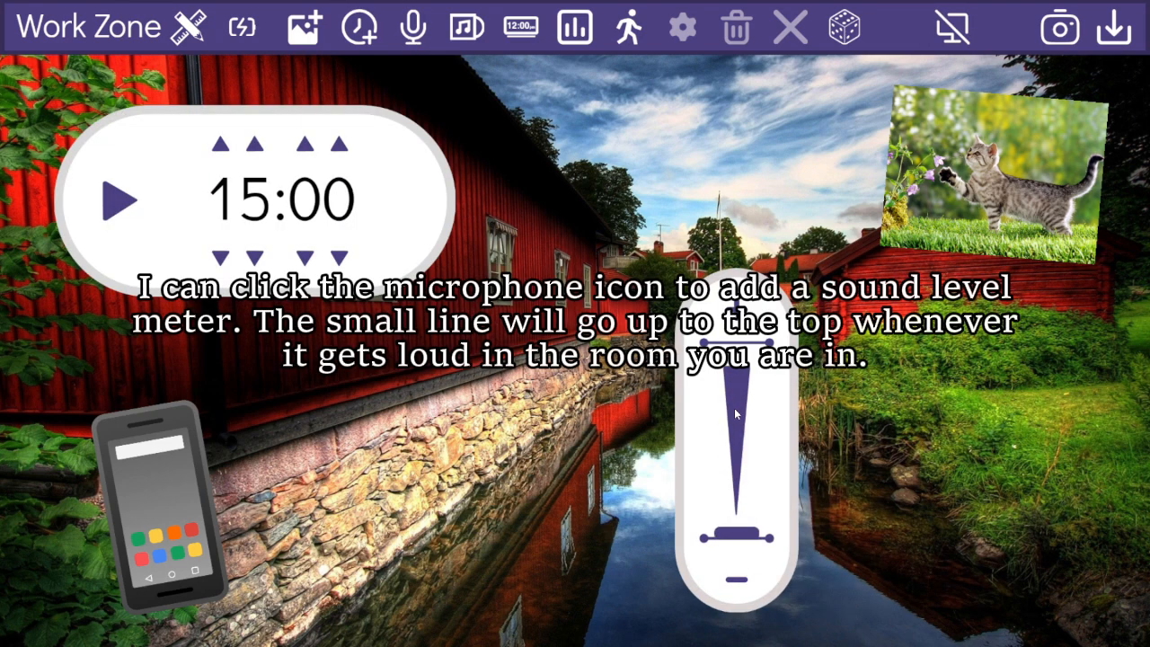
left_click_drag(735, 413, 625, 259)
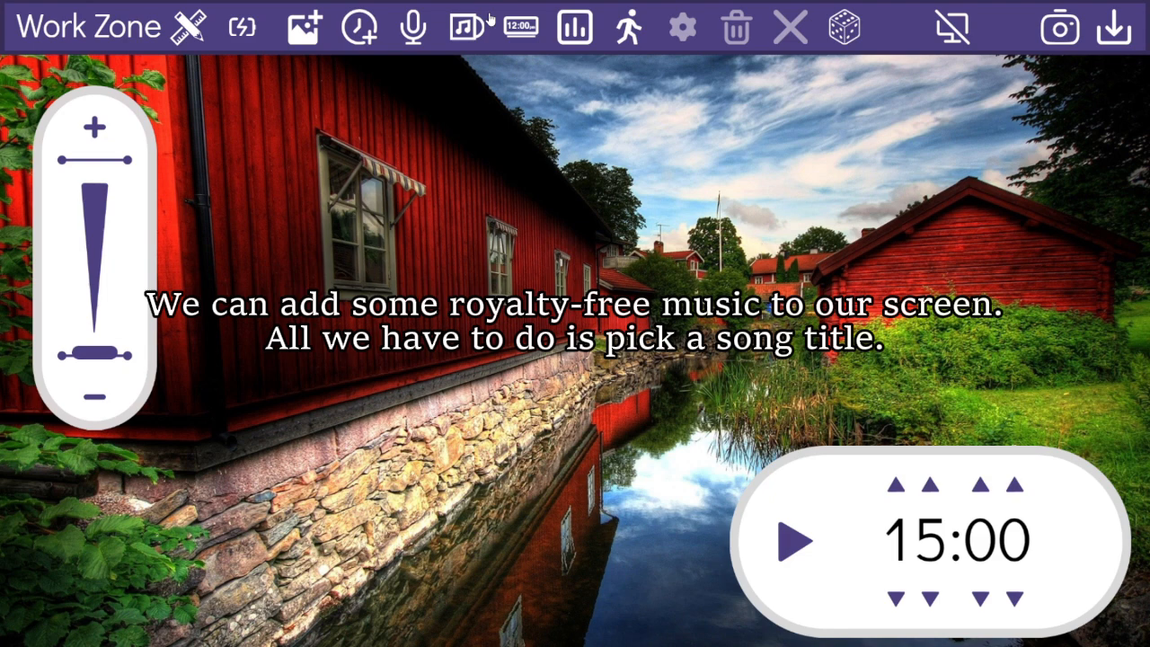
Step: Add the song "Searching For a Shade" and place its play control over the small red house
left_click(471, 25)
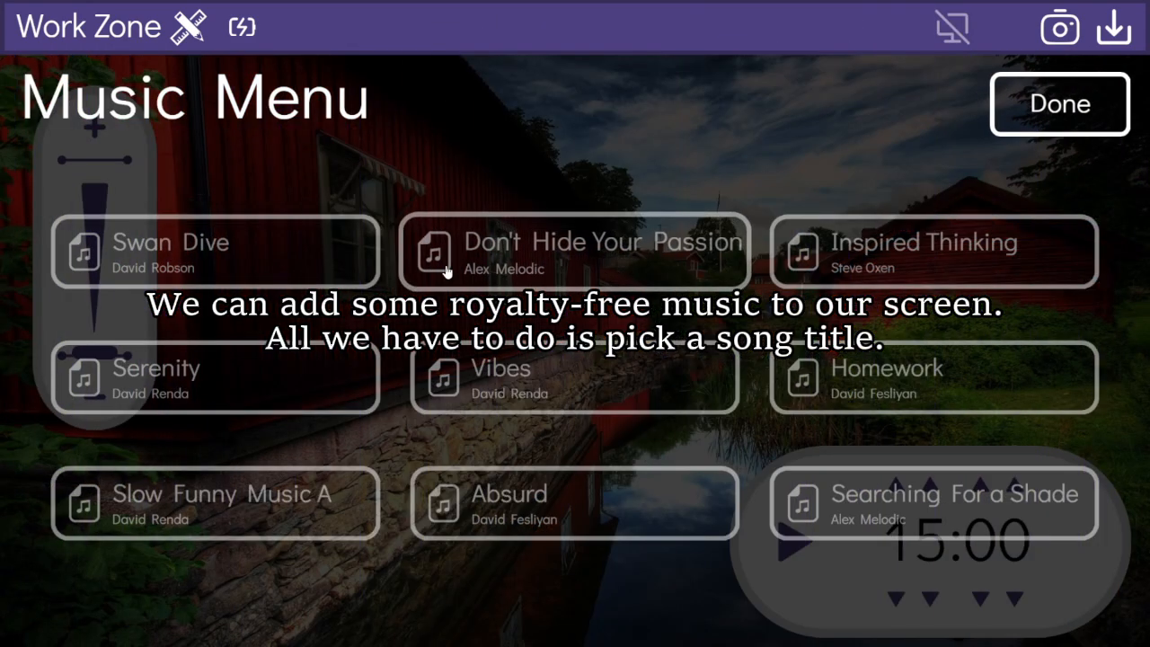
left_click(873, 525)
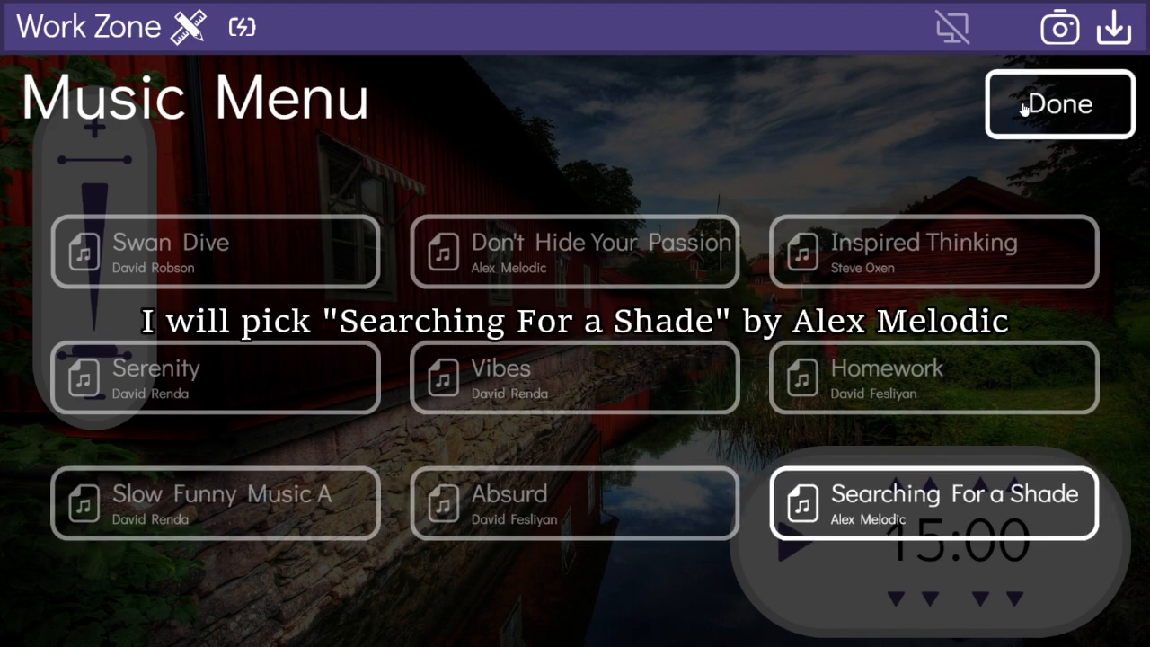
left_click(997, 103)
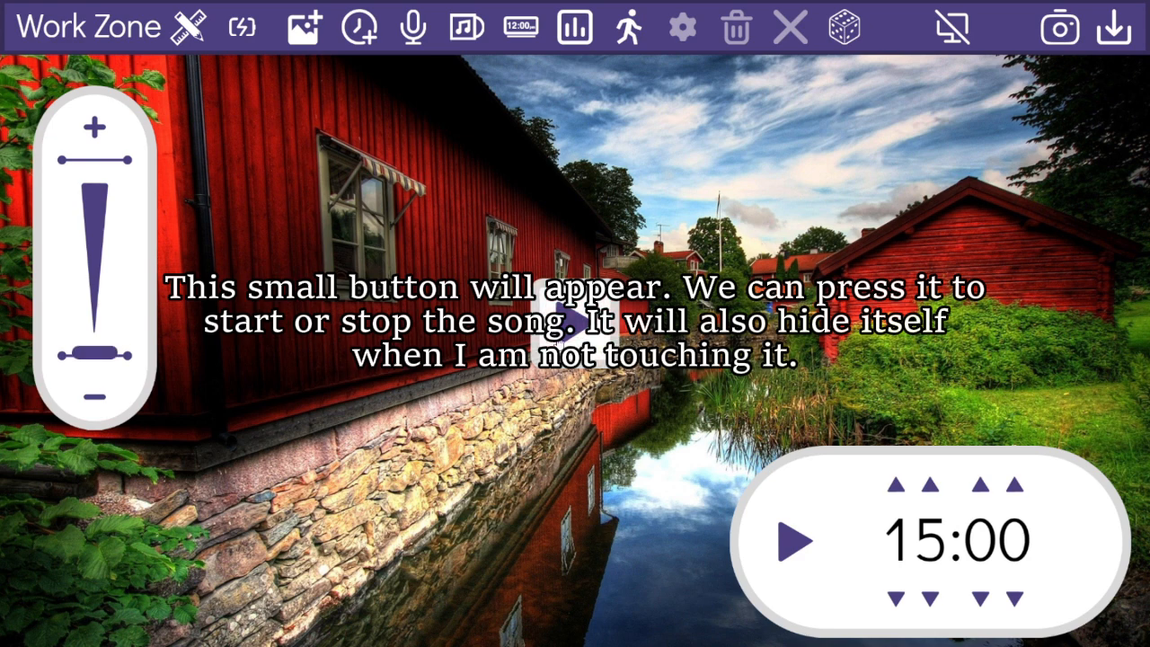
left_click_drag(574, 323, 974, 251)
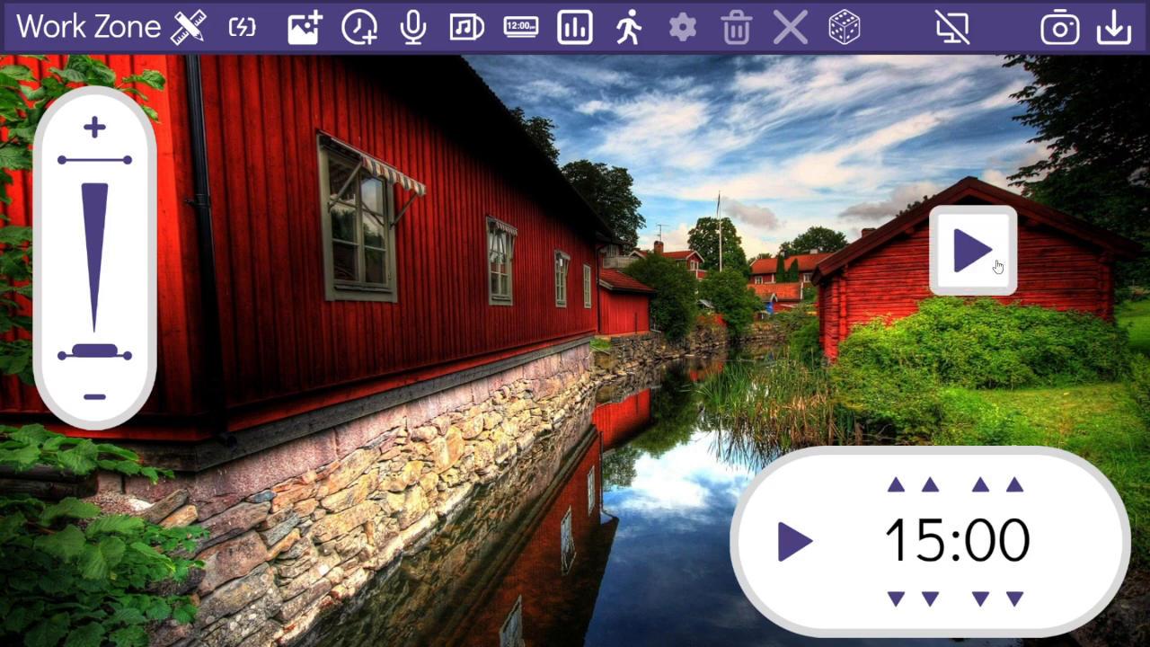
Step: Change the song to "Slow Funny Music A" and start playing it
left_click(466, 26)
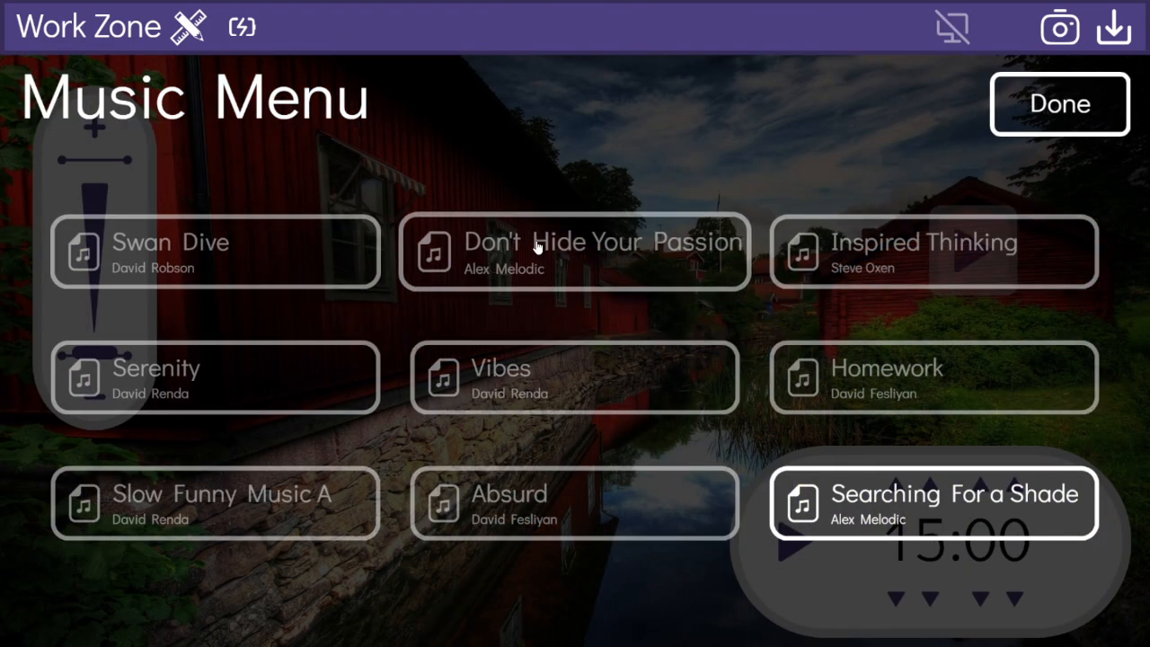
left_click(546, 252)
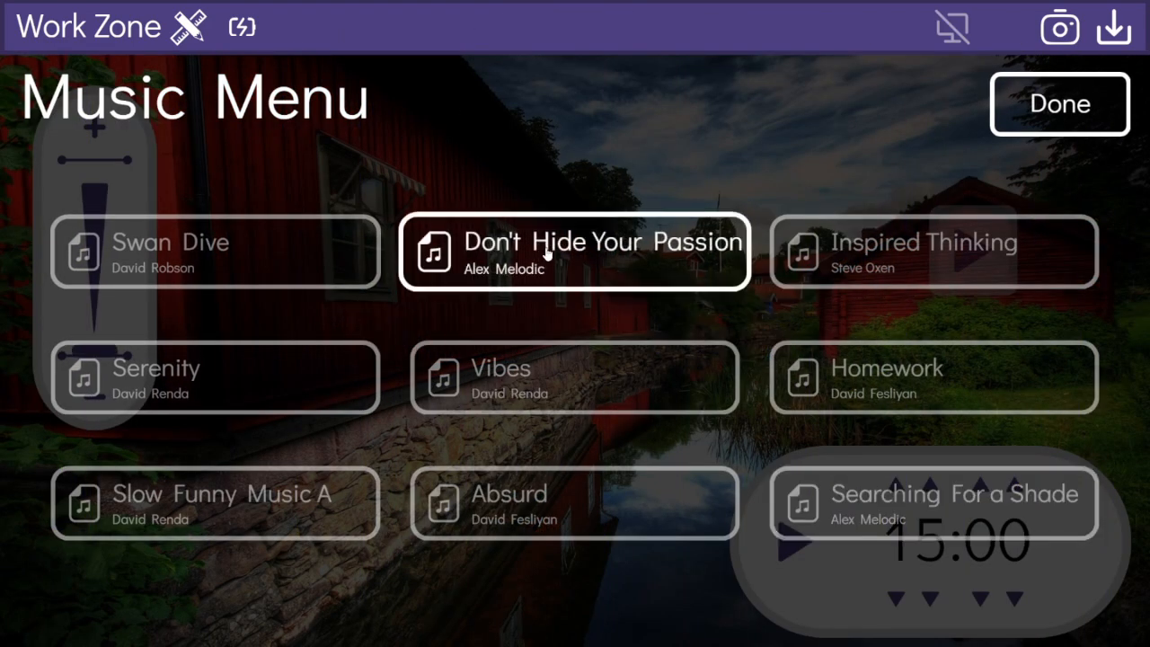
left_click(275, 511)
left_click(1021, 95)
left_click(955, 217)
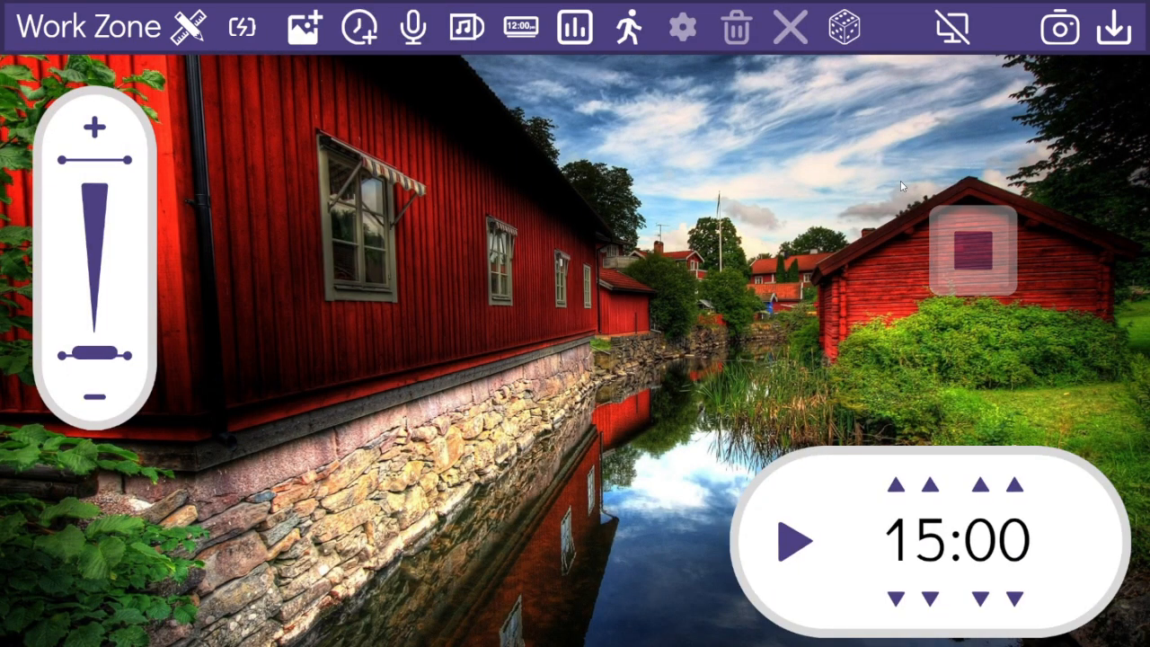
Step: Remove the music control from the canvas by deselecting "Slow Funny Music A"
left_click(466, 27)
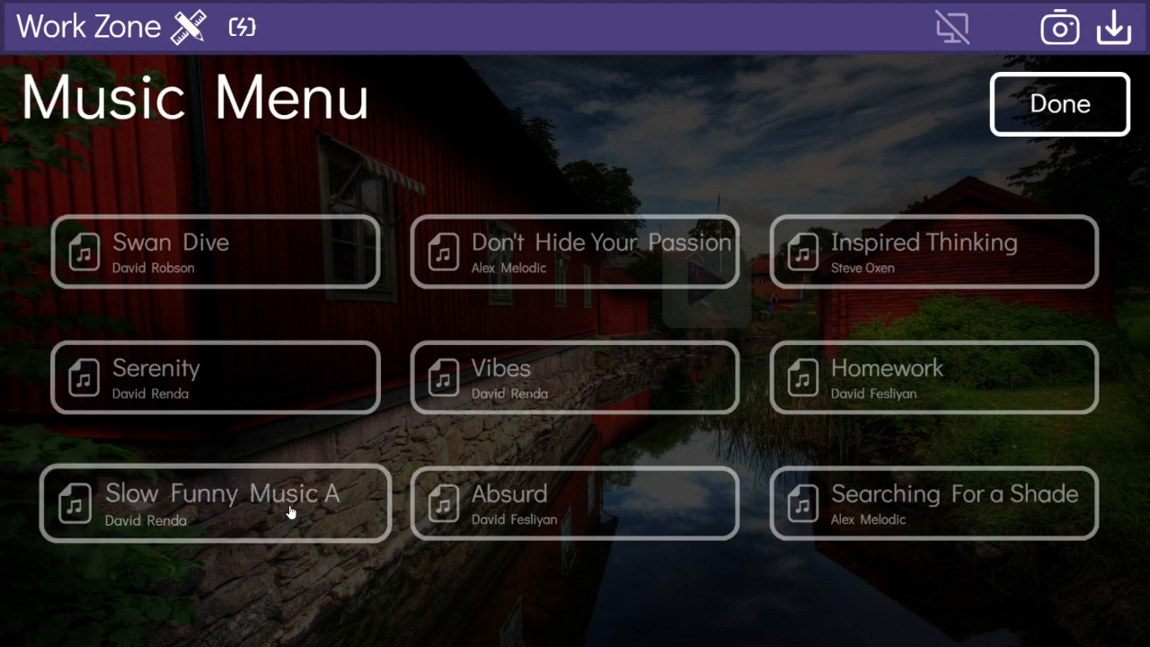
left_click(289, 512)
left_click(1024, 103)
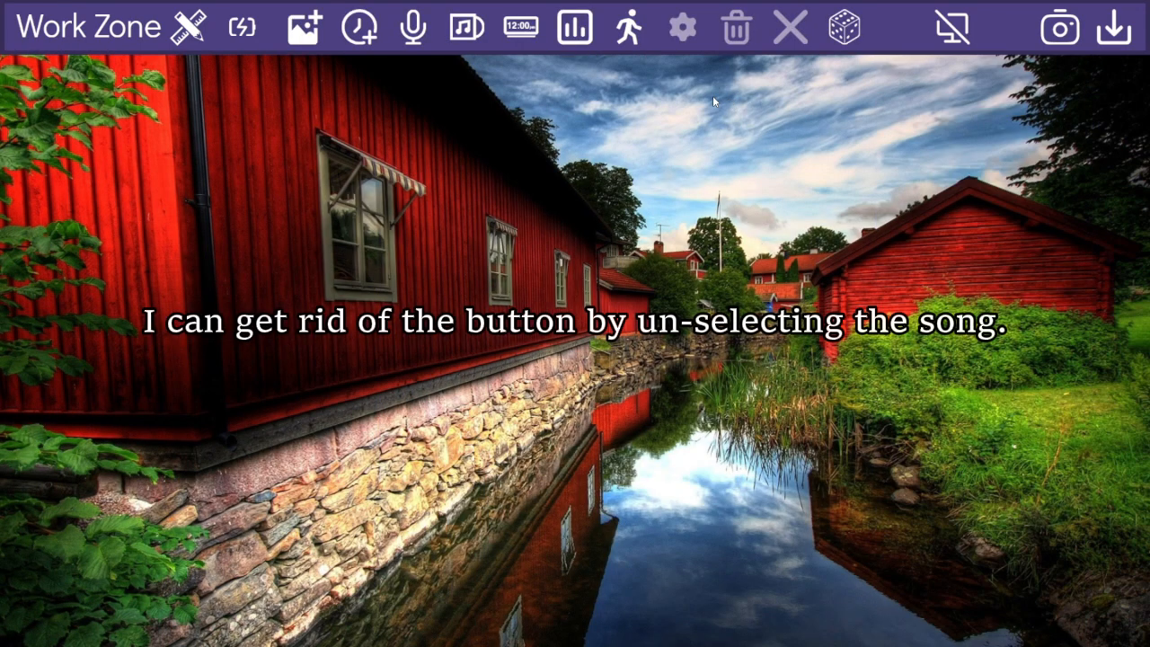
Step: Add the analog and digital clock in the canvas's upper-left area, and add a three-row poll
left_click(521, 27)
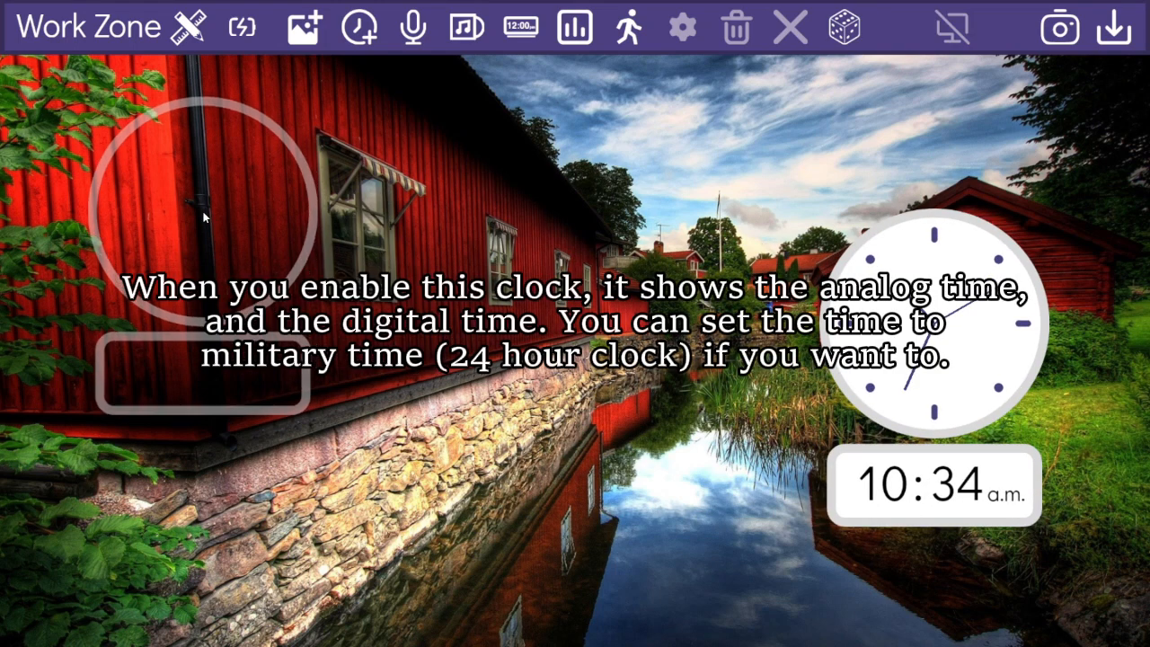
left_click(205, 217)
left_click(579, 32)
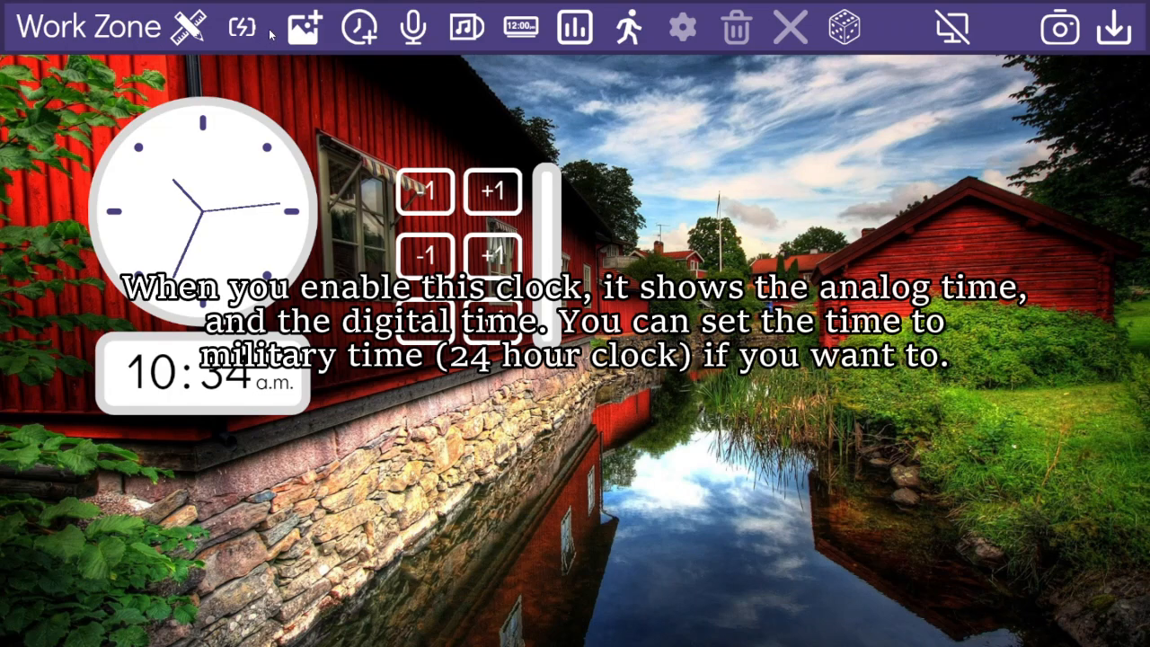
Step: Set the dark desk photo with the calculator and pen as the background
left_click(303, 28)
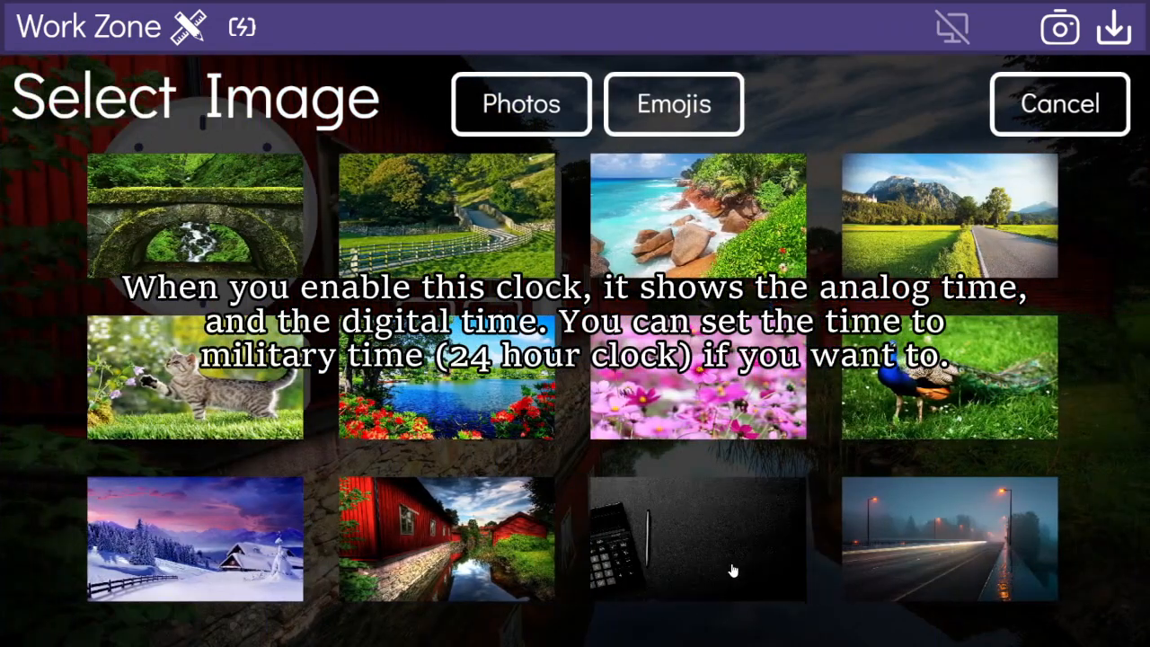
left_click(731, 570)
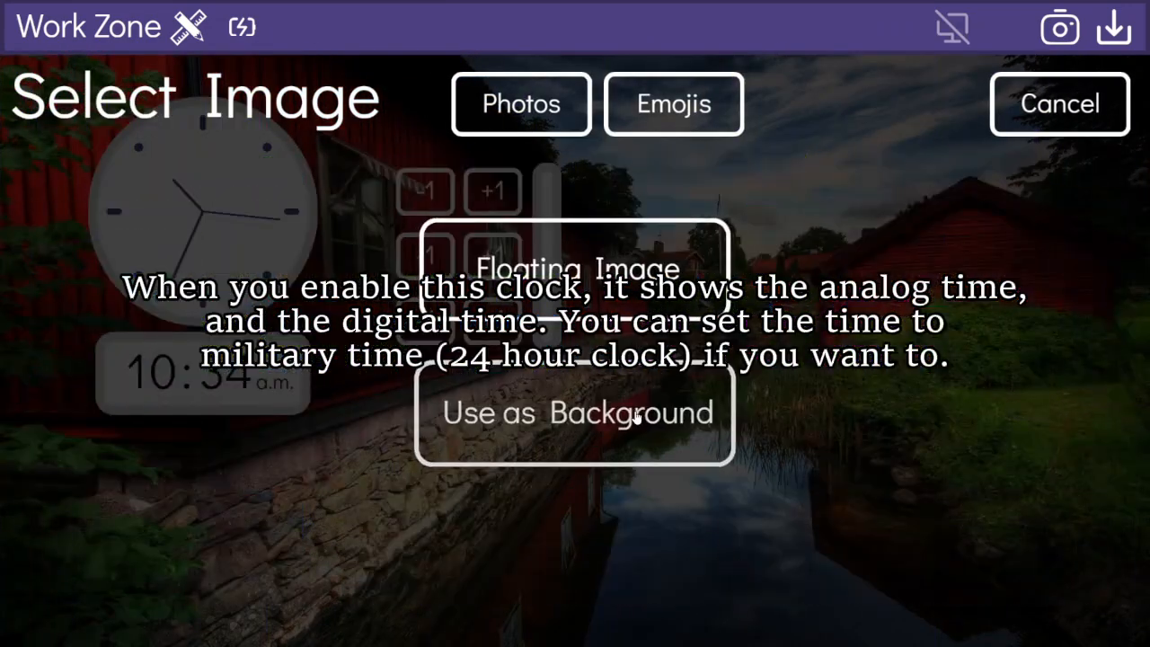
left_click(635, 415)
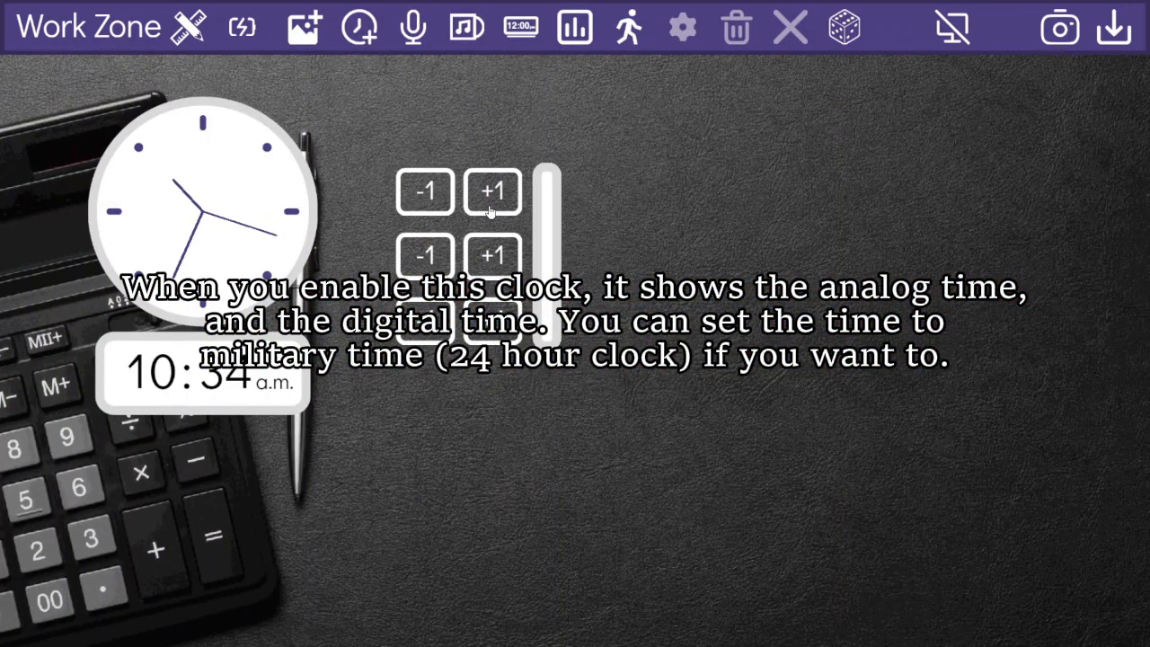
Step: Add three votes to the poll's blue row and remove three votes from its green row
left_click(491, 191)
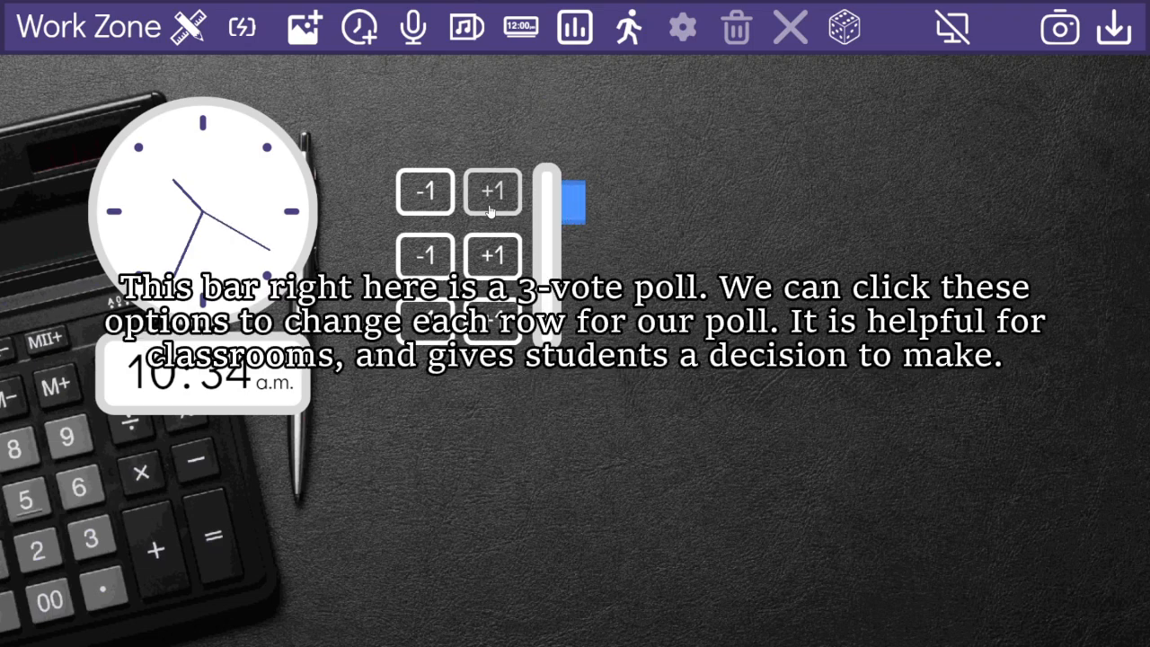
left_click(489, 206)
left_click(489, 209)
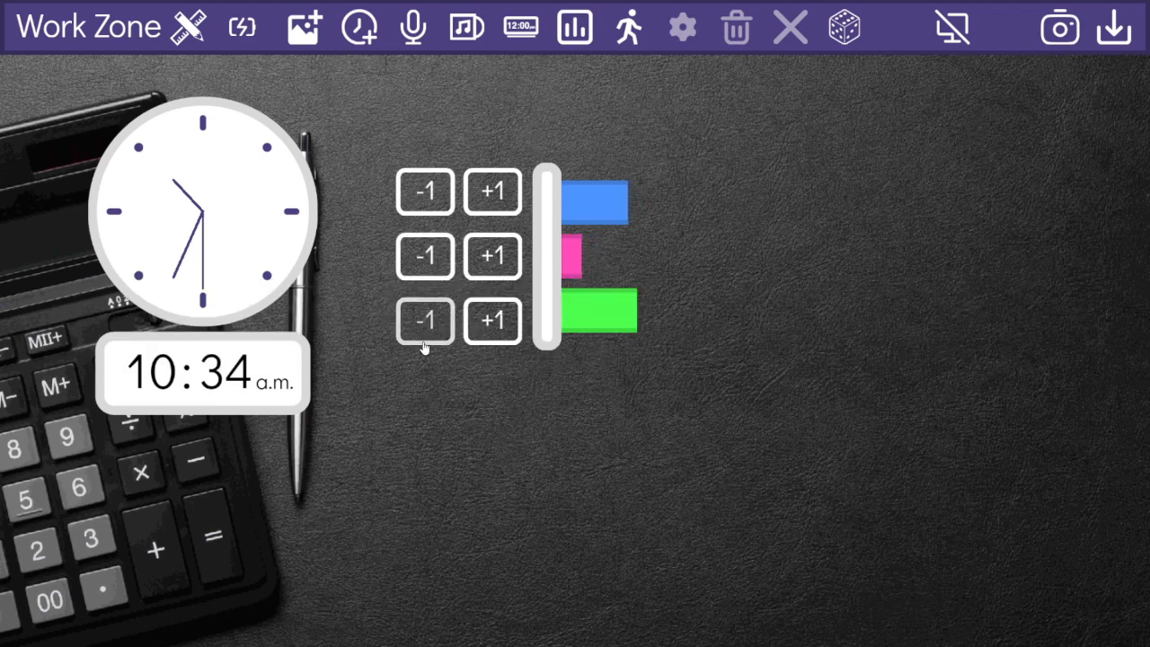
left_click(422, 336)
left_click(423, 336)
left_click(421, 334)
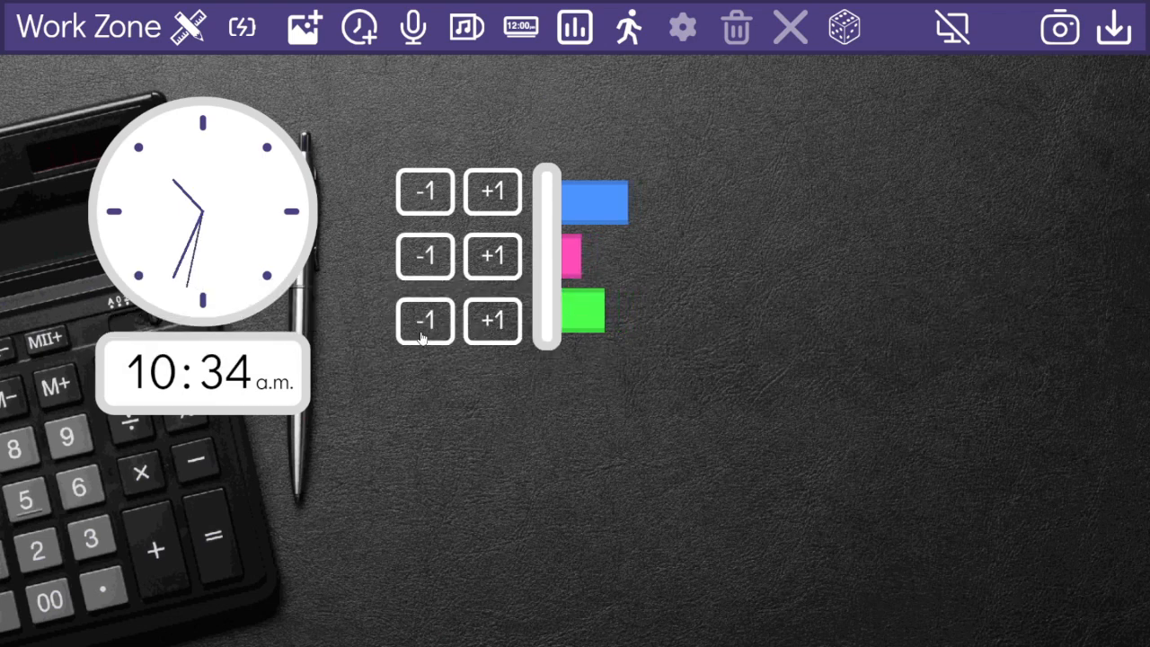
Step: Move the poll below the clock and add the open-mouthed smiley with oval eyes from the emoji set
left_click_drag(542, 290, 839, 444)
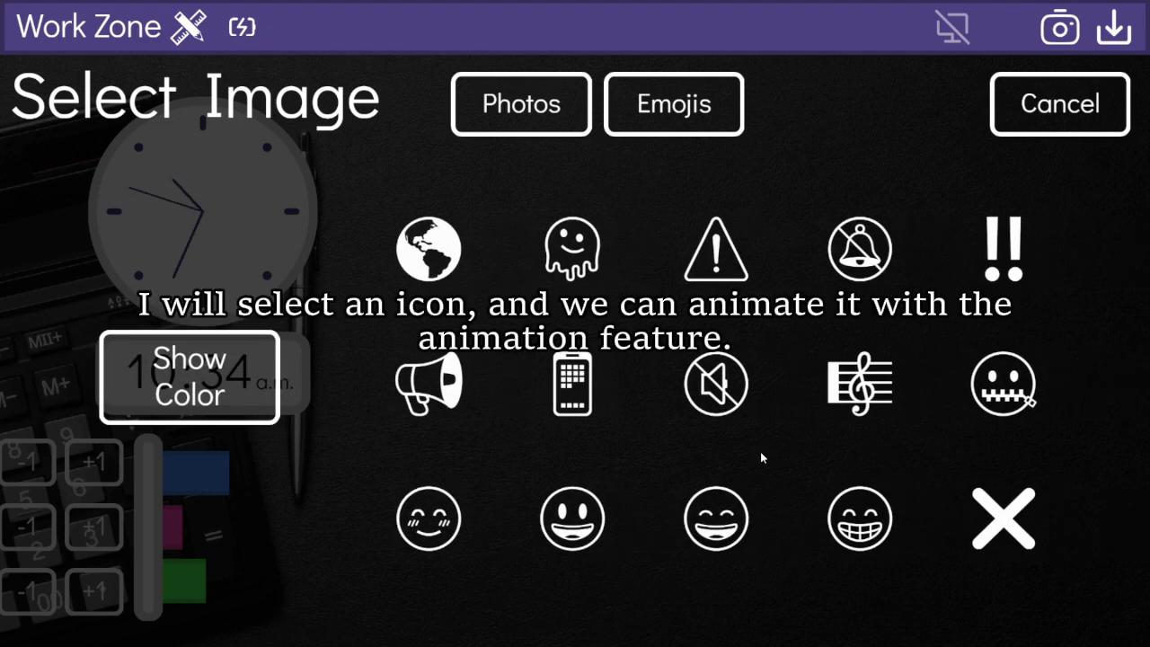
left_click(597, 519)
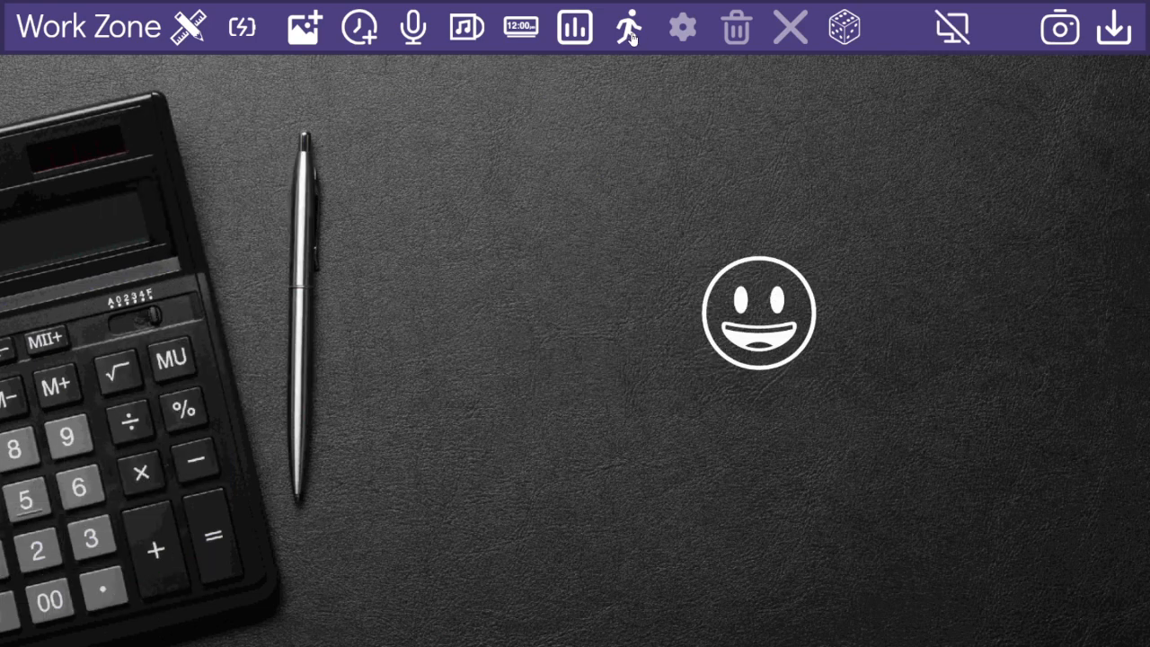
Step: Start animating the smiley and place keyframes leftward from it, curving up beside the pen and across the canvas's upper part
left_click(624, 41)
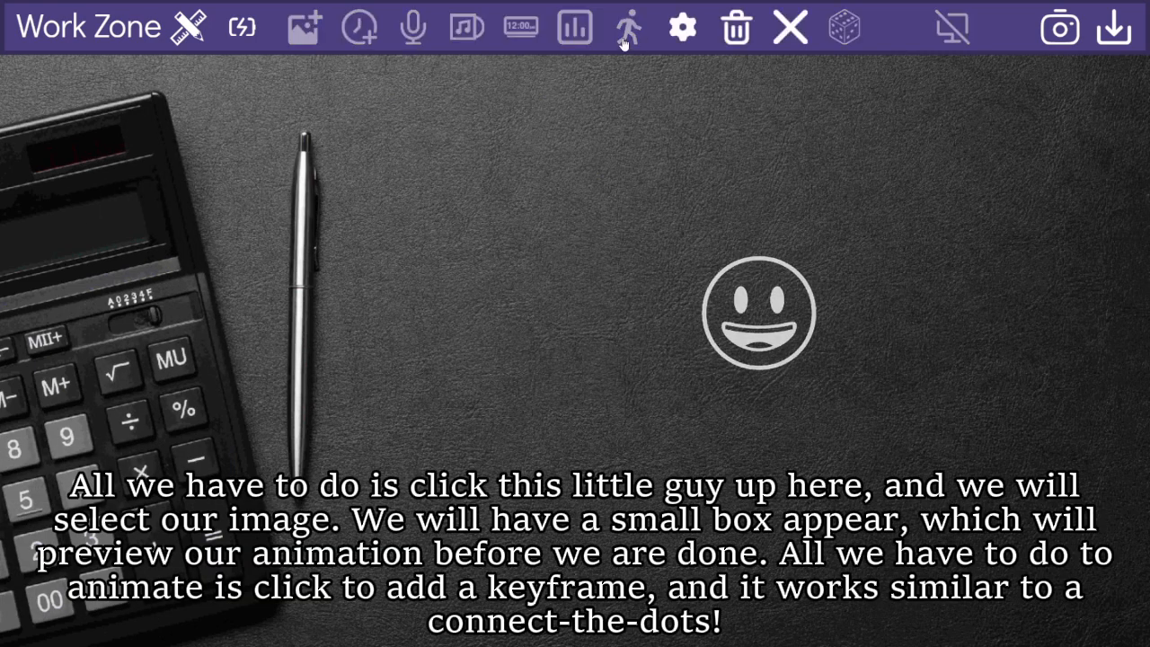
left_click(750, 306)
left_click(592, 336)
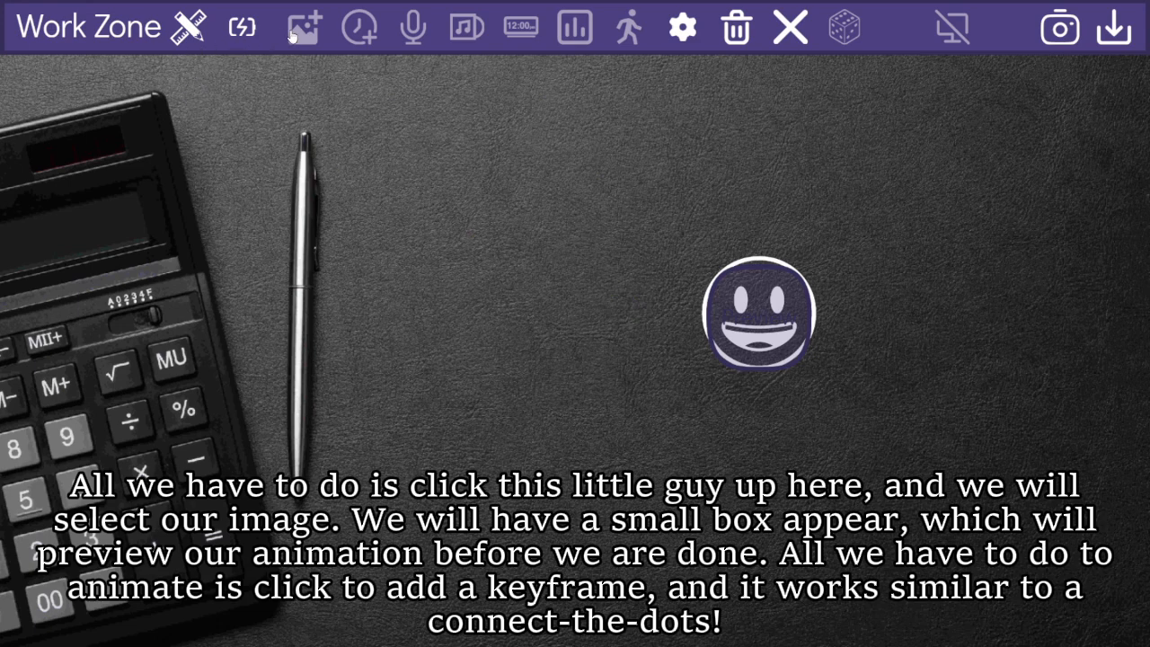
left_click(646, 321)
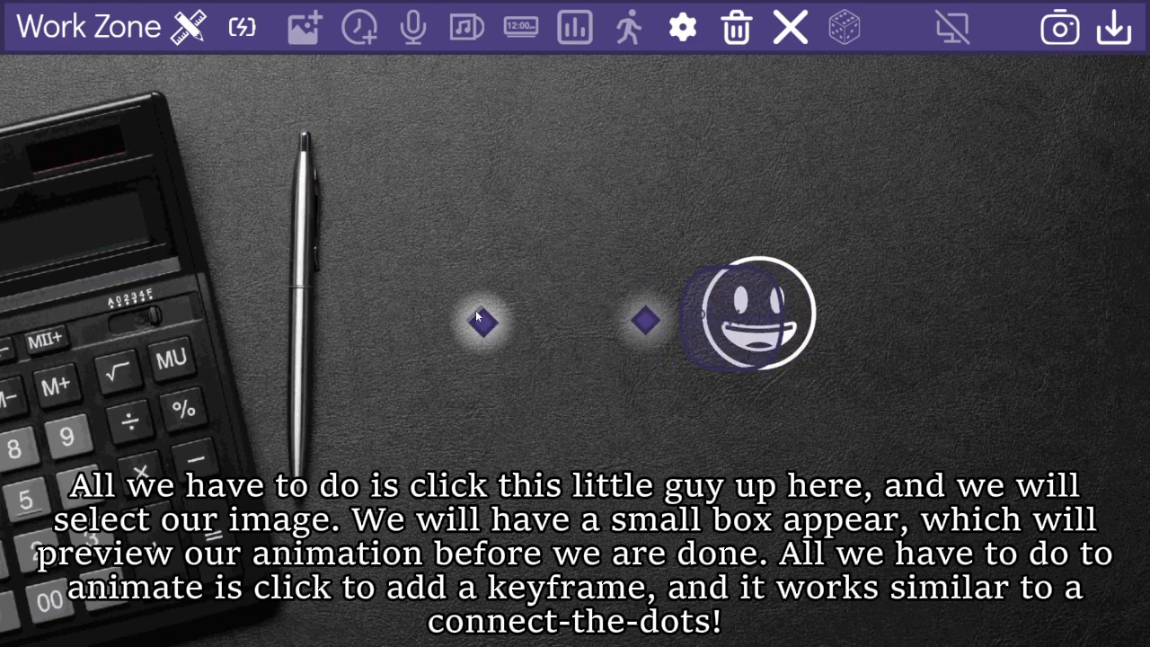
left_click(478, 316)
left_click(415, 246)
left_click(458, 163)
left_click(554, 124)
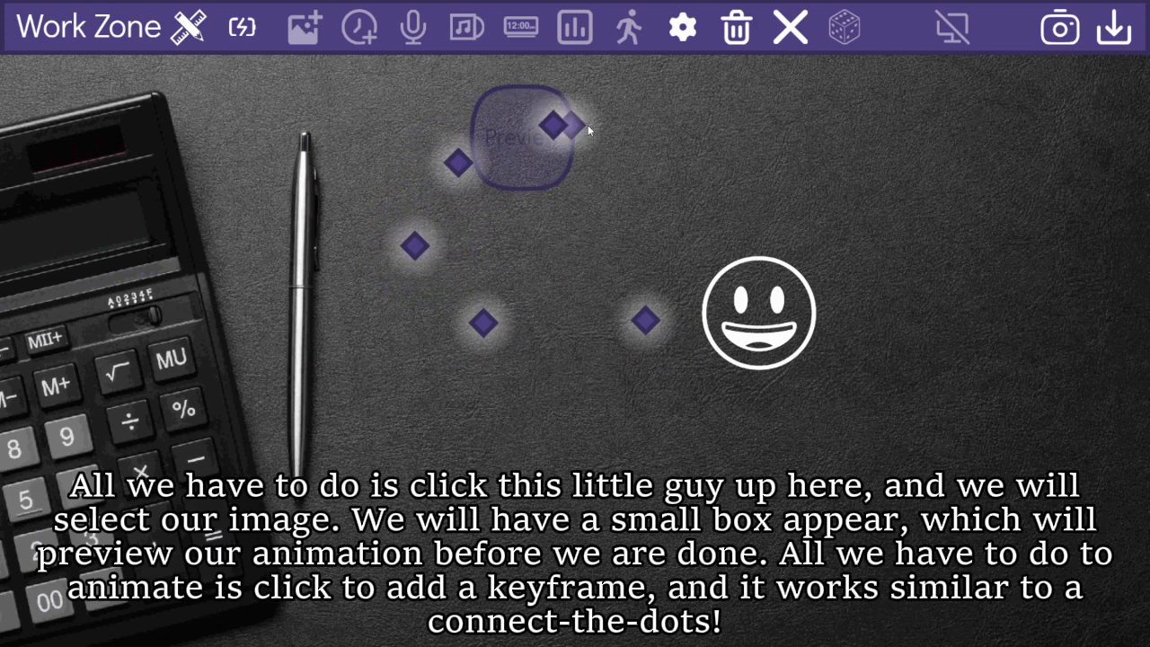
left_click(654, 125)
left_click(744, 130)
left_click(832, 149)
left_click(897, 187)
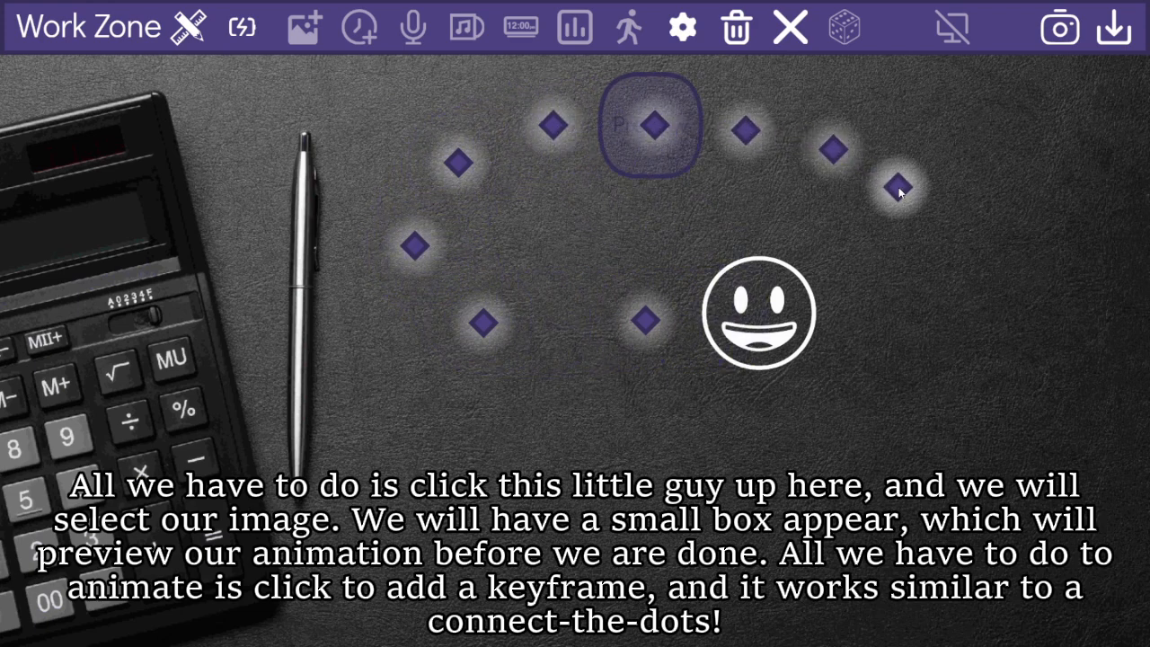
Step: Extend the smiley's keyframe path down the canvas's right side, along its lower part, over the calculator and pen, and back around the smiley
left_click(968, 233)
left_click(1003, 308)
left_click(1002, 391)
left_click(911, 469)
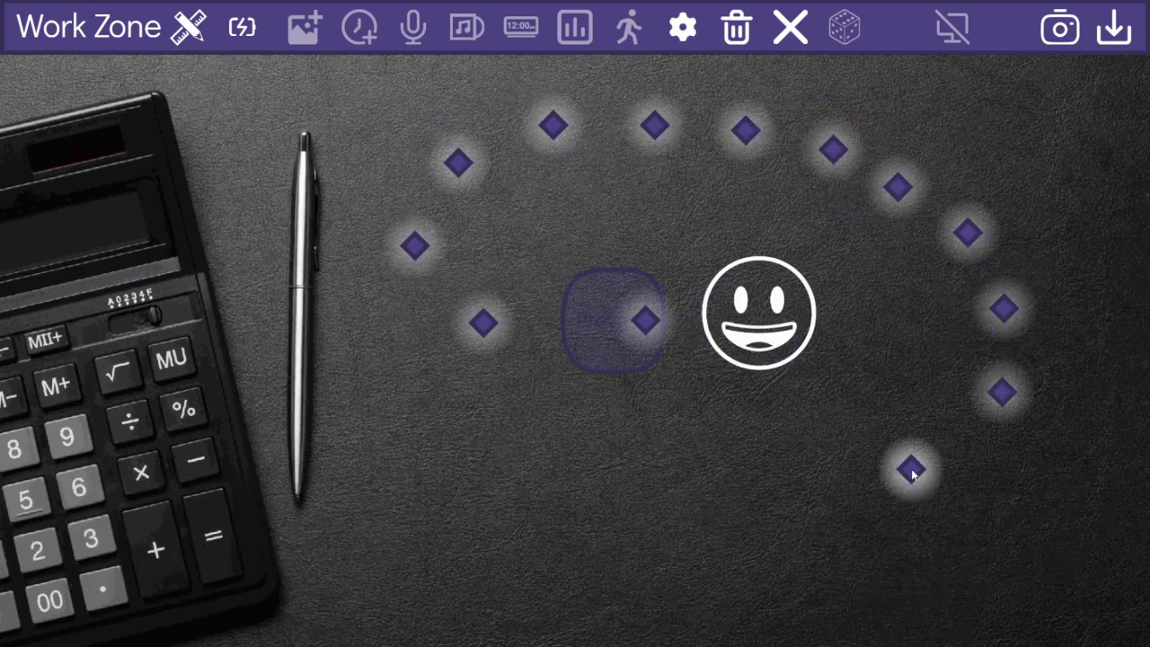
left_click(808, 503)
left_click(634, 517)
left_click(497, 510)
left_click(389, 492)
left_click(319, 500)
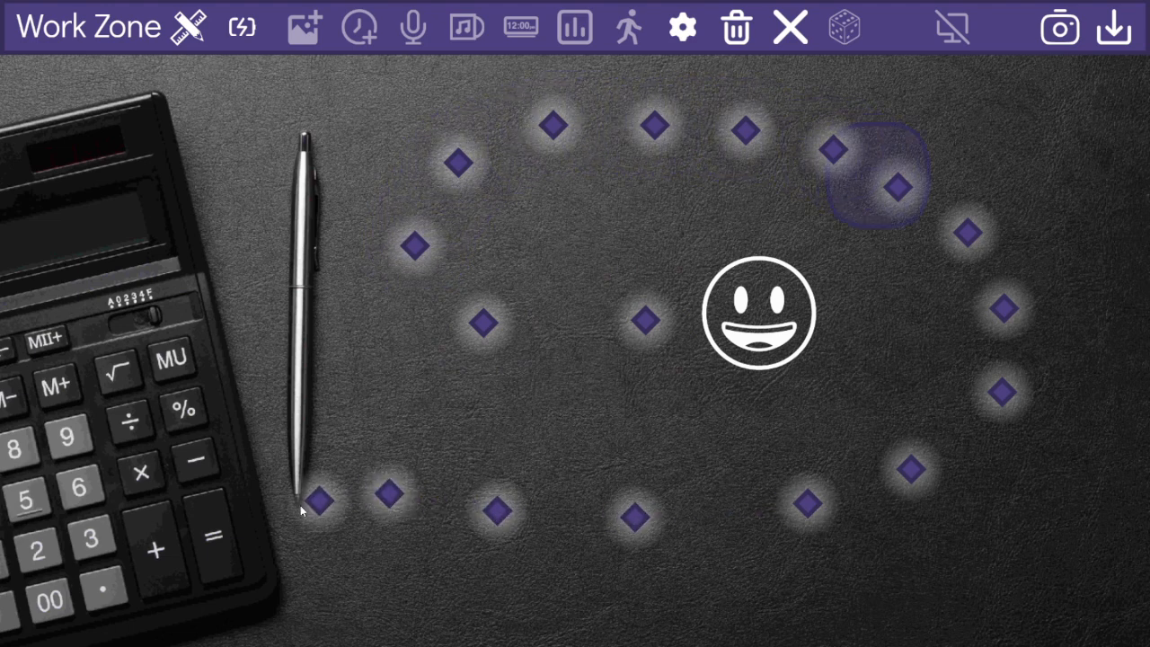
mouse_move(301, 505)
left_mouse_down()
mouse_move(182, 465)
mouse_move(152, 398)
mouse_move(261, 173)
mouse_move(396, 271)
mouse_move(444, 469)
mouse_move(899, 343)
mouse_move(664, 284)
left_mouse_up()
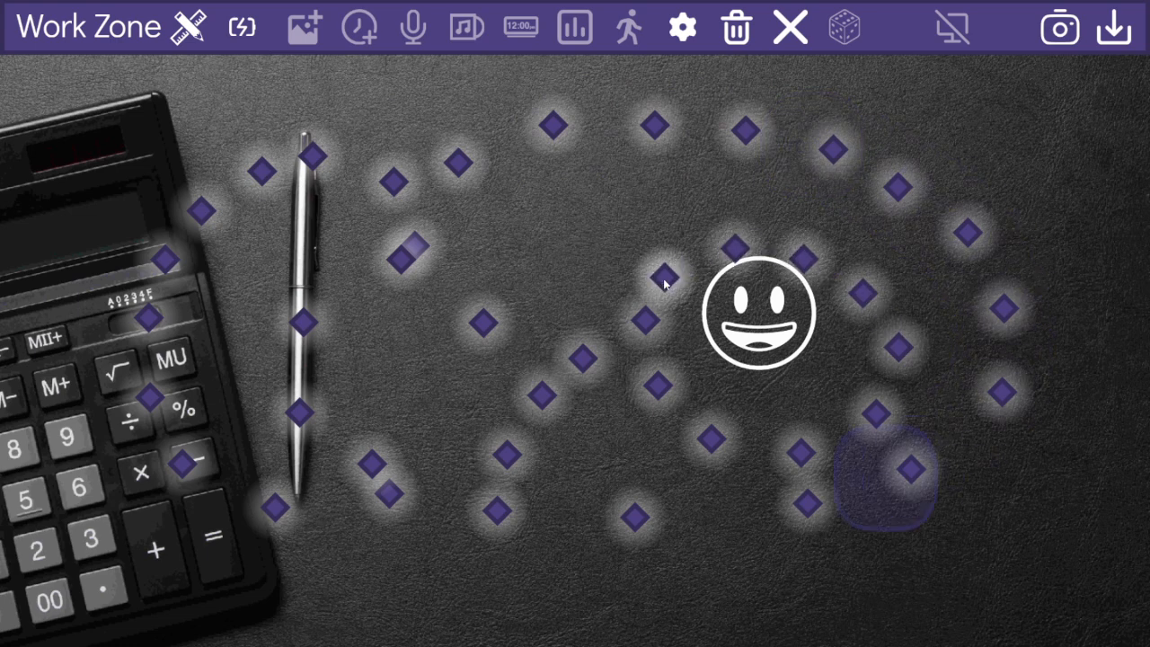
Step: Open the animation's Delay setting, close it, and finish keyframing so the smiley's animation plays
left_click(686, 36)
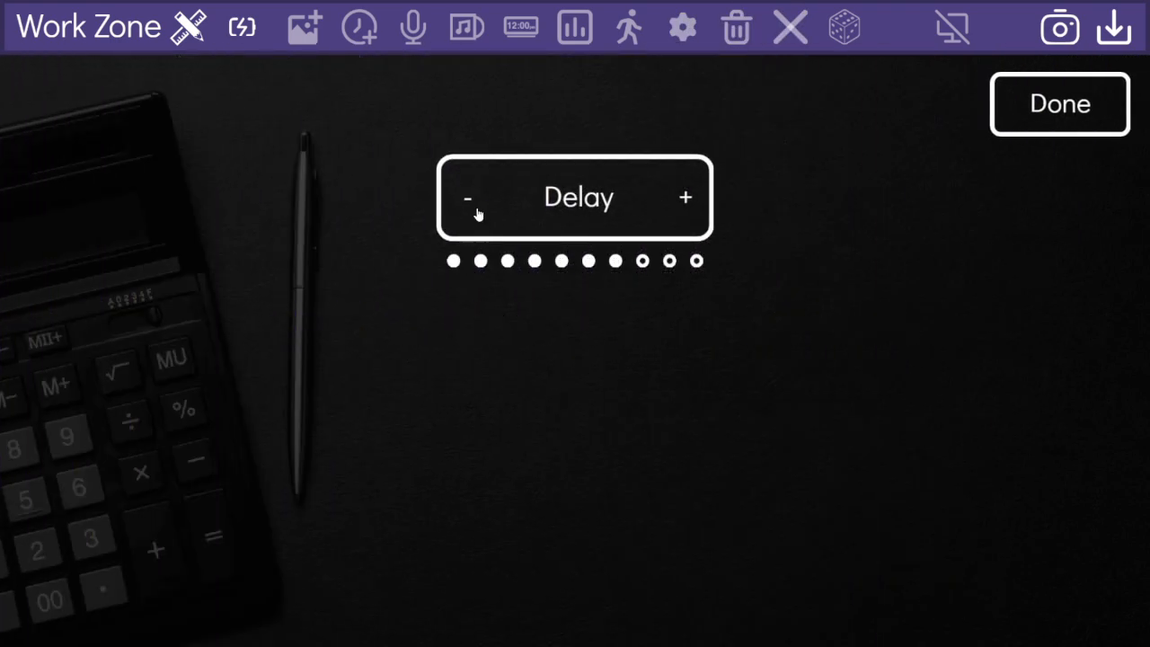
left_click(1121, 103)
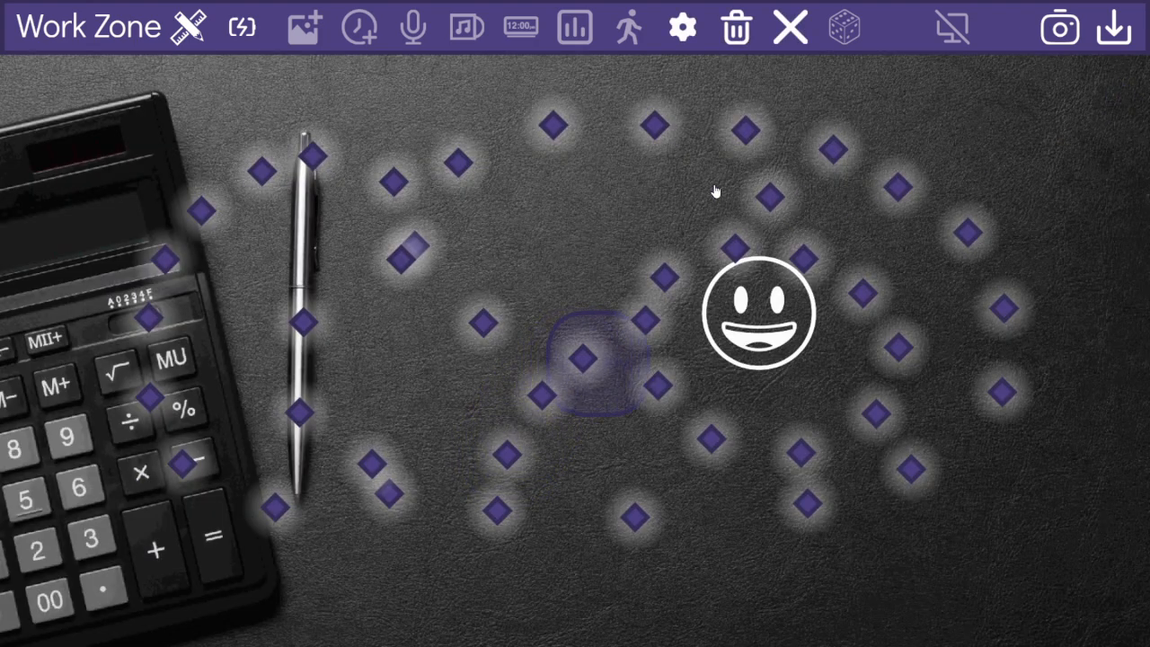
left_click(790, 27)
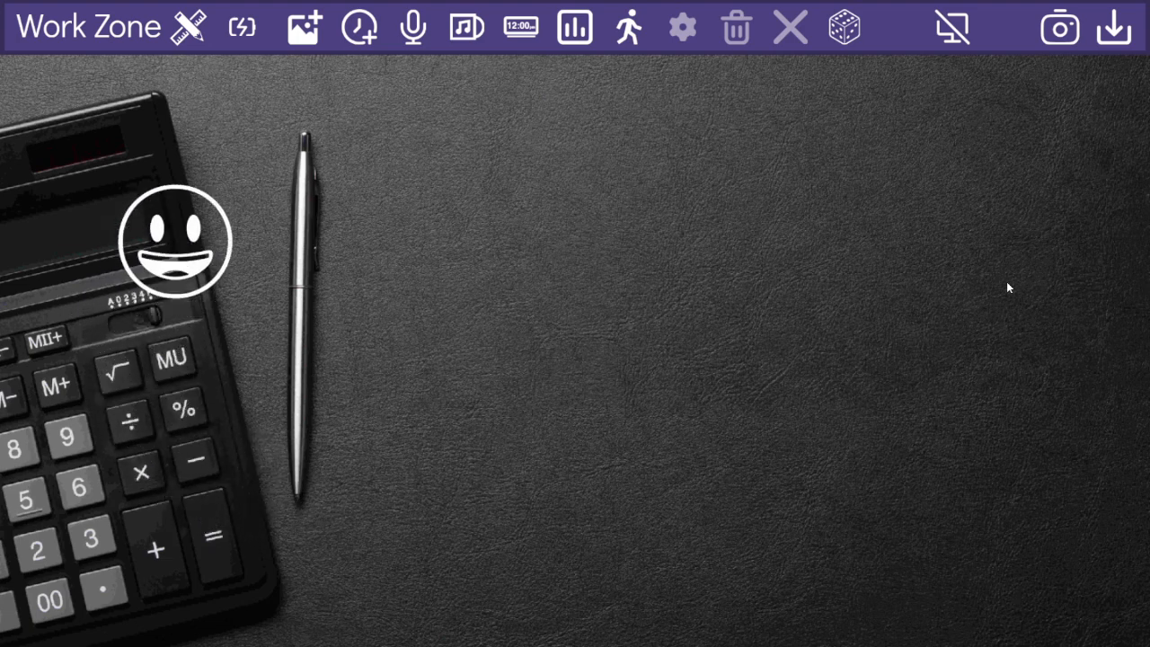
Step: Scale down the moving smiley
left_click(235, 166)
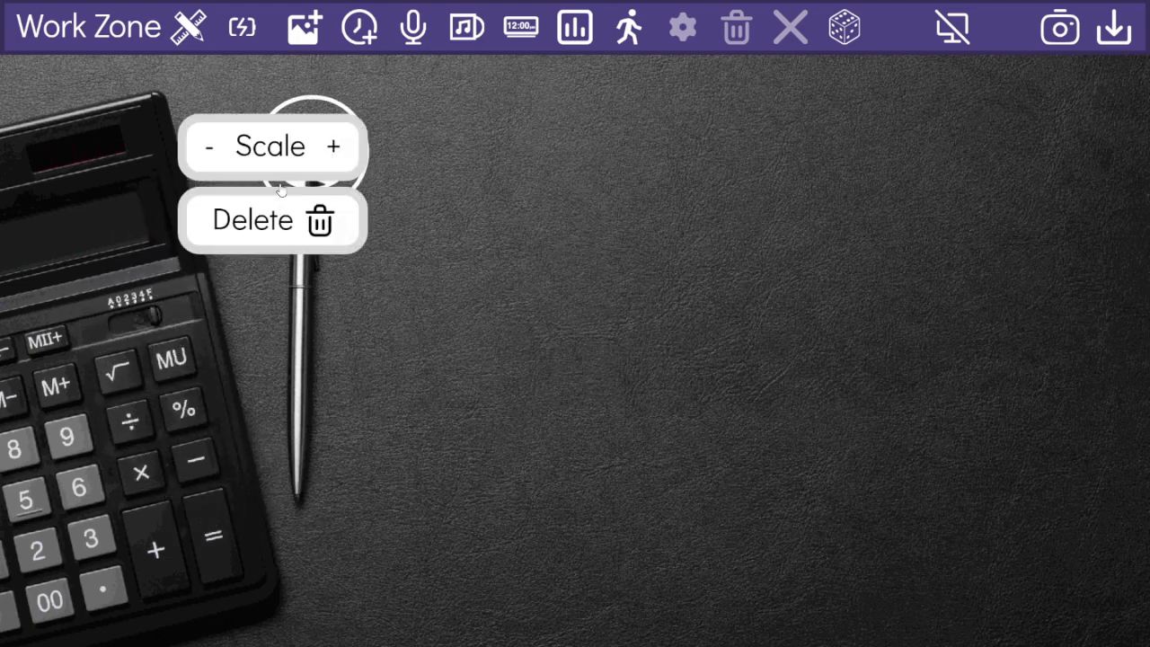
left_click(234, 161)
left_click(711, 272)
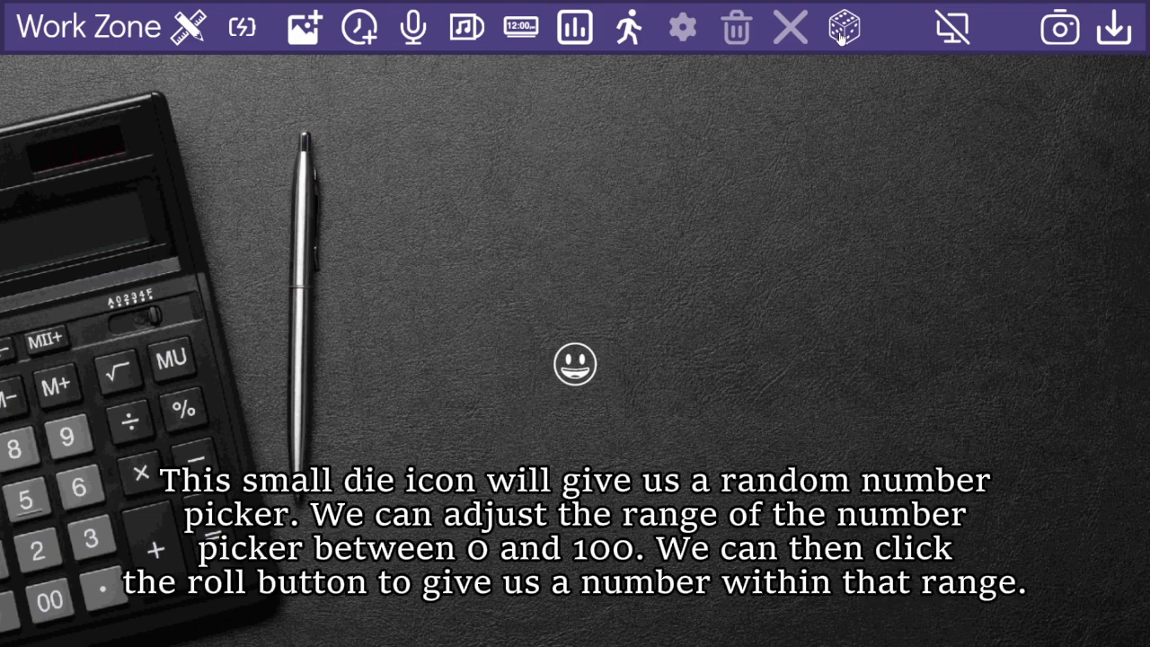
Step: Add a random number picker in the canvas's right half and delete the animated smiley
left_click(841, 32)
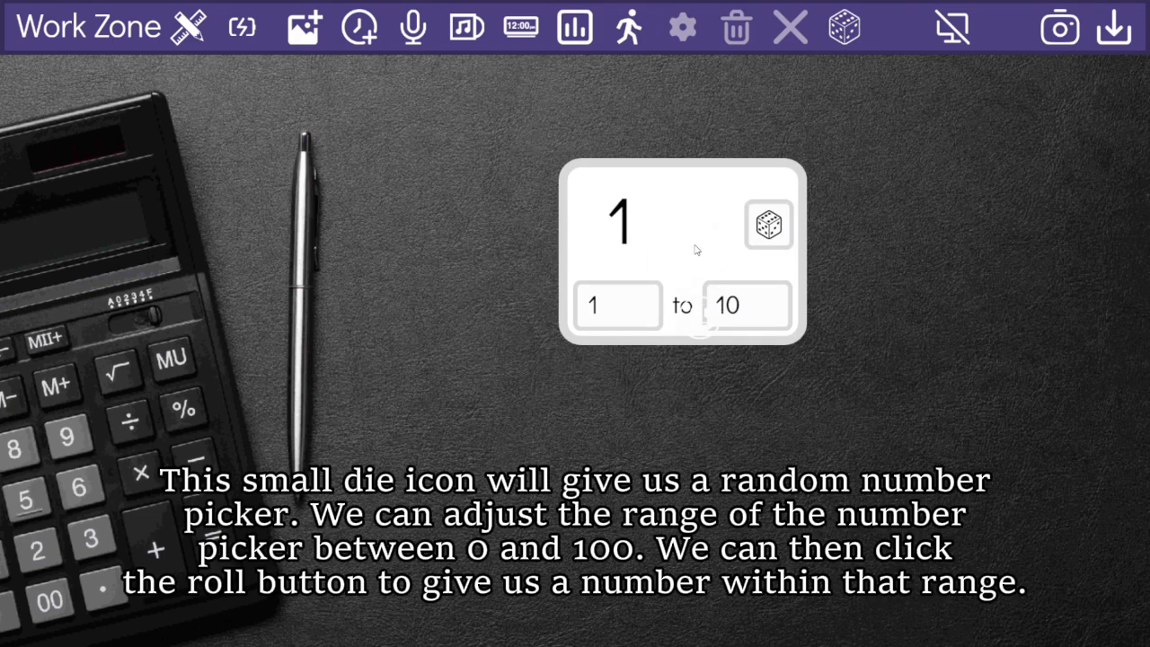
left_click_drag(685, 256, 883, 297)
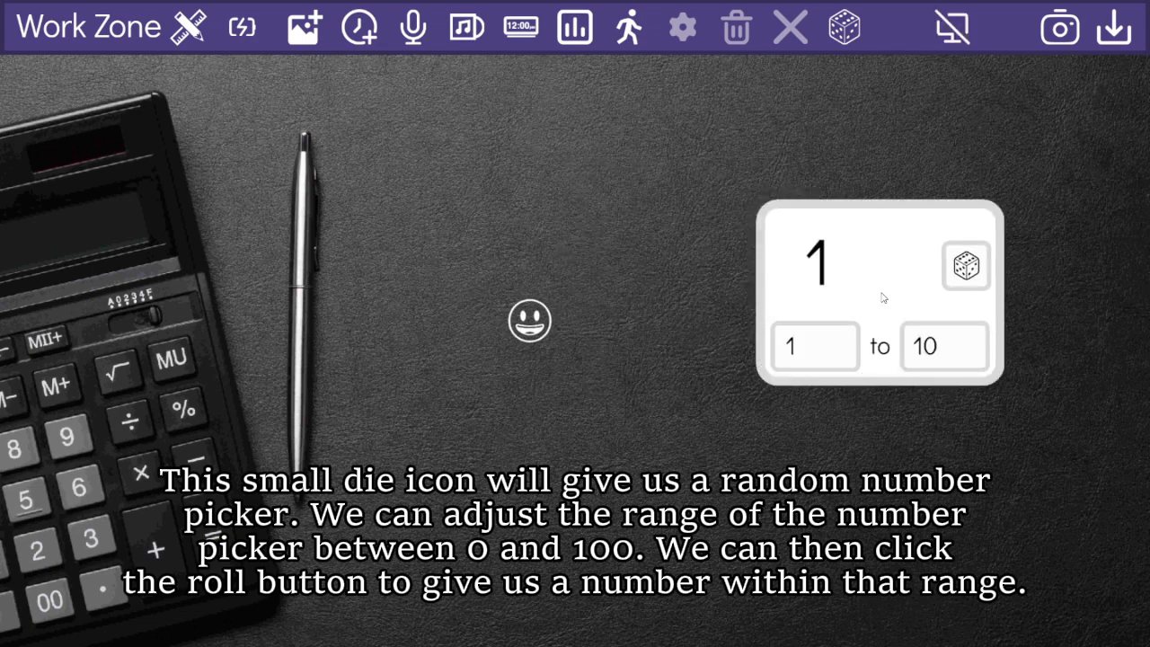
left_click(512, 158)
left_click(552, 202)
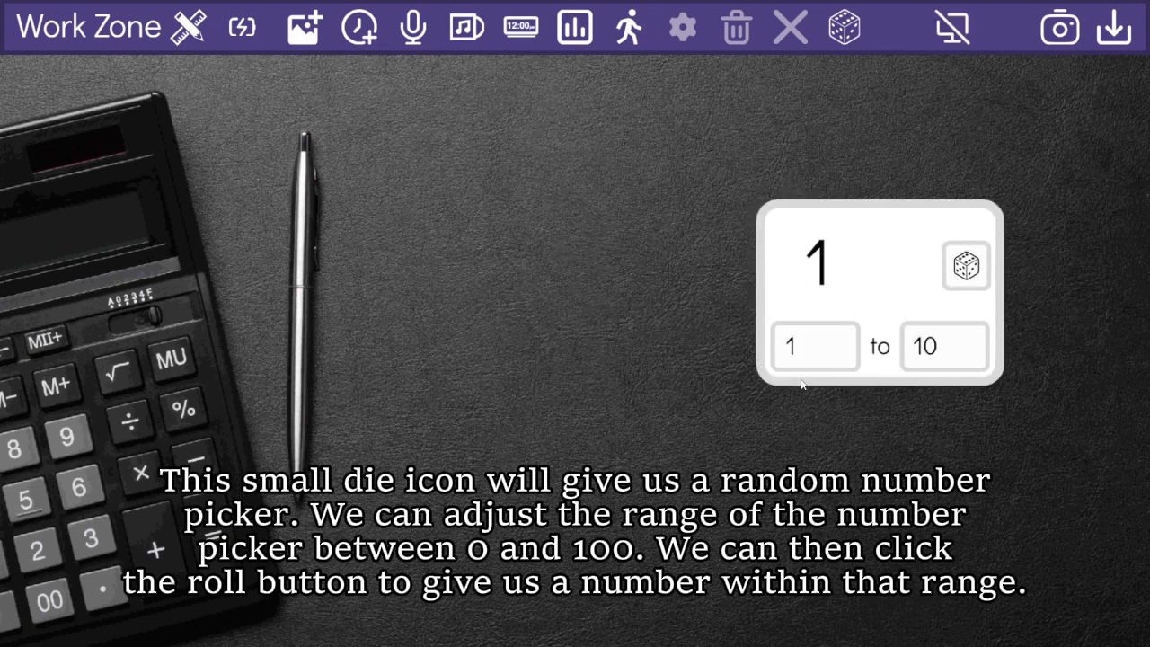
Step: Move the number picker closer to the pen and roll it repeatedly within the 1 to 10 range
left_click_drag(829, 250, 527, 271)
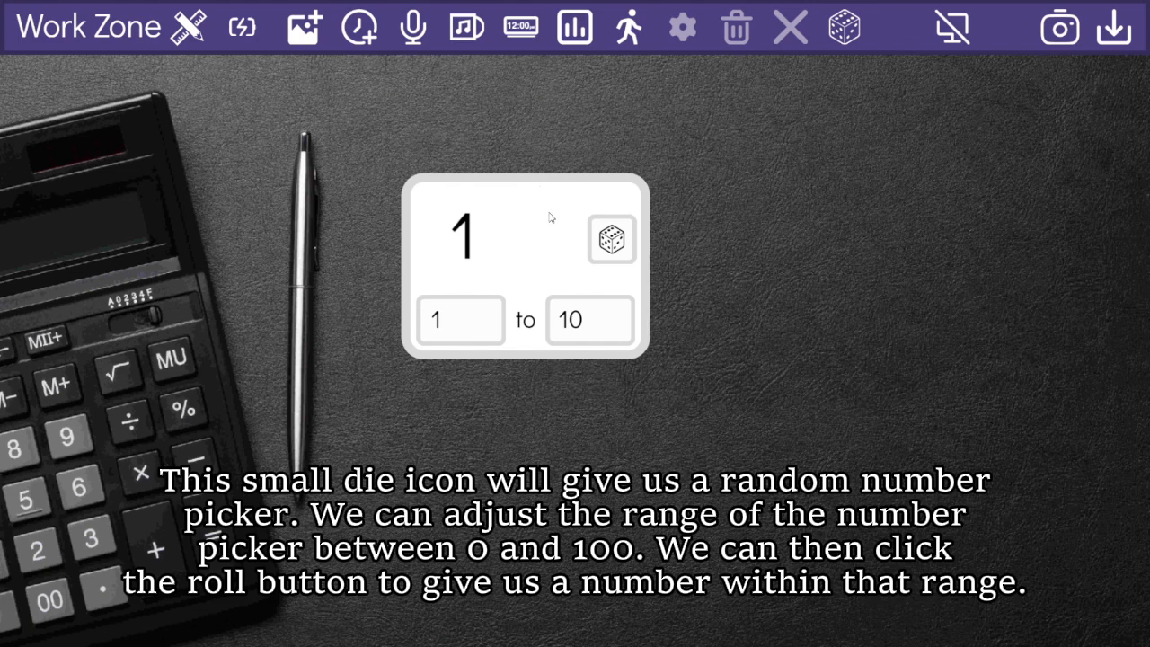
left_click(602, 257)
left_click(603, 256)
left_click(604, 255)
left_click(603, 255)
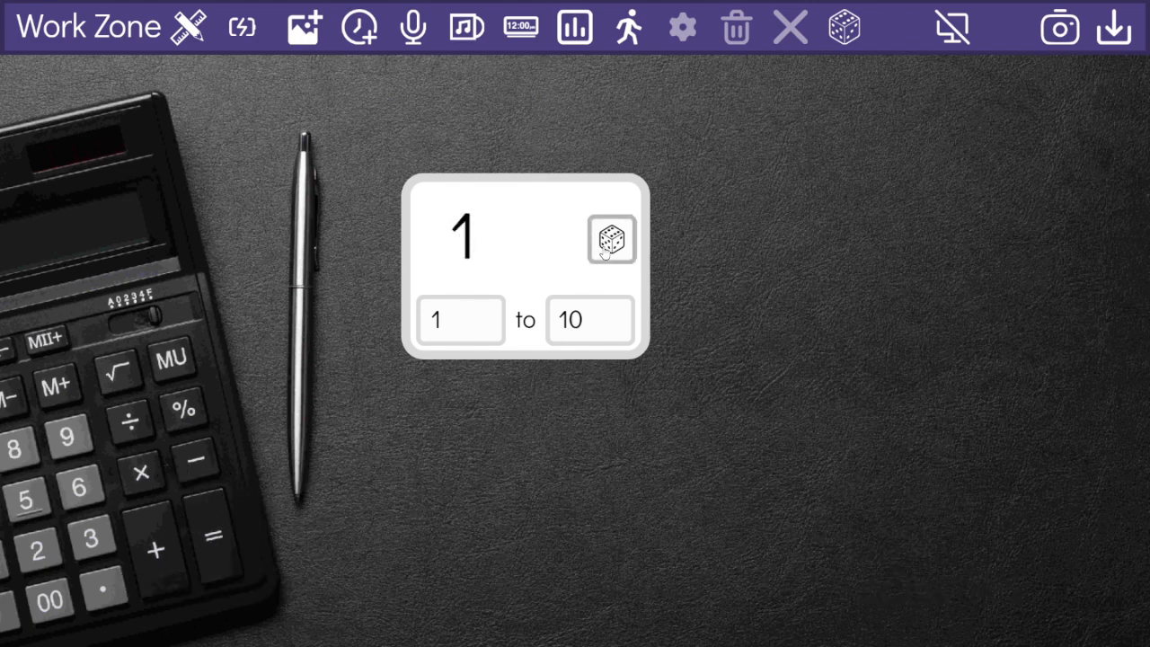
left_click(615, 249)
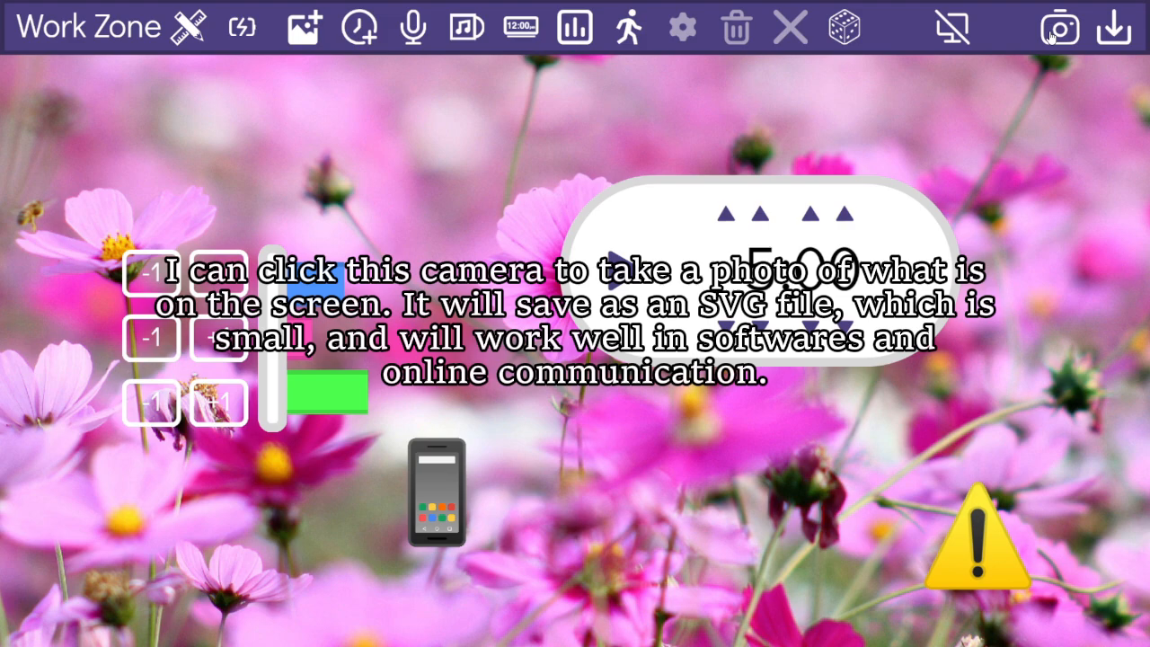
Step: Capture an SVG photo of the flower work screen and, in full screen, download the screen to the file library
left_click(1052, 32)
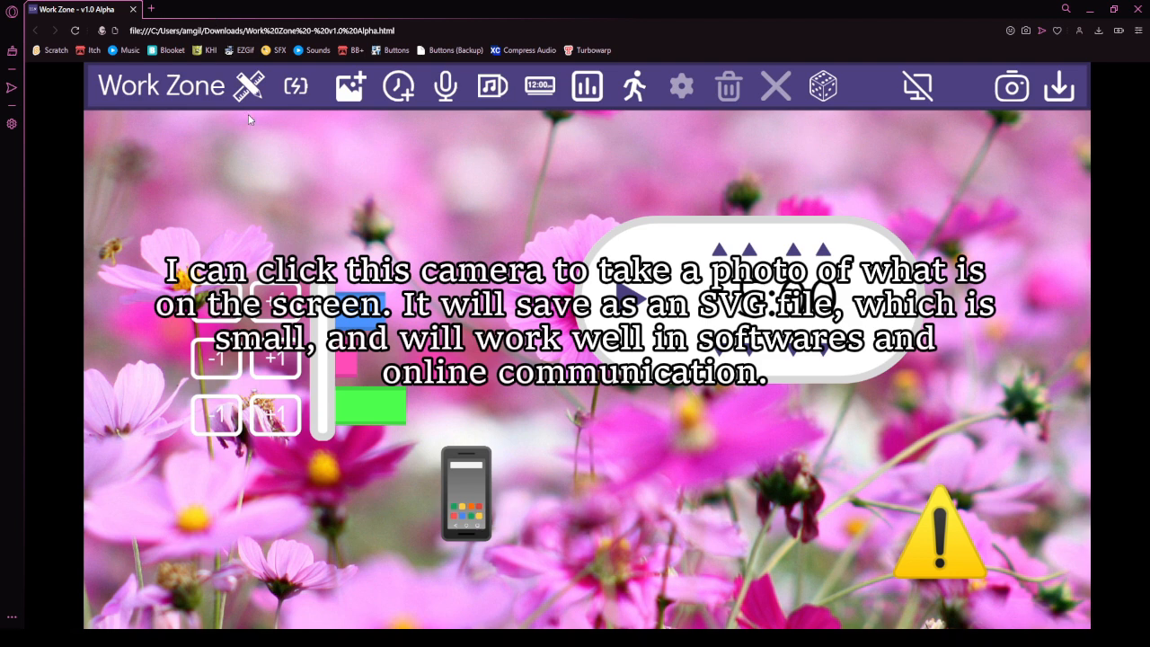
key("F11")
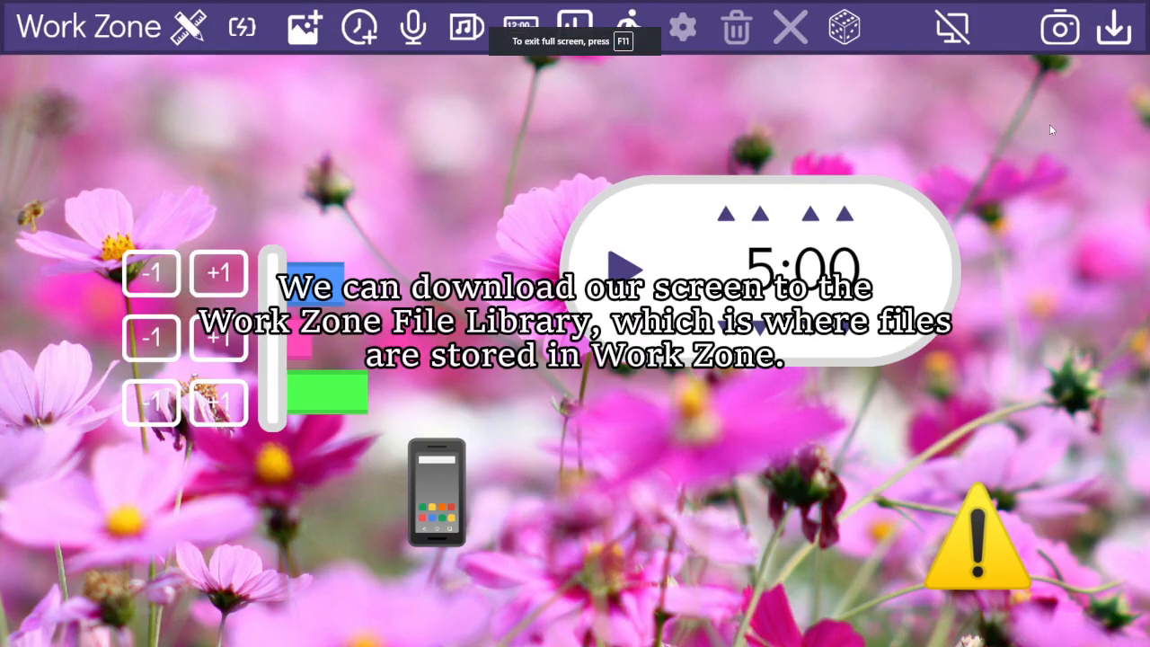
left_click(1114, 43)
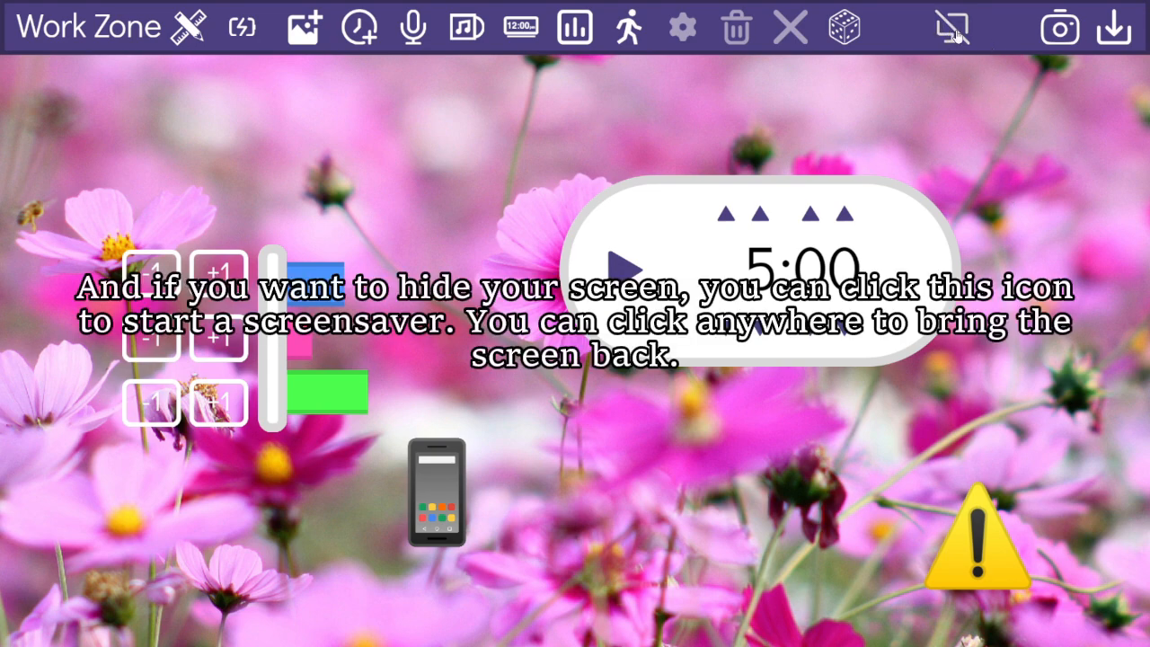
Step: Hide the work screen with the screensaver and bring the screen back
left_click(961, 36)
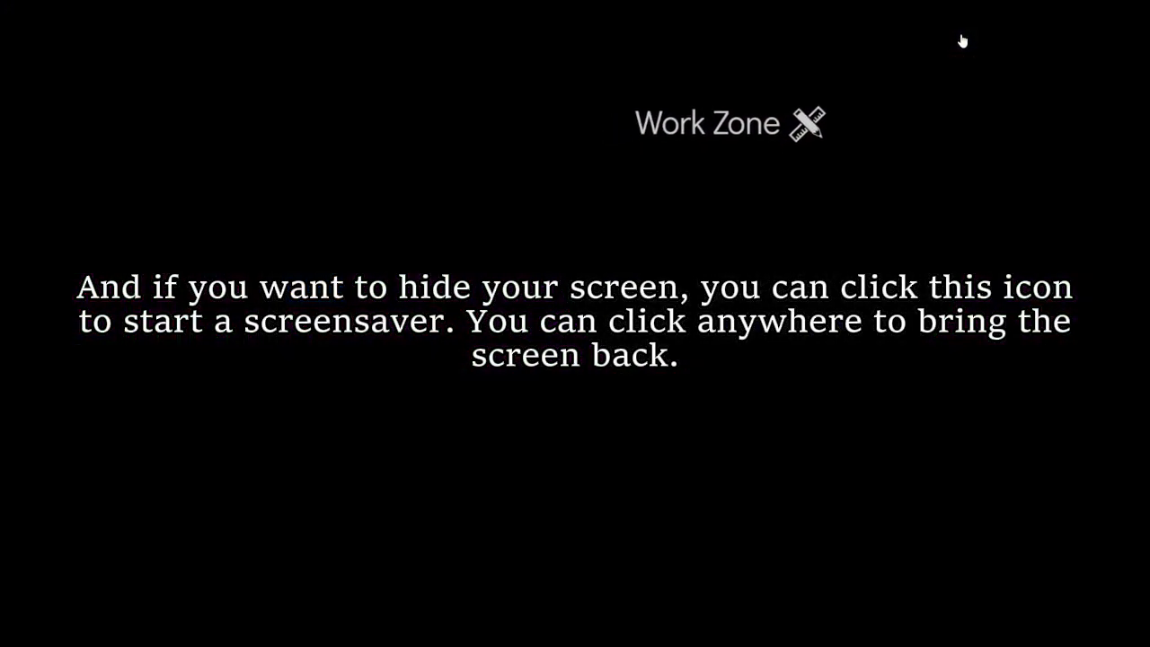
left_click(979, 156)
Step: Return to the main menu and open the Canvas tool
left_click(135, 36)
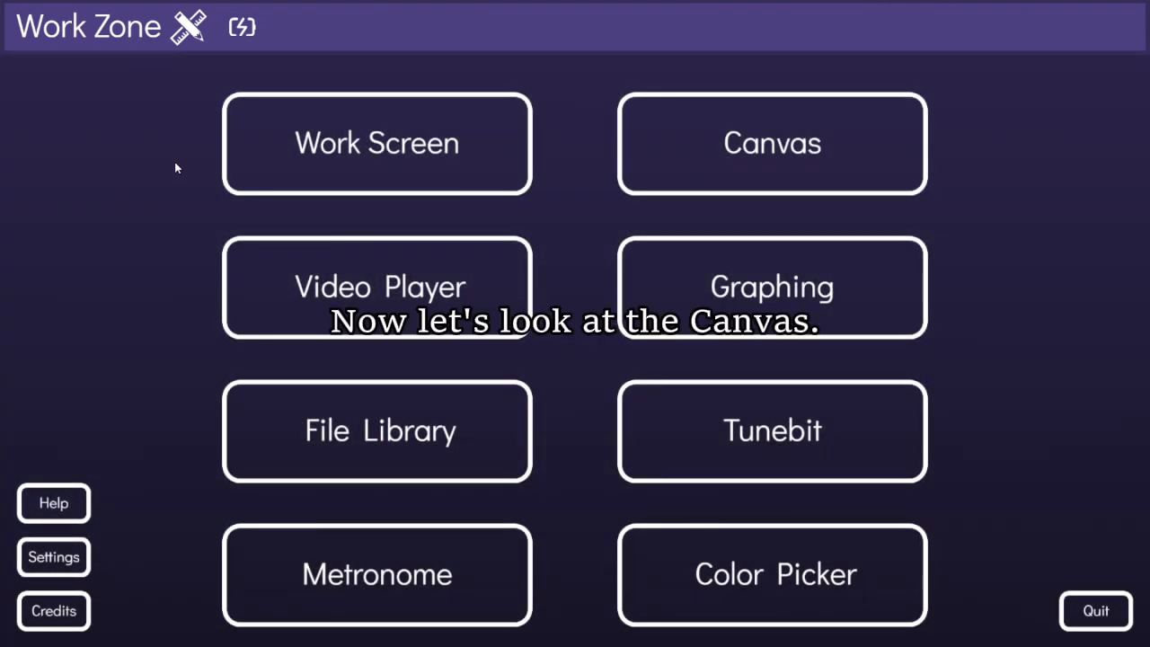
left_click(802, 158)
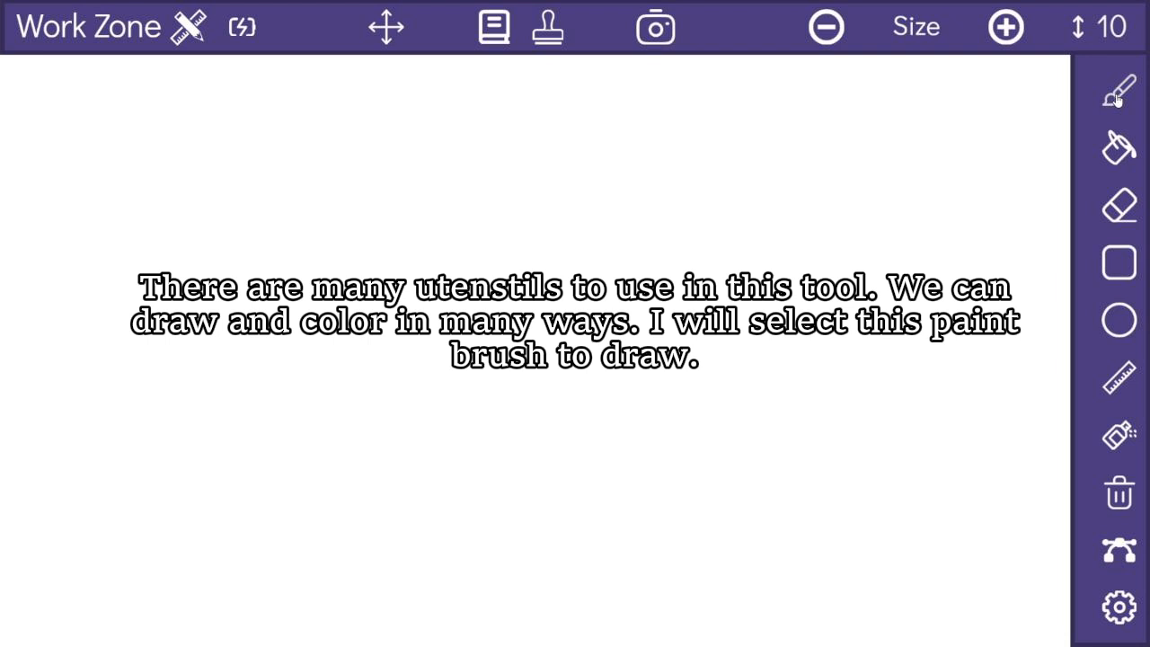
Step: Paint a winding red line across the canvas with the size 10 paint brush and clear the drawing
left_click(1117, 97)
mouse_move(904, 112)
left_mouse_down()
mouse_move(904, 171)
mouse_move(713, 285)
mouse_move(557, 270)
mouse_move(344, 289)
left_mouse_up()
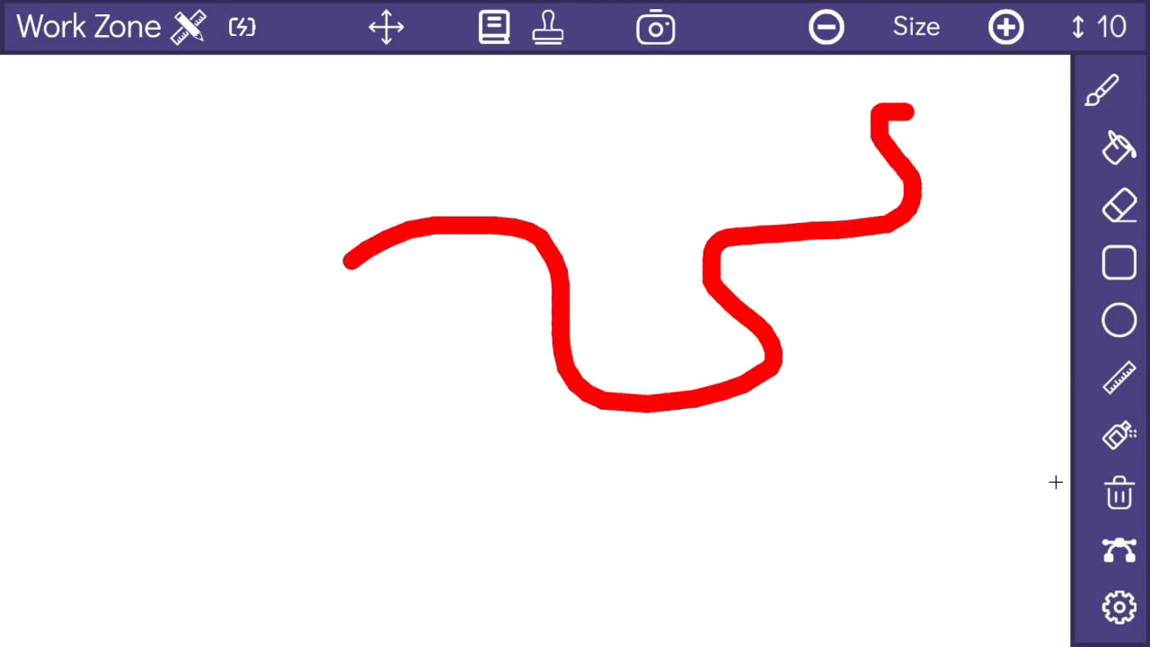
left_click(1120, 493)
Step: Paint a red stick figure with legs, body, arms and a round head in the middle of the canvas
left_click_drag(546, 463, 518, 512)
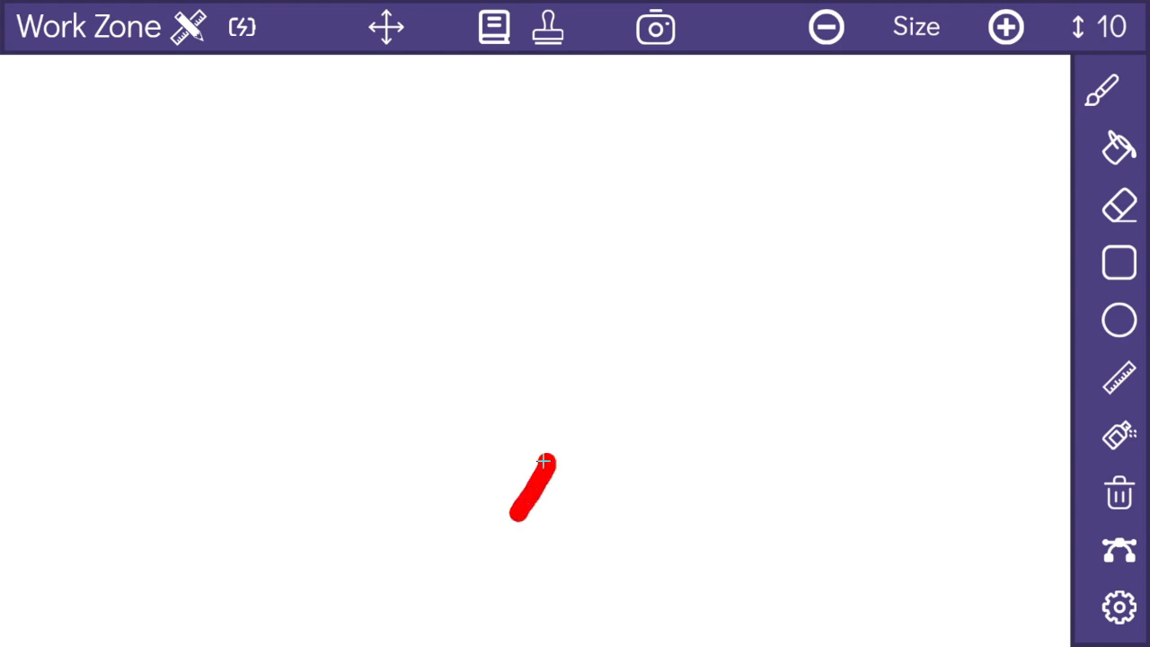
left_click_drag(544, 460, 579, 520)
mouse_move(550, 462)
left_mouse_down()
mouse_move(544, 333)
mouse_move(586, 375)
mouse_move(500, 384)
left_mouse_up()
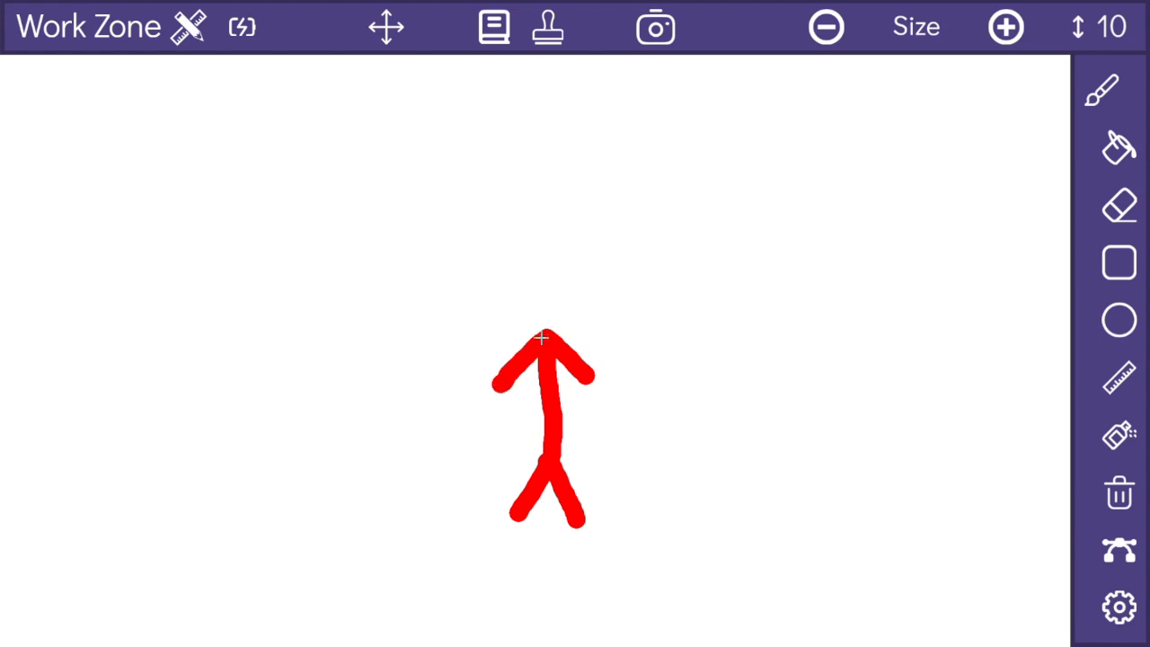
mouse_move(536, 337)
left_mouse_down()
mouse_move(496, 296)
mouse_move(550, 255)
mouse_move(575, 337)
left_mouse_up()
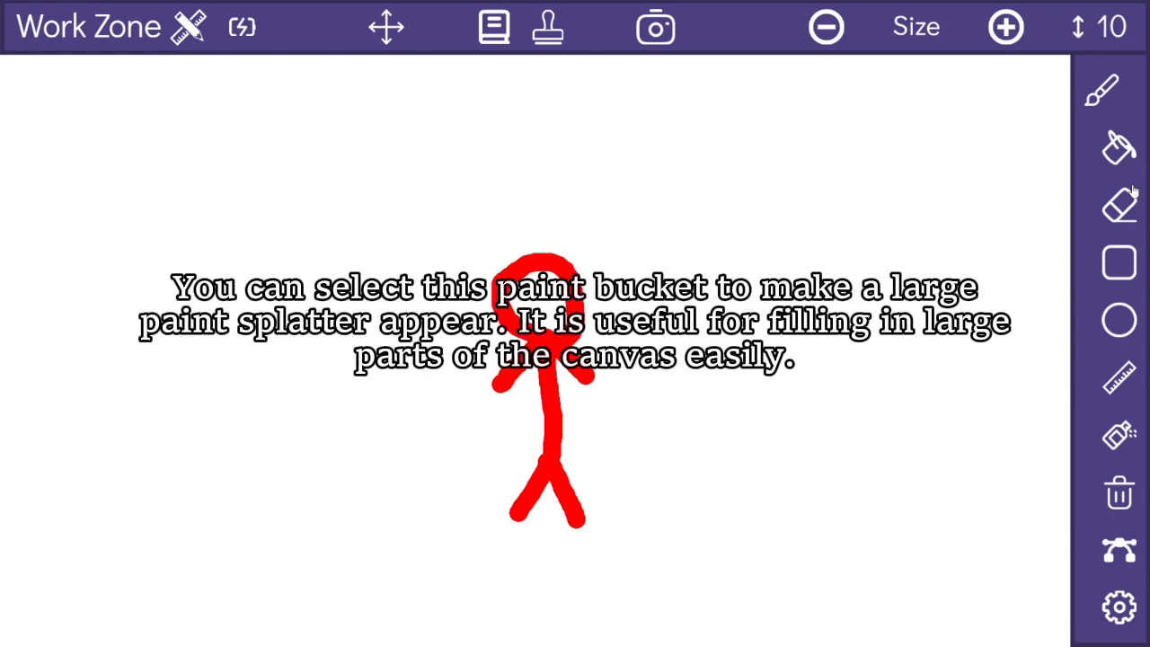
Step: Cover the entire canvas in red with the paint bucket's large splatters
left_click(1119, 153)
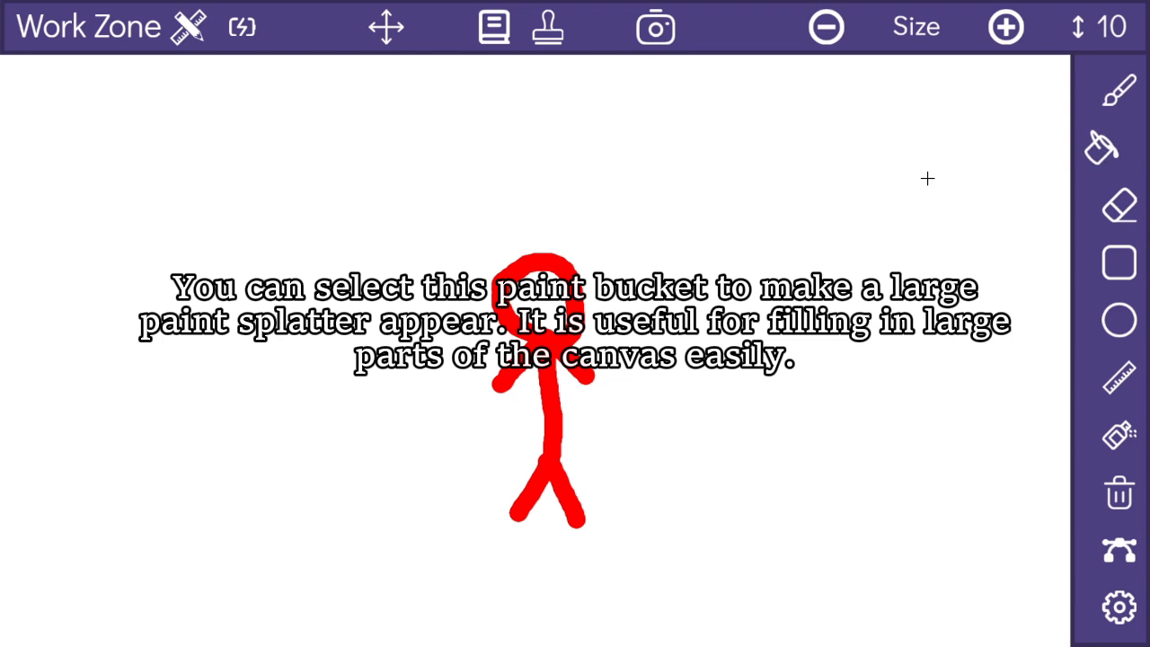
left_click(927, 178)
mouse_move(311, 196)
left_mouse_down()
mouse_move(153, 380)
mouse_move(566, 422)
mouse_move(290, 375)
mouse_move(743, 473)
mouse_move(878, 575)
mouse_move(1036, 170)
mouse_move(35, 82)
mouse_move(548, 139)
left_mouse_up()
mouse_move(448, 611)
left_mouse_down()
mouse_move(629, 616)
mouse_move(2, 244)
left_mouse_up()
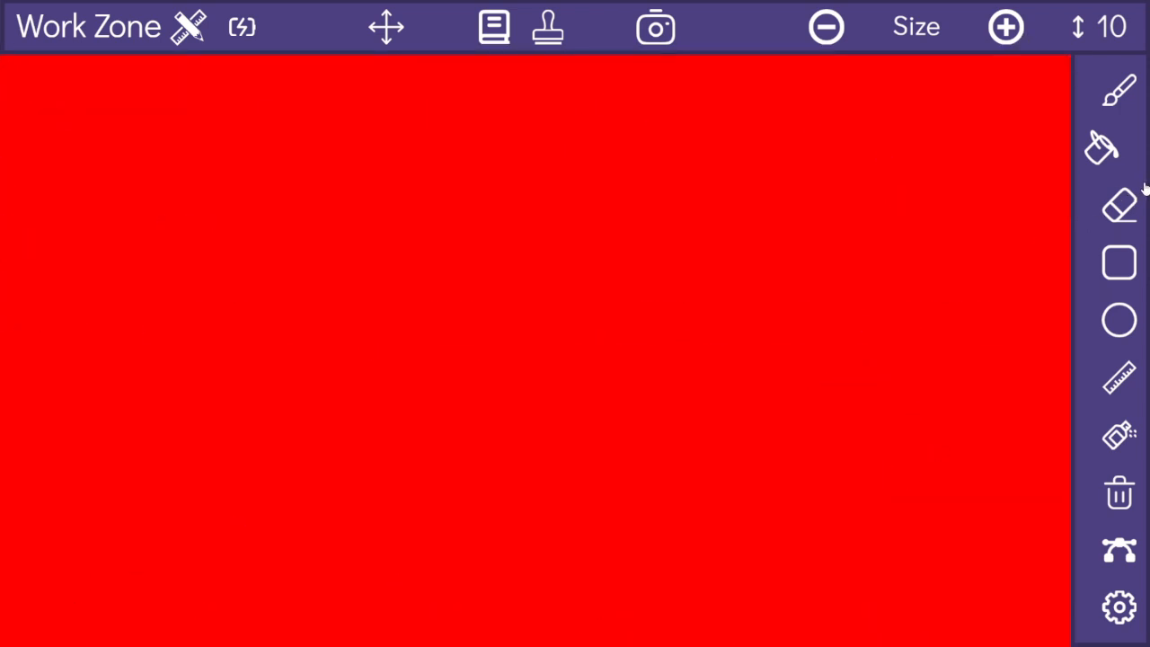
Step: Erase the red fill across the canvas with the eraser
left_click(1114, 204)
mouse_move(964, 226)
left_mouse_down()
mouse_move(872, 210)
mouse_move(634, 398)
mouse_move(359, 422)
left_mouse_up()
mouse_move(490, 106)
left_mouse_down()
mouse_move(539, 116)
mouse_move(206, 260)
mouse_move(257, 367)
mouse_move(779, 435)
mouse_move(1065, 490)
left_mouse_up()
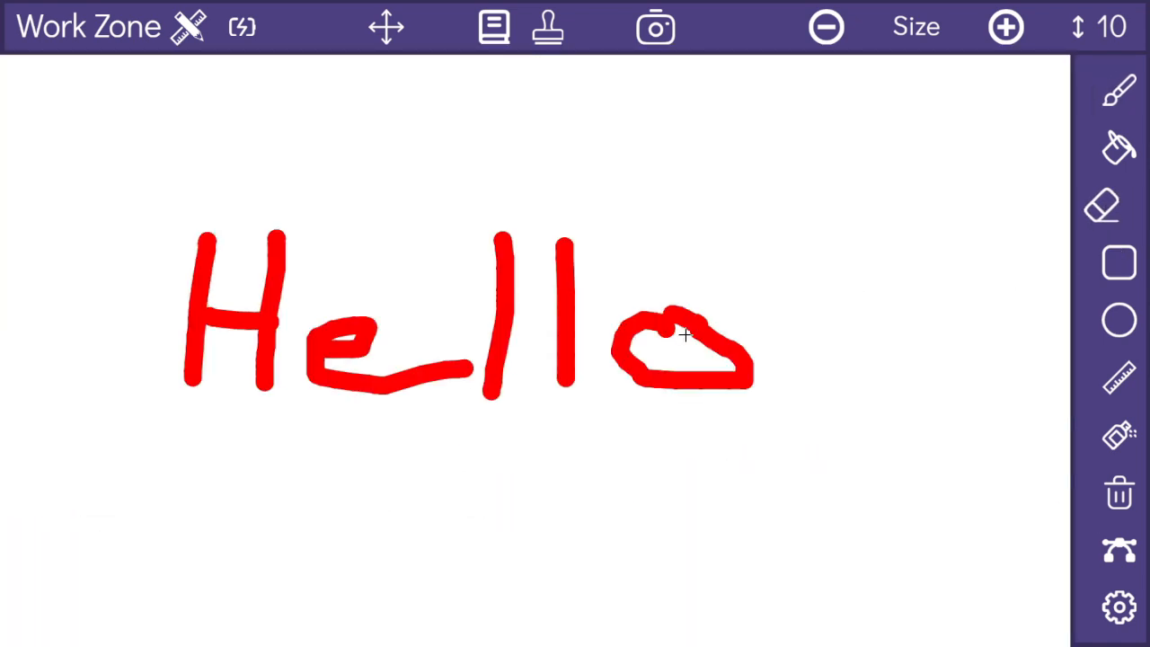
Step: Erase the letters "llo" and the long tail of the "e" in "Hello", and repaint them closer together with the brush
mouse_move(685, 335)
left_mouse_down()
mouse_move(673, 333)
mouse_move(655, 377)
mouse_move(643, 342)
left_mouse_up()
mouse_move(444, 366)
left_mouse_down()
mouse_move(427, 392)
mouse_move(491, 360)
mouse_move(506, 285)
mouse_move(581, 249)
left_mouse_up()
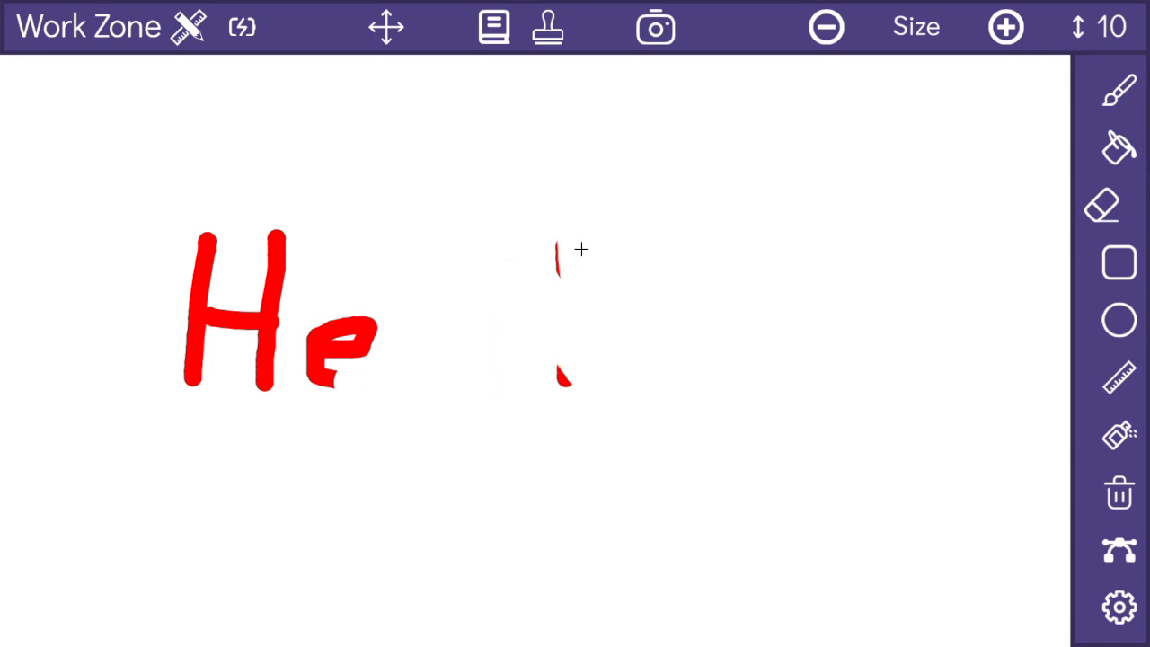
left_click(1120, 90)
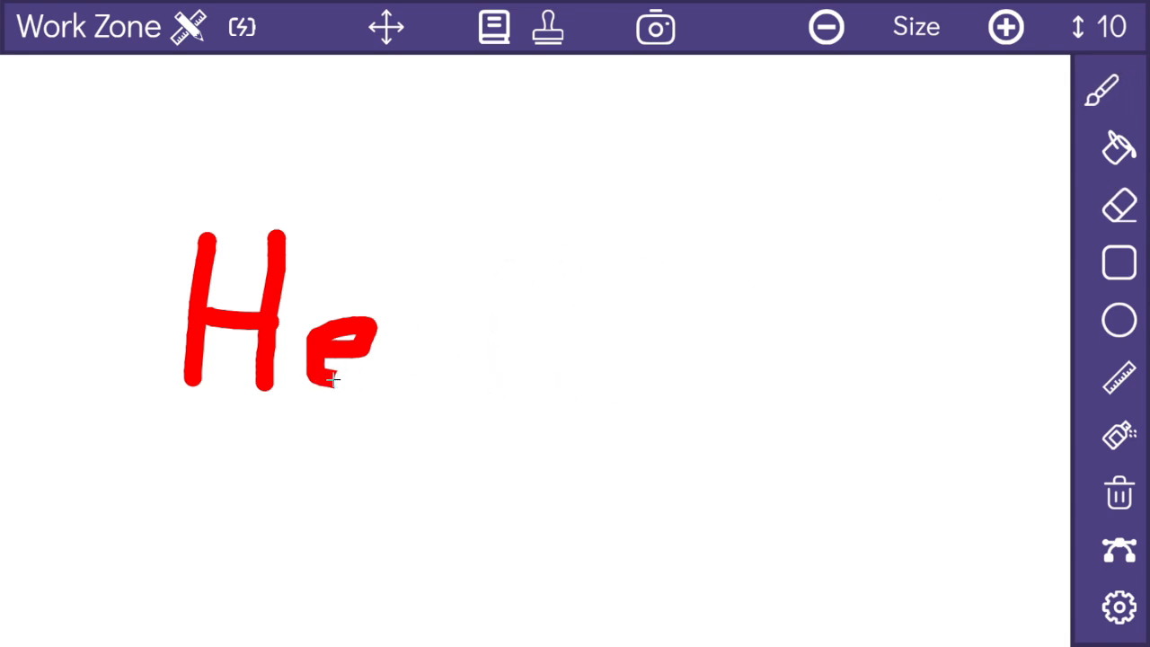
left_click_drag(333, 380, 383, 377)
left_click_drag(425, 230, 428, 395)
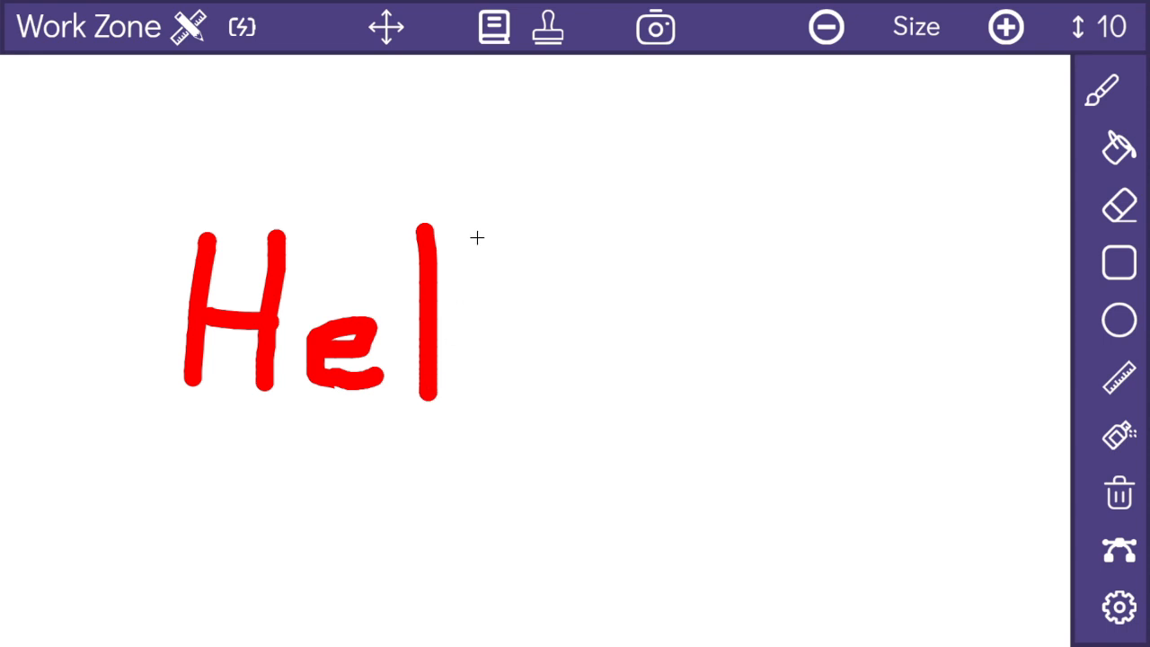
left_click_drag(477, 232, 477, 395)
mouse_move(520, 353)
left_mouse_down()
mouse_move(548, 289)
mouse_move(589, 352)
mouse_move(521, 368)
mouse_move(523, 340)
left_mouse_up()
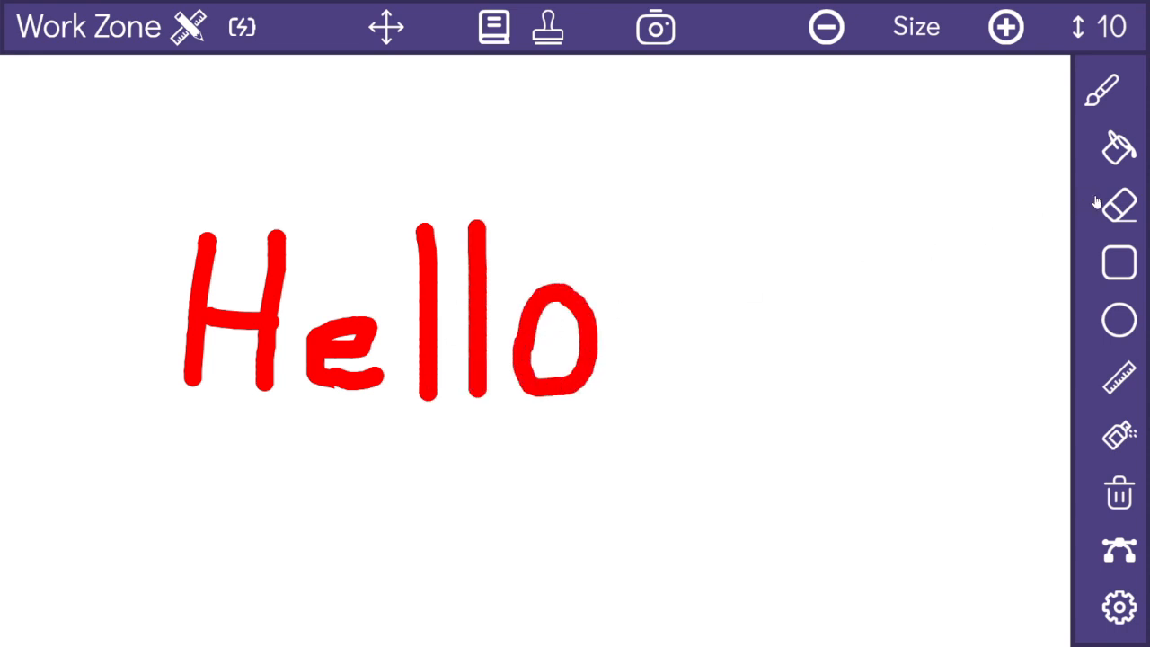
Step: Draw three red rectangles, including one around "Hello", and erase the word and all rectangles except the wide one near the canvas's lower edge
left_click(1117, 254)
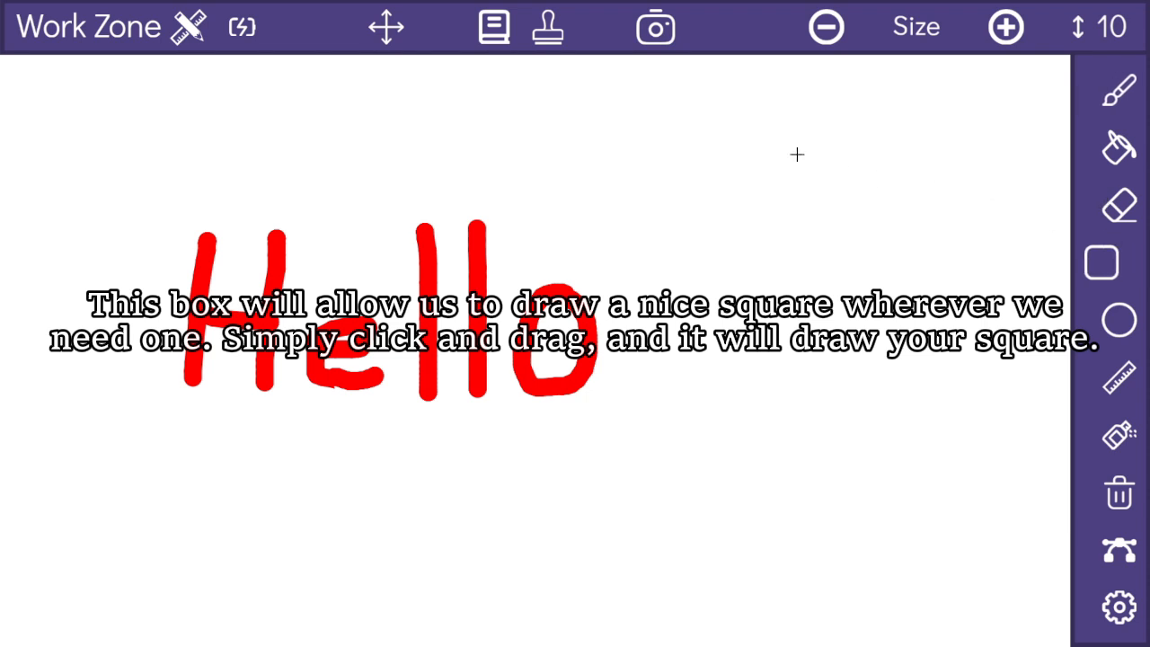
left_click_drag(751, 155, 978, 359)
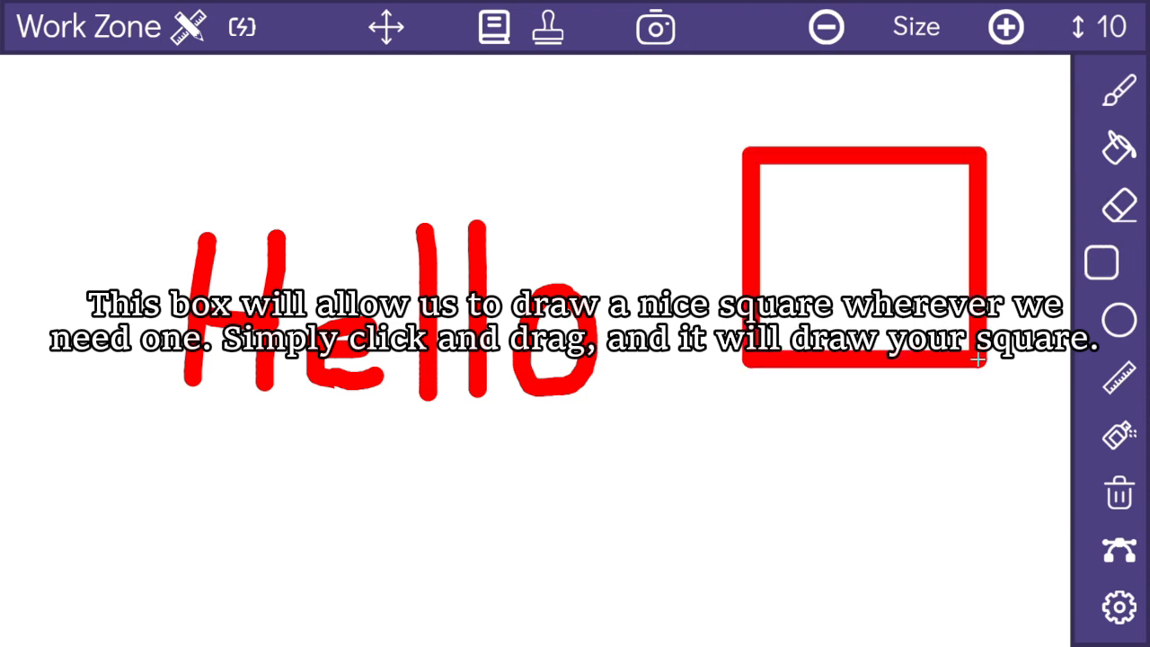
left_click_drag(316, 500, 763, 584)
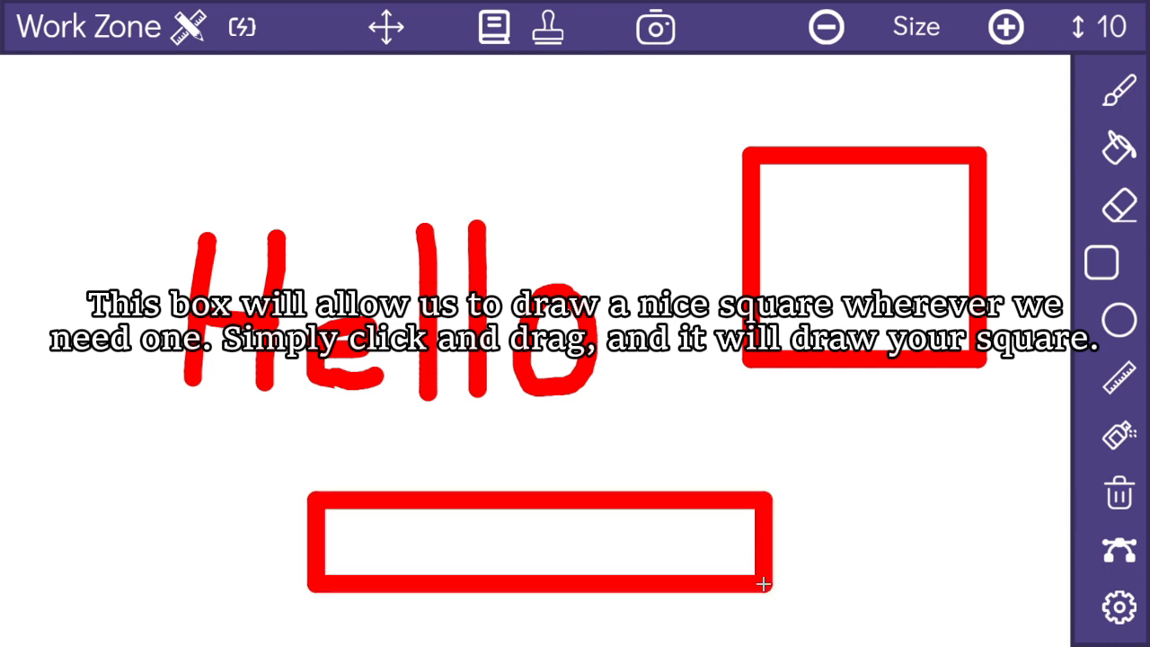
left_click_drag(173, 198, 616, 430)
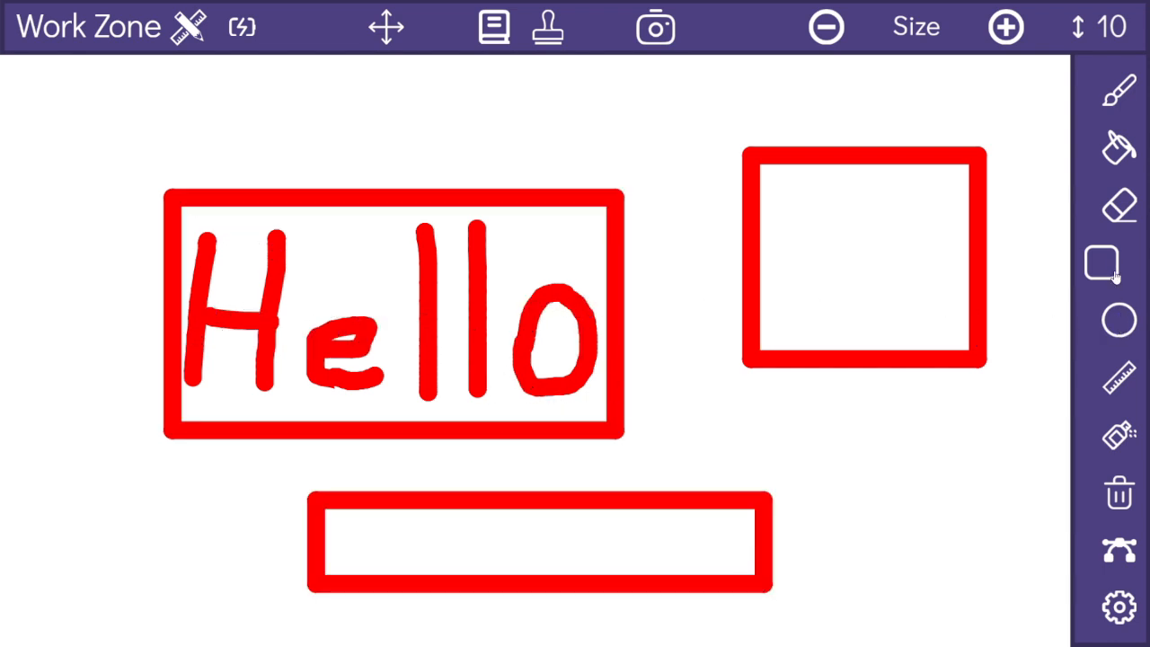
left_click(1119, 207)
mouse_move(949, 172)
left_mouse_down()
mouse_move(739, 182)
mouse_move(12, 272)
mouse_move(180, 211)
mouse_move(904, 257)
mouse_move(997, 350)
mouse_move(511, 390)
mouse_move(51, 447)
mouse_move(313, 404)
mouse_move(258, 437)
left_mouse_up()
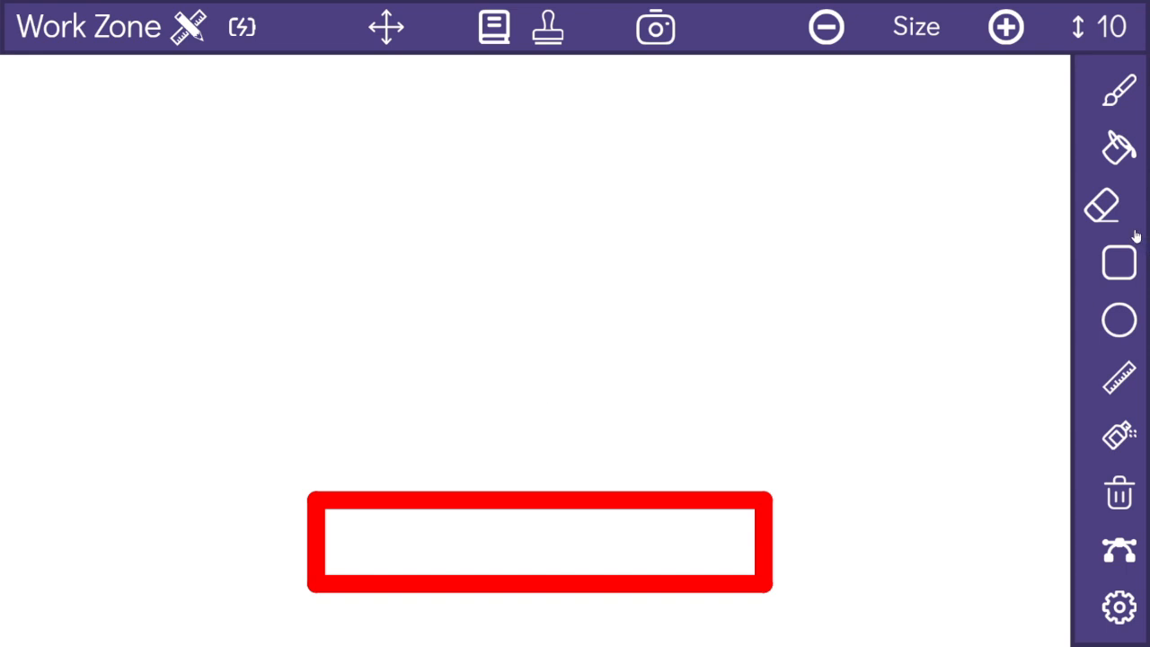
Step: Draw four red circles of different sizes above and beside the wide rectangle and clear the canvas
left_click(1119, 320)
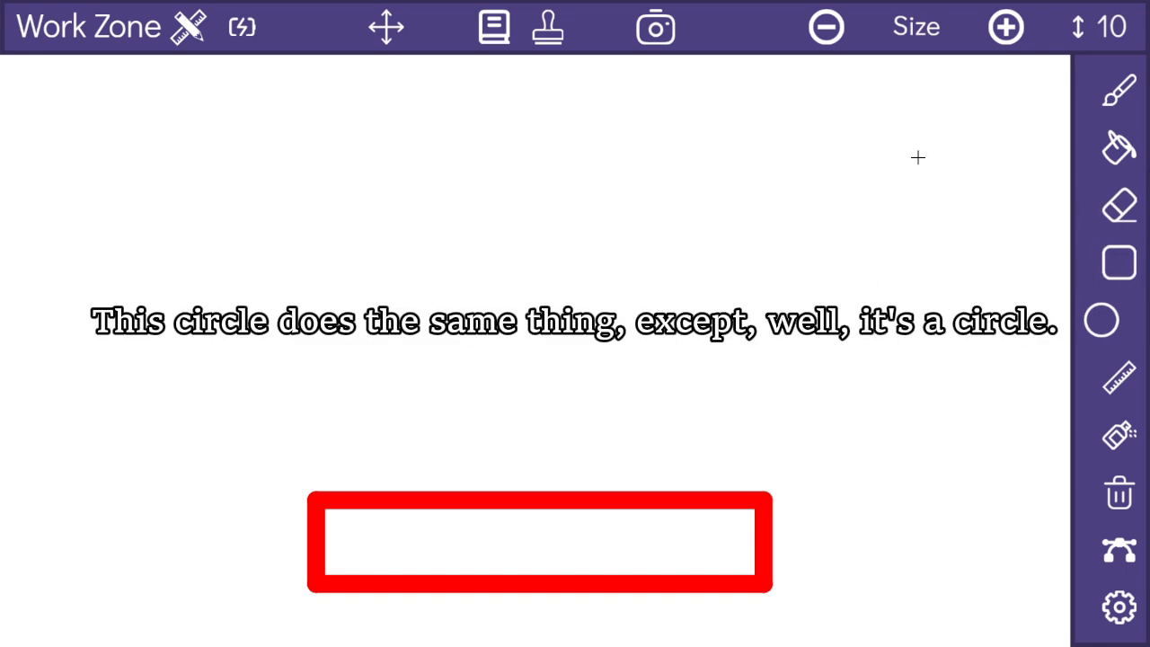
left_click_drag(917, 157, 837, 203)
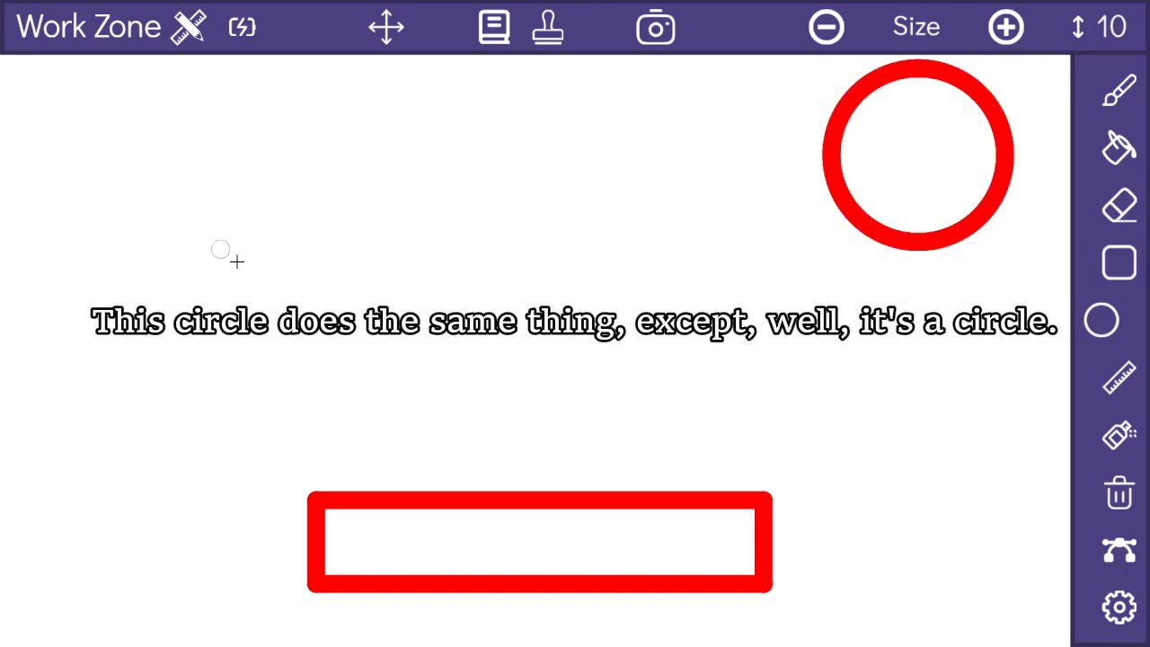
left_click_drag(220, 250, 344, 334)
left_click_drag(551, 255, 646, 338)
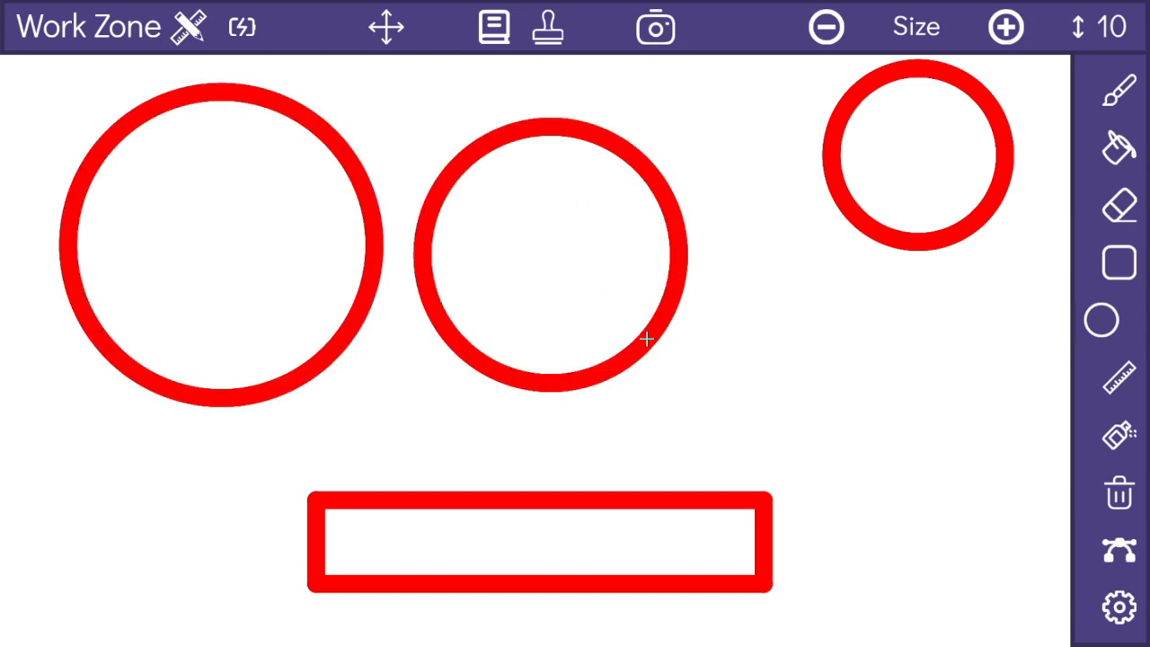
left_click_drag(794, 336, 847, 386)
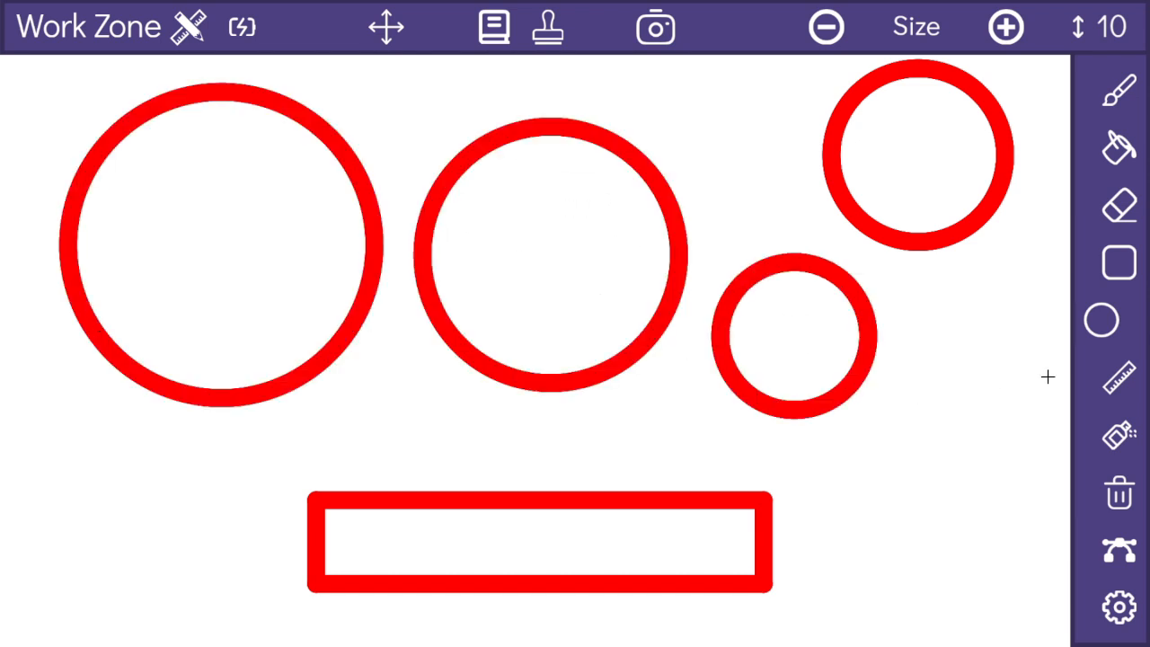
left_click(1114, 496)
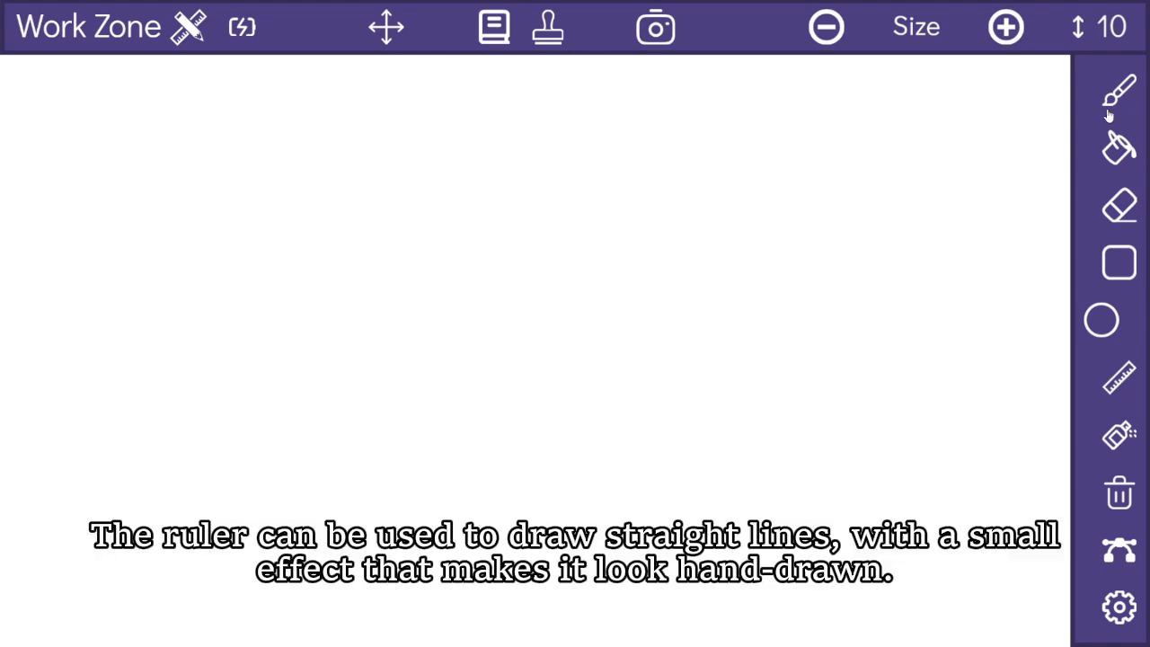
Step: Paint one horizontal and one slanted straight red line along the ruler with the brush and clear the canvas
left_click(1116, 380)
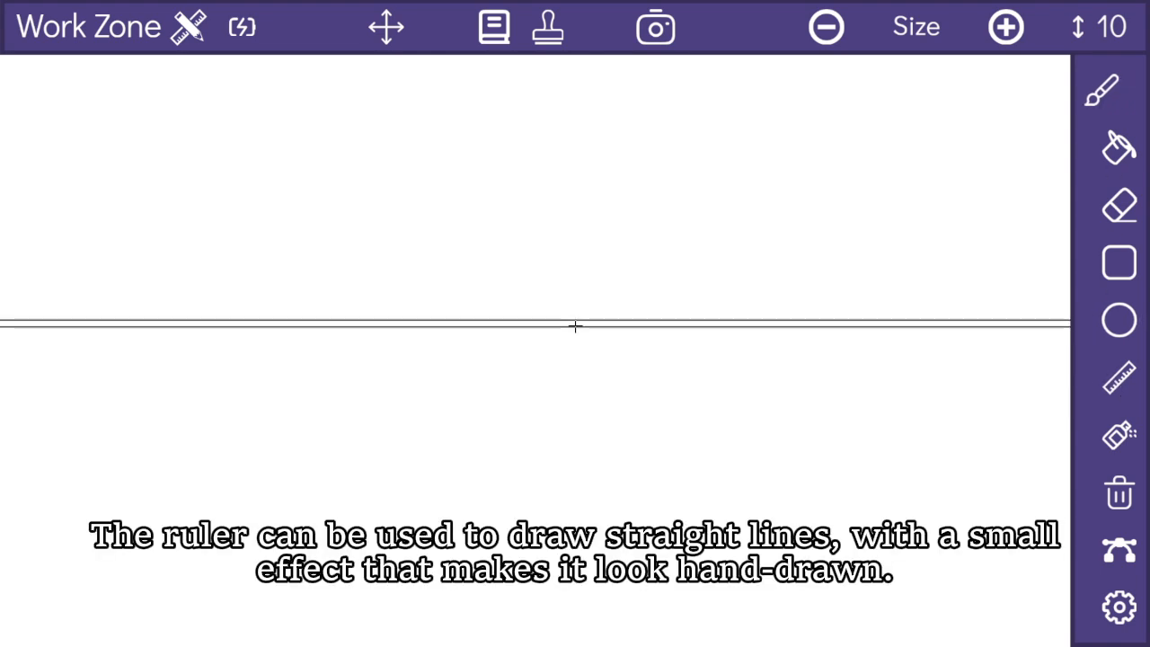
left_click_drag(572, 324, 773, 322)
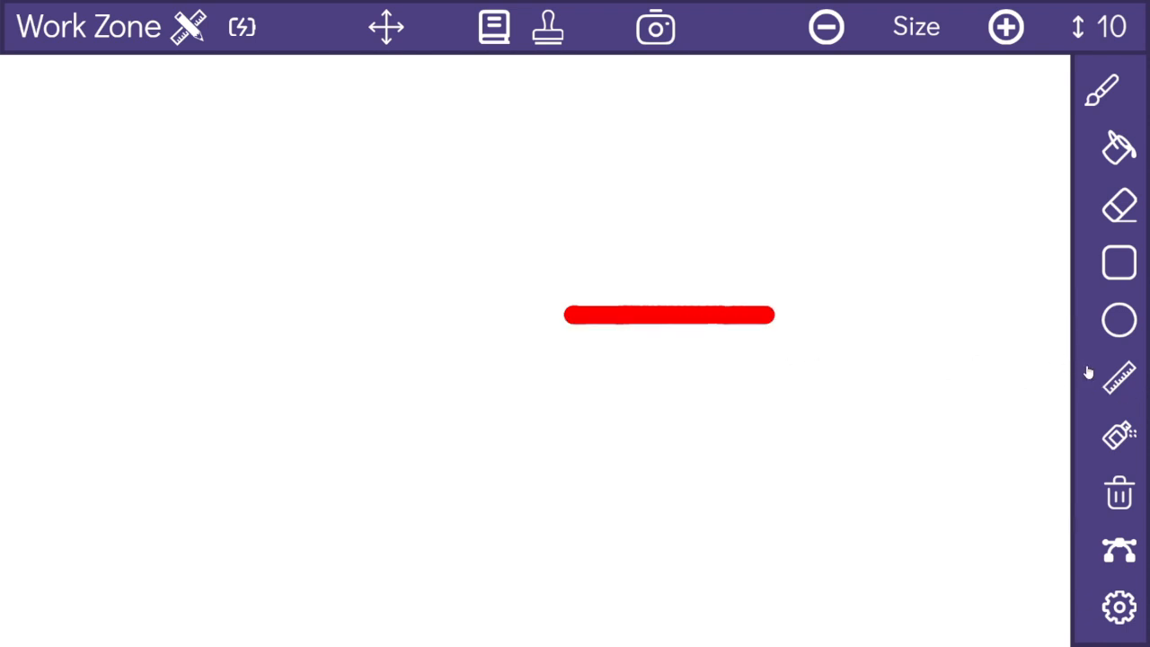
left_click(1114, 381)
left_click(1106, 96)
mouse_move(572, 360)
left_mouse_down()
mouse_move(615, 339)
mouse_move(578, 354)
mouse_move(478, 449)
left_mouse_up()
left_click(1103, 101)
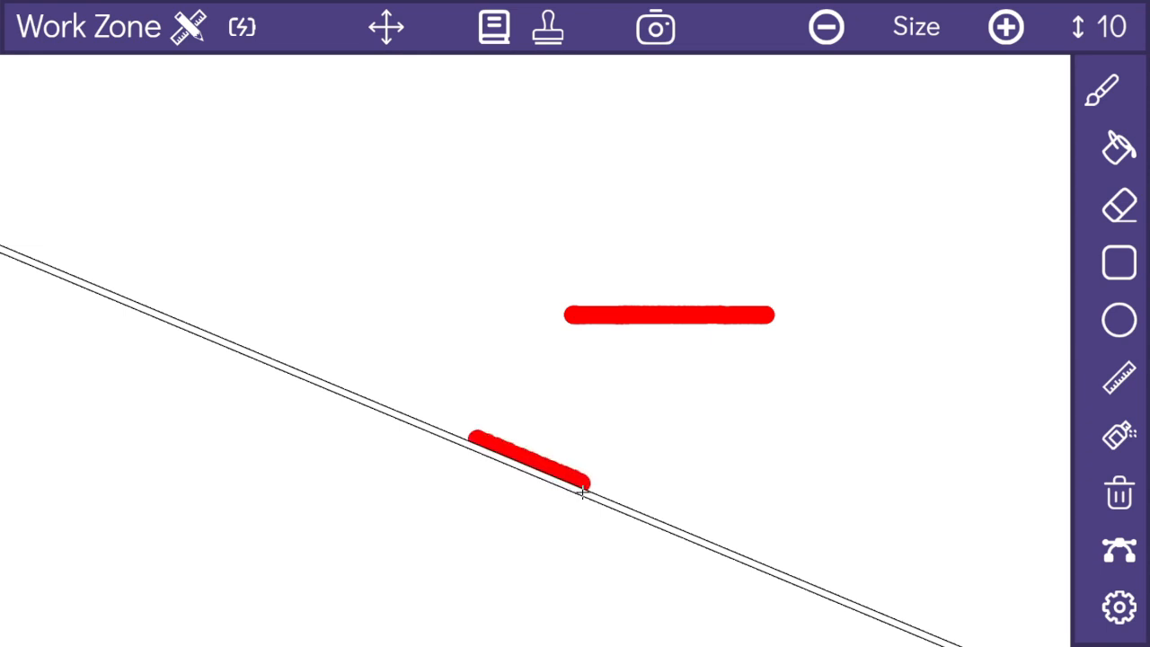
left_click(1129, 388)
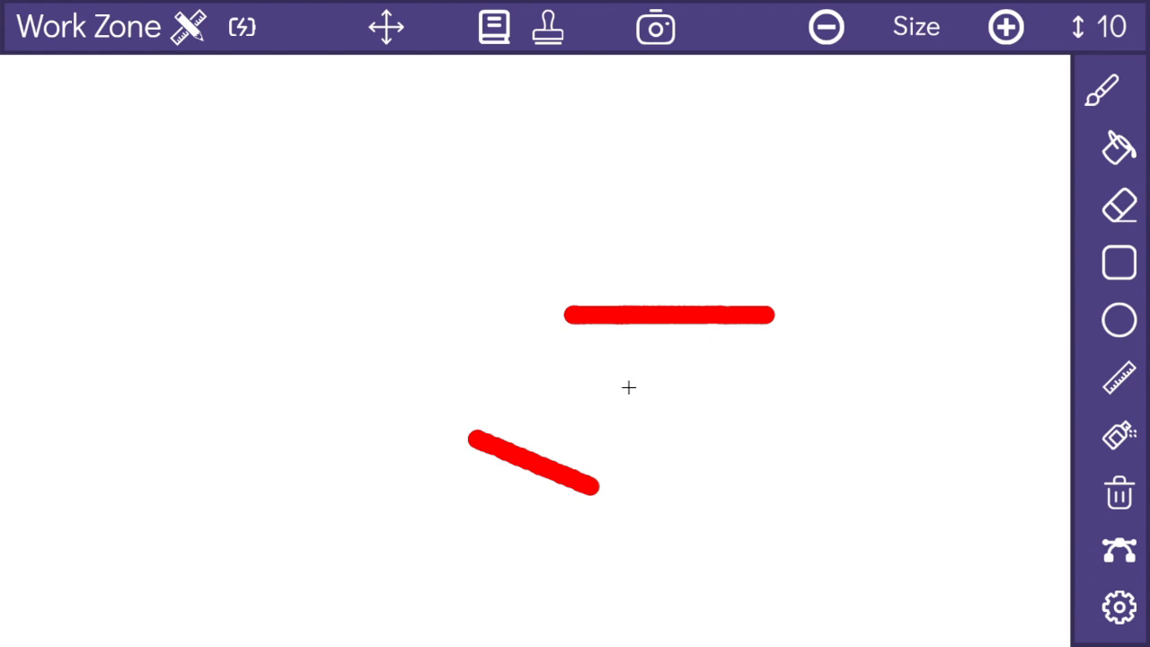
left_click(1115, 436)
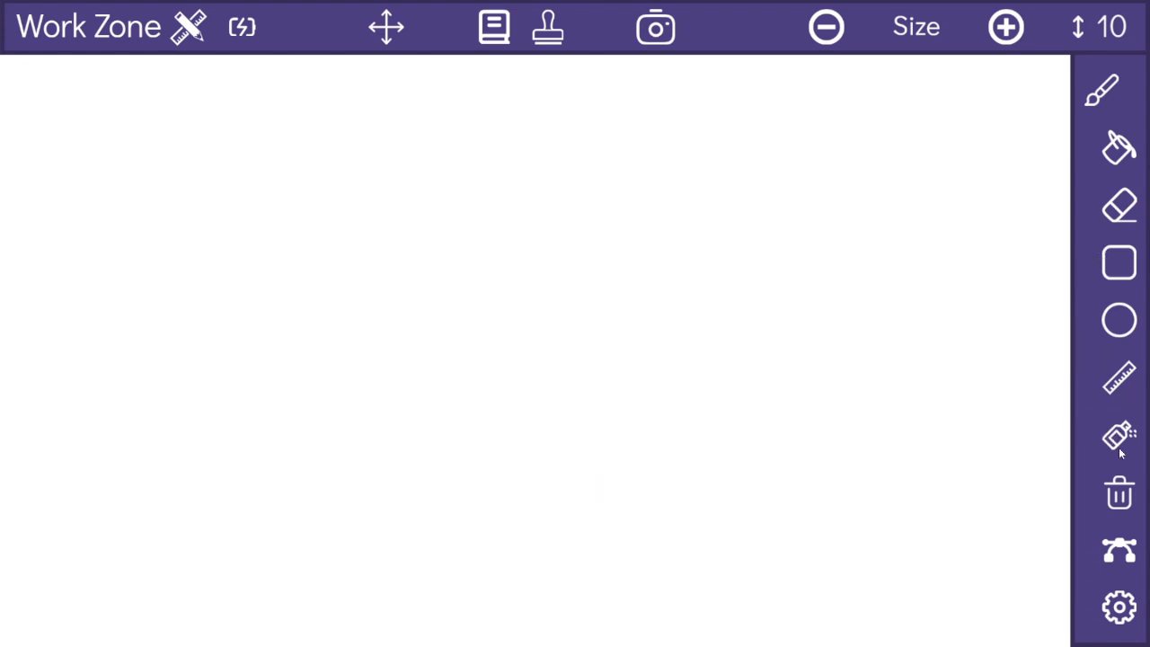
Step: Spray red particles broadly across the canvas with the size 10 spray paint can and clear the canvas
left_click(1119, 449)
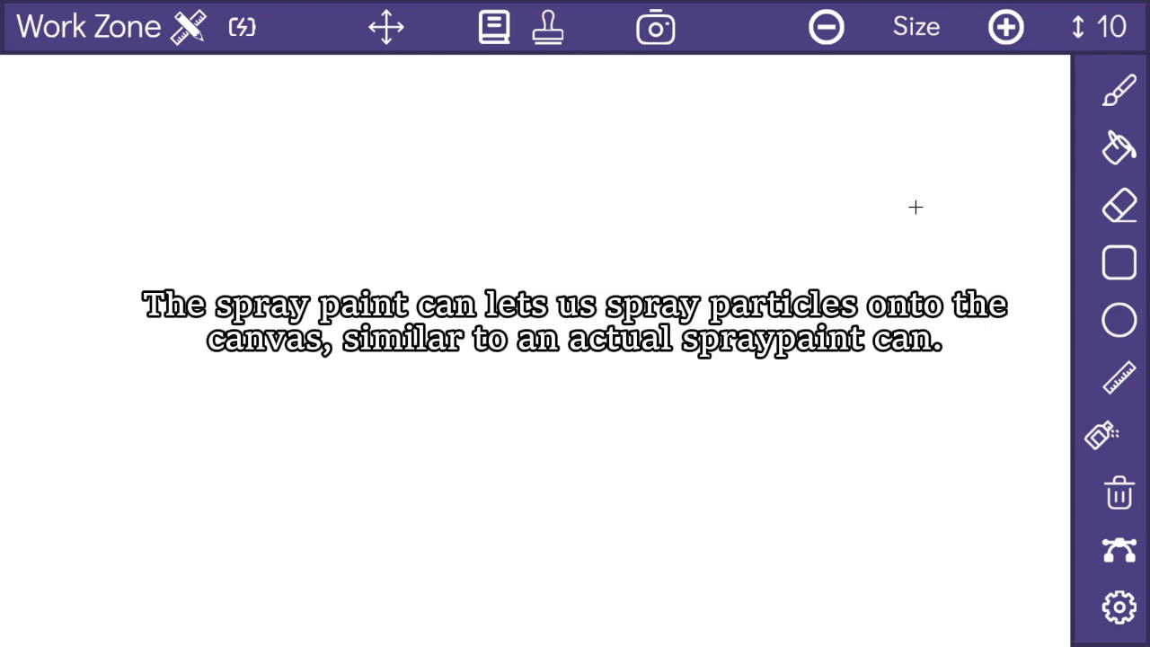
left_click_drag(914, 206, 926, 216)
mouse_move(646, 221)
left_mouse_down()
mouse_move(701, 215)
mouse_move(521, 180)
mouse_move(808, 260)
mouse_move(473, 370)
mouse_move(548, 485)
left_mouse_up()
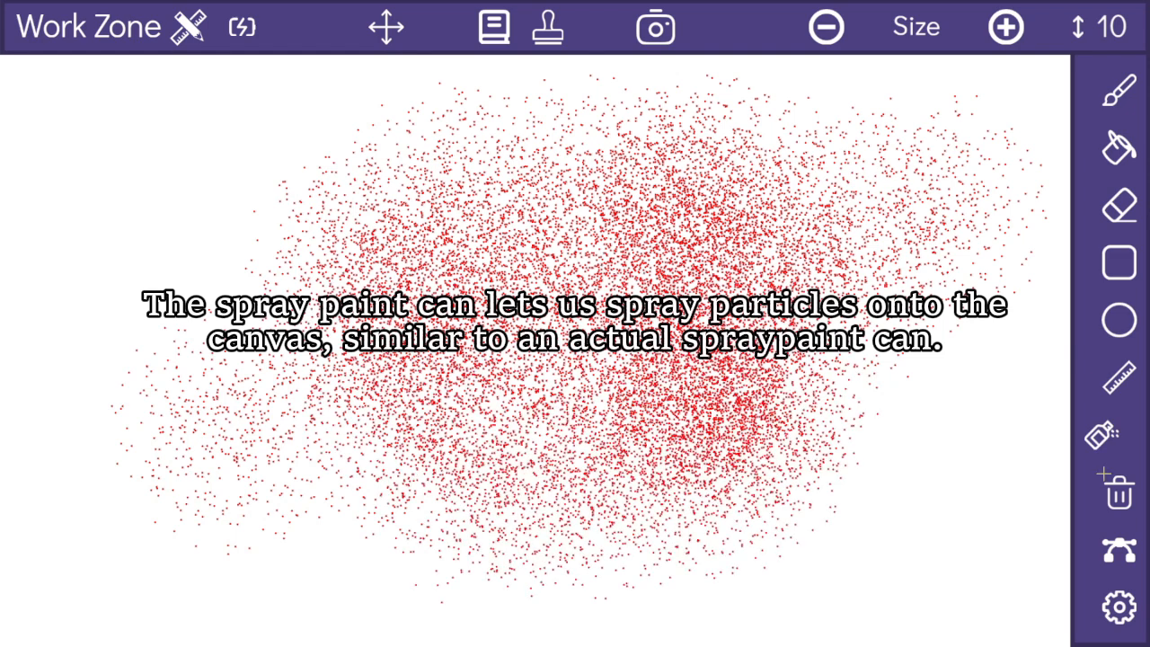
left_click(1119, 493)
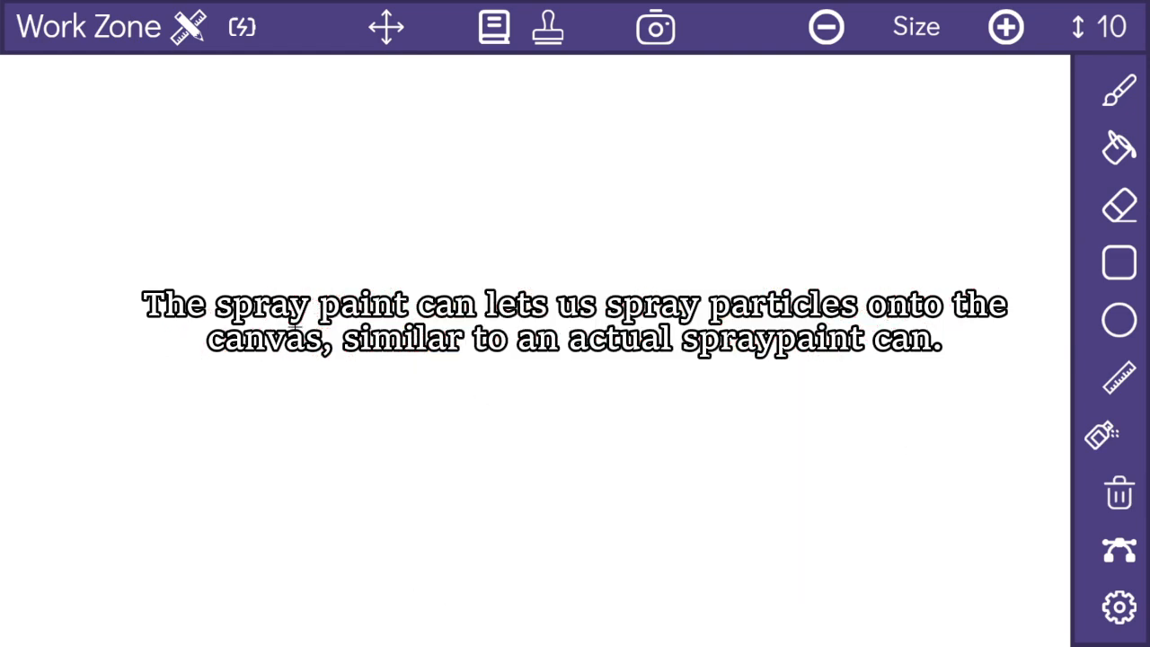
Step: Set the size to 1, spray the word "ART" with a band of particles below it, and clear the canvas
double_click(1101, 29)
type("5")
mouse_move(112, 434)
left_mouse_down()
mouse_move(104, 269)
mouse_move(252, 269)
mouse_move(260, 432)
mouse_move(183, 342)
left_mouse_up()
mouse_move(452, 436)
left_mouse_down()
mouse_move(457, 359)
mouse_move(500, 185)
mouse_move(598, 432)
left_mouse_up()
mouse_move(683, 191)
left_mouse_down()
mouse_move(898, 187)
mouse_move(777, 288)
mouse_move(786, 411)
left_mouse_up()
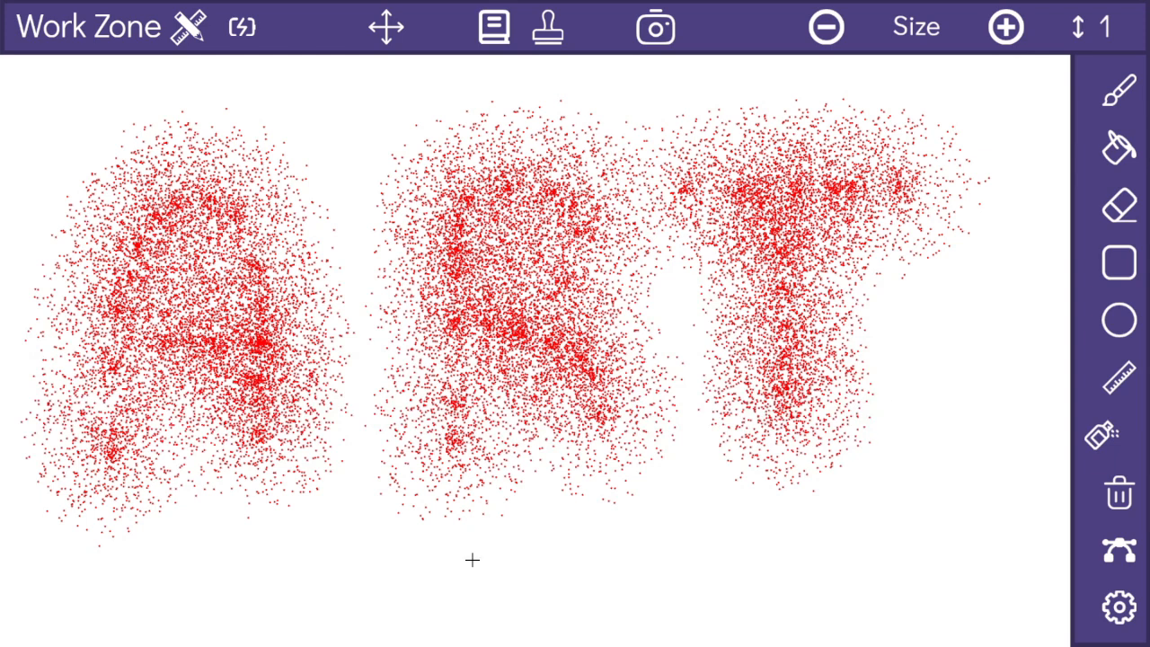
mouse_move(473, 560)
left_mouse_down()
mouse_move(619, 562)
mouse_move(270, 584)
mouse_move(898, 620)
left_mouse_up()
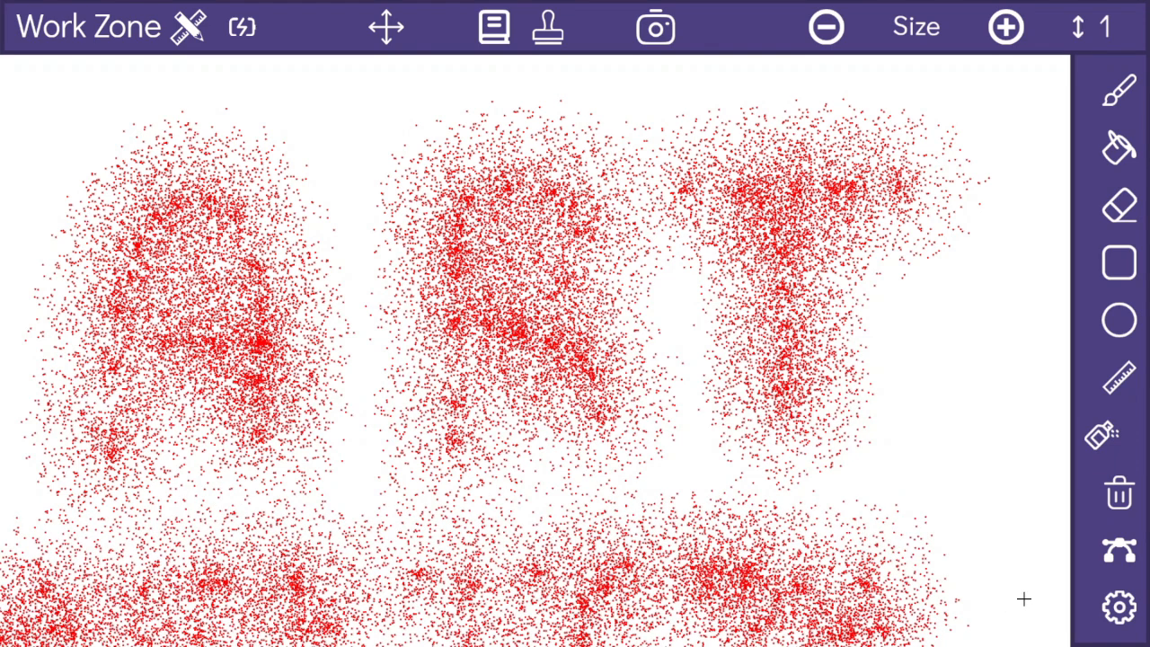
left_click(1107, 493)
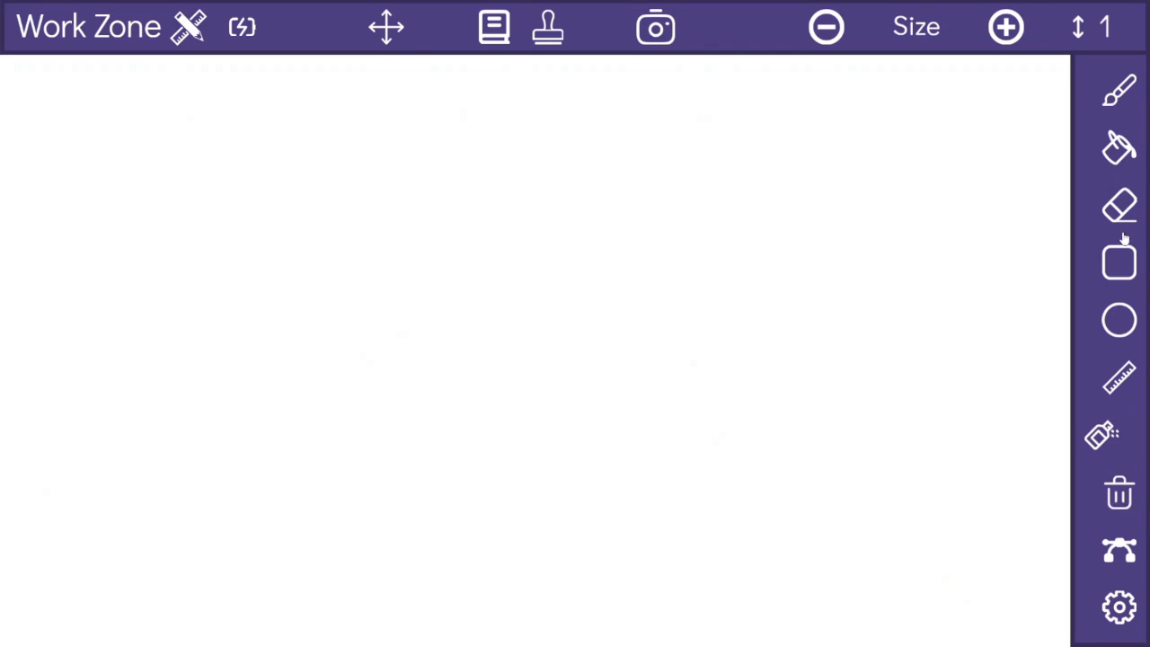
Step: Paint a winding red line with the size 15 brush, partly erase it, and clear the whole canvas
left_click(1114, 91)
mouse_move(985, 107)
left_mouse_down()
mouse_move(943, 279)
mouse_move(803, 548)
mouse_move(464, 182)
mouse_move(175, 413)
mouse_move(692, 118)
mouse_move(650, 390)
mouse_move(680, 525)
left_mouse_up()
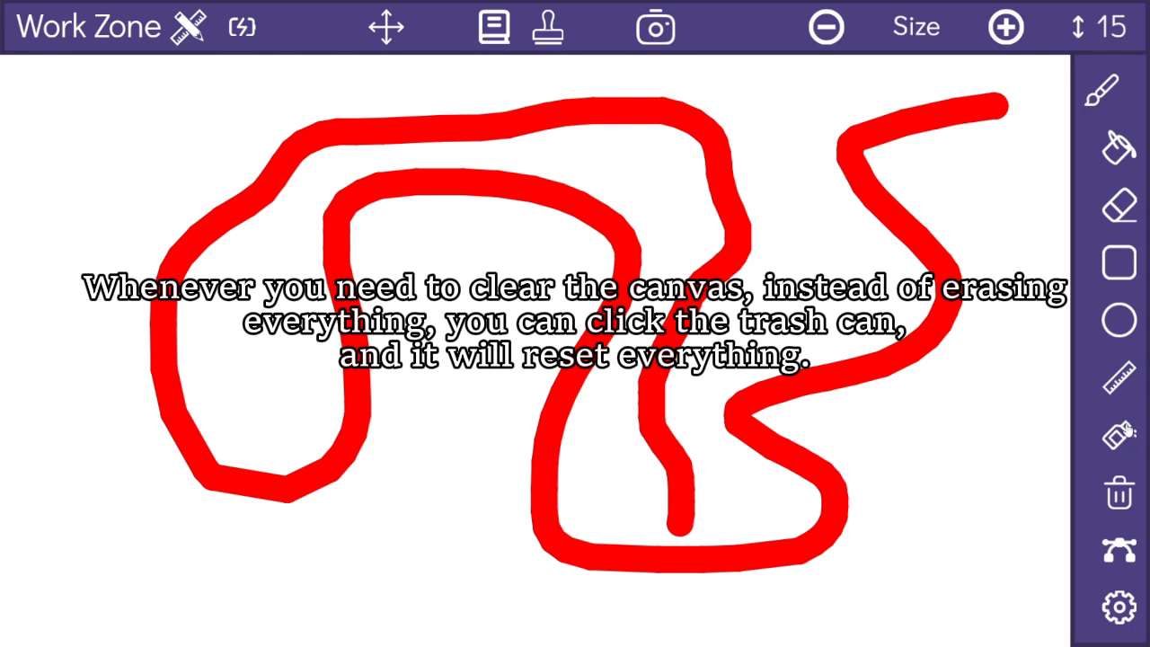
left_click(1119, 207)
mouse_move(997, 106)
left_mouse_down()
mouse_move(880, 115)
mouse_move(949, 333)
mouse_move(738, 370)
left_mouse_up()
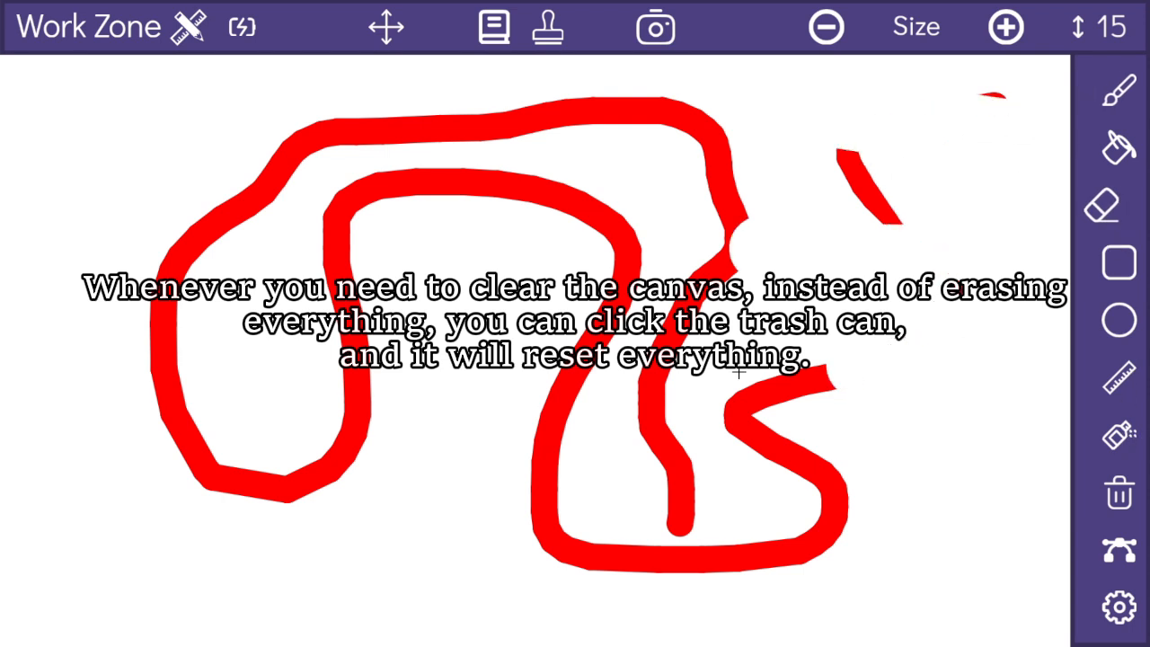
left_click(1130, 495)
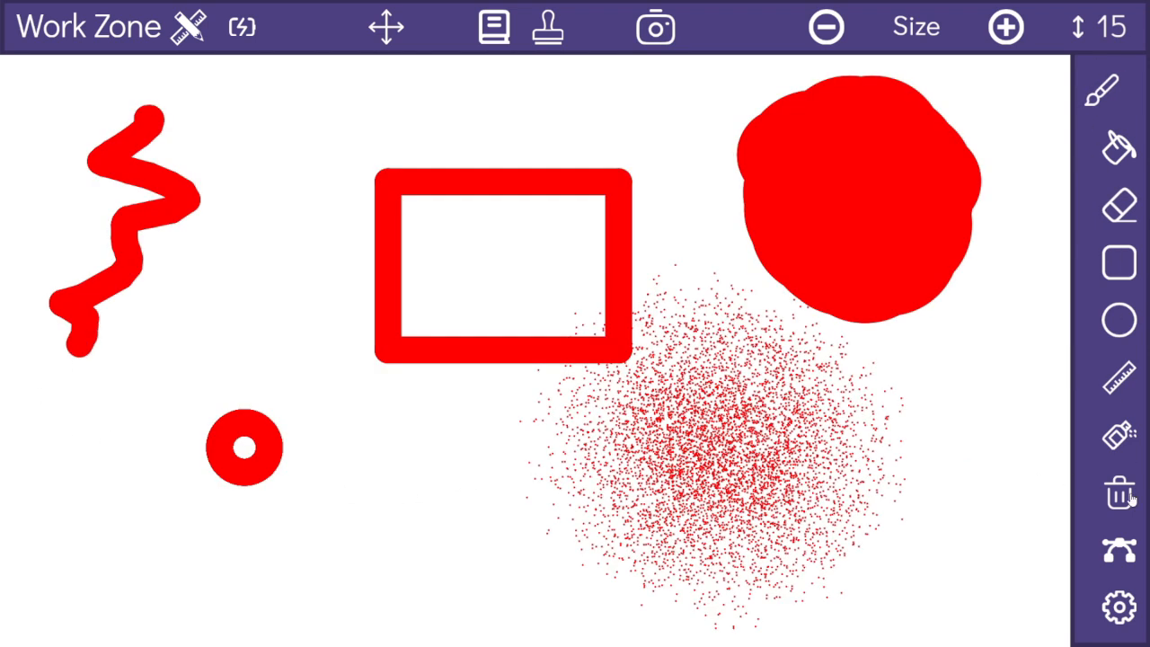
left_click(1130, 495)
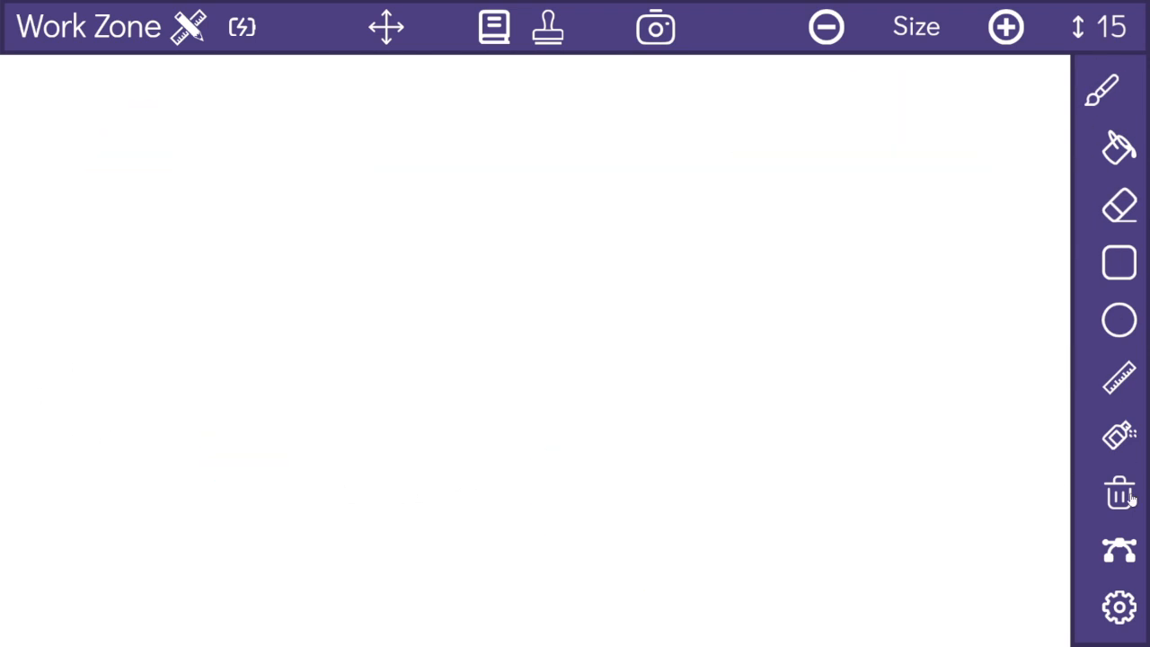
Step: Add 20 numbered connect-the-dots points to the canvas from the settings
left_click(1097, 612)
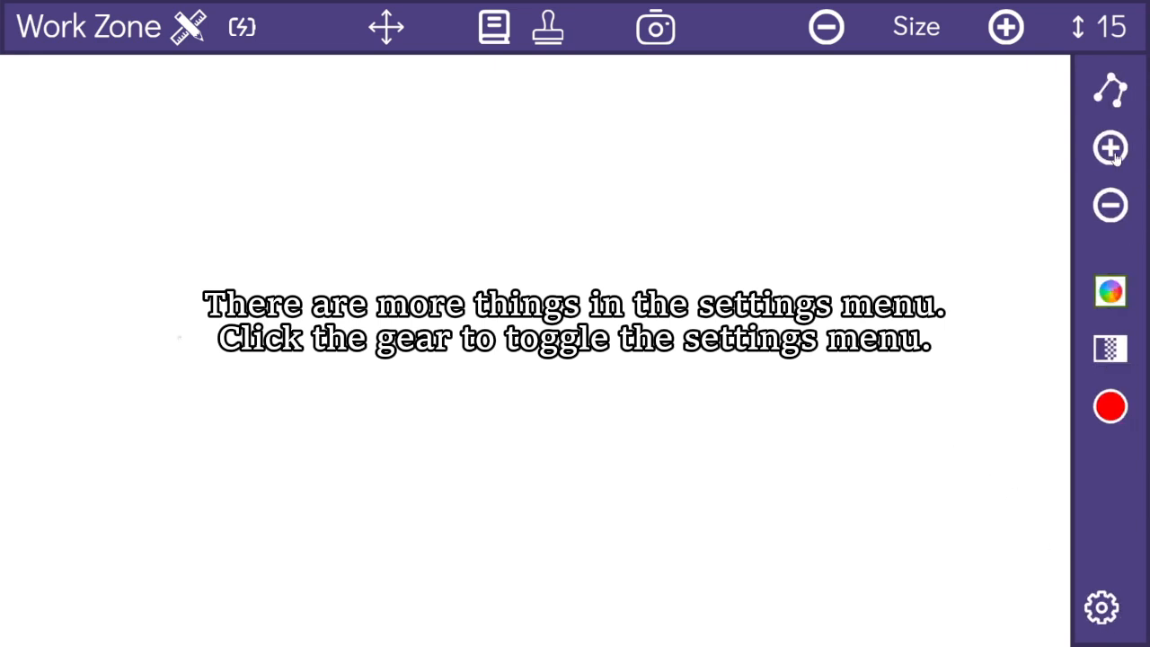
left_click(1110, 149)
left_click(1110, 148)
left_click(1110, 149)
left_click(1110, 148)
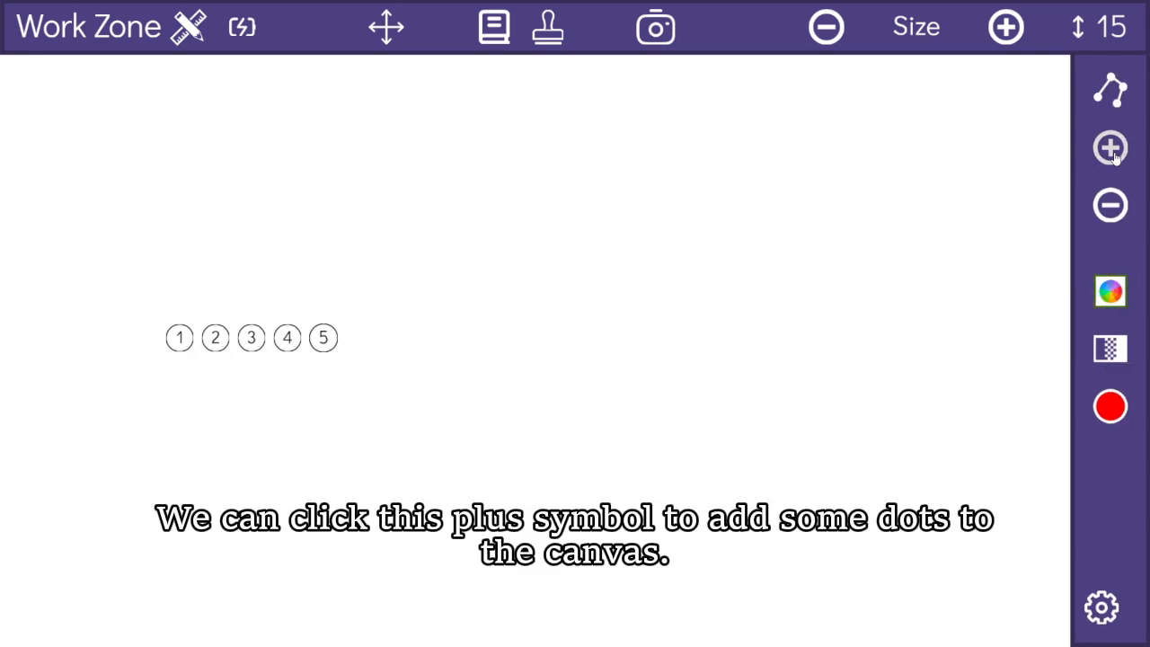
left_click(1110, 149)
left_click(1110, 149)
left_click(1110, 148)
left_click(1110, 149)
left_click(1110, 148)
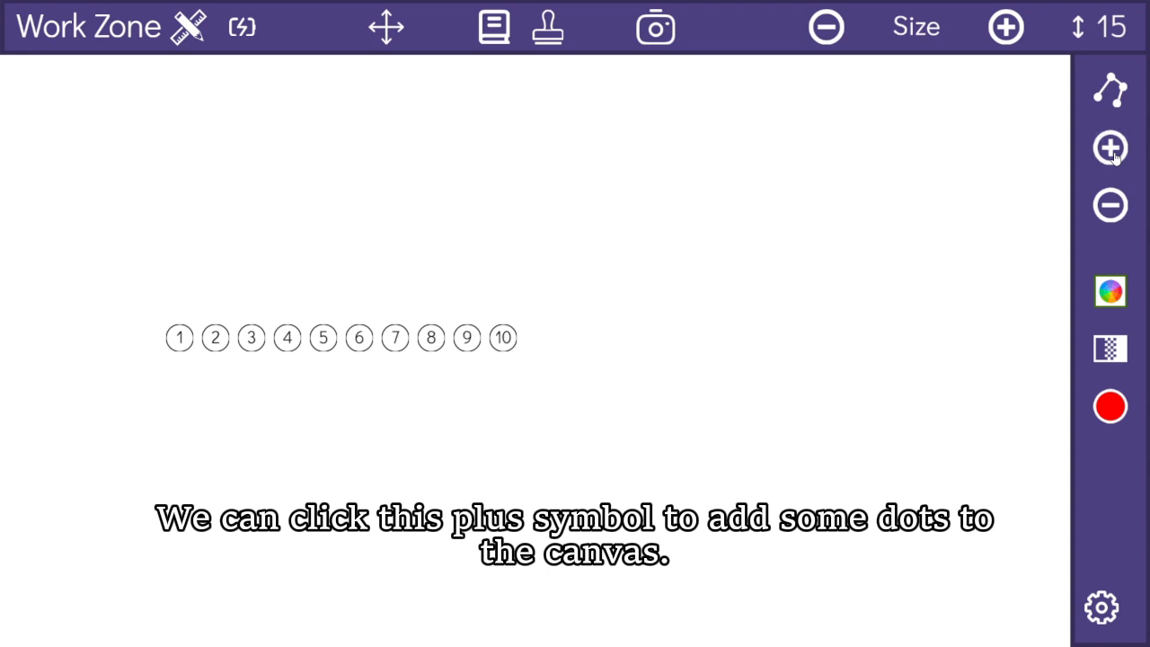
left_click(1110, 148)
left_click(1110, 148)
left_click(1111, 148)
left_click(1111, 148)
left_click(1111, 148)
left_click(1110, 148)
left_click(1111, 149)
left_click(1110, 148)
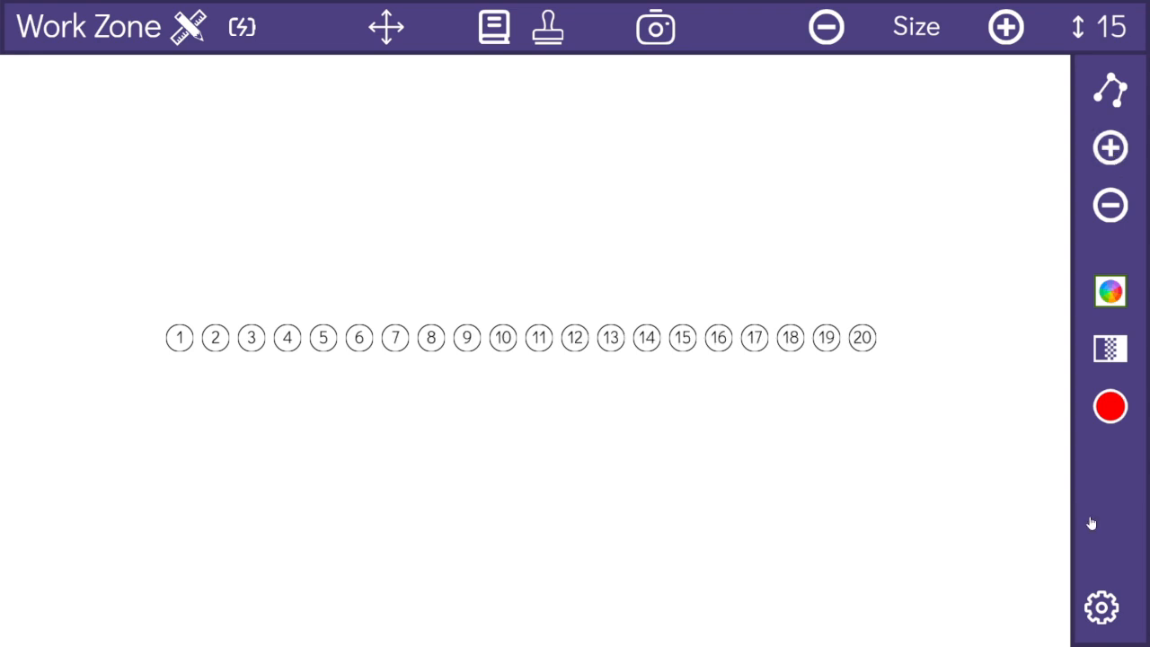
Step: Rearrange the numbered points, in order, into a wavy oval loop spread across the canvas
left_click(1095, 621)
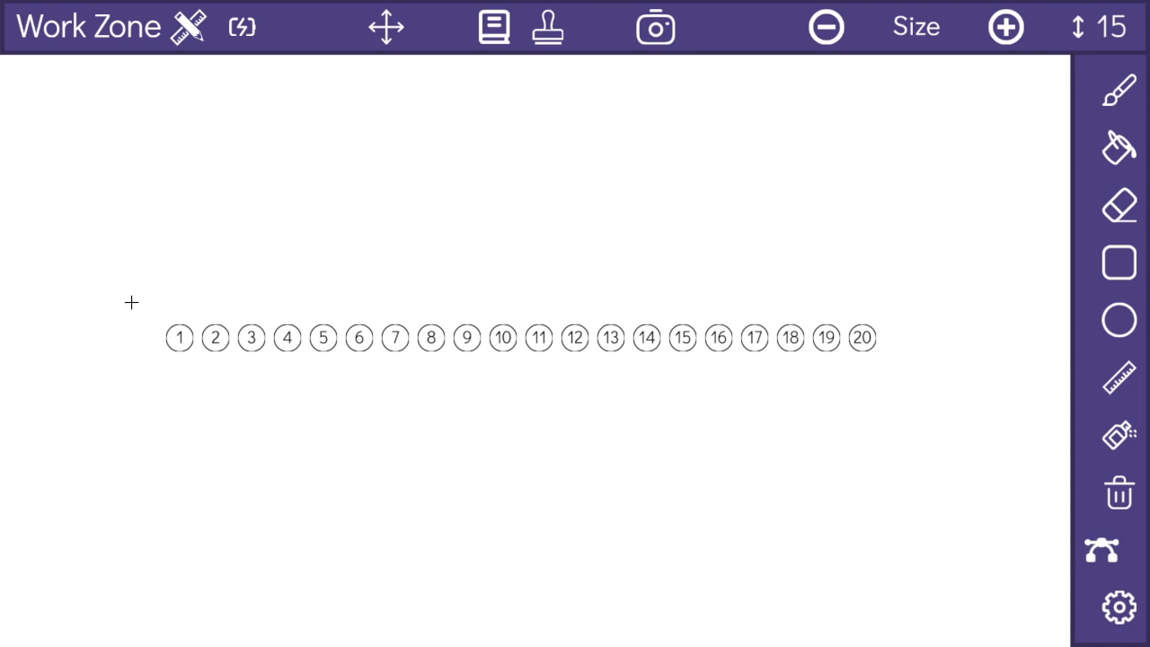
left_click_drag(180, 336, 156, 252)
left_click_drag(216, 337, 225, 288)
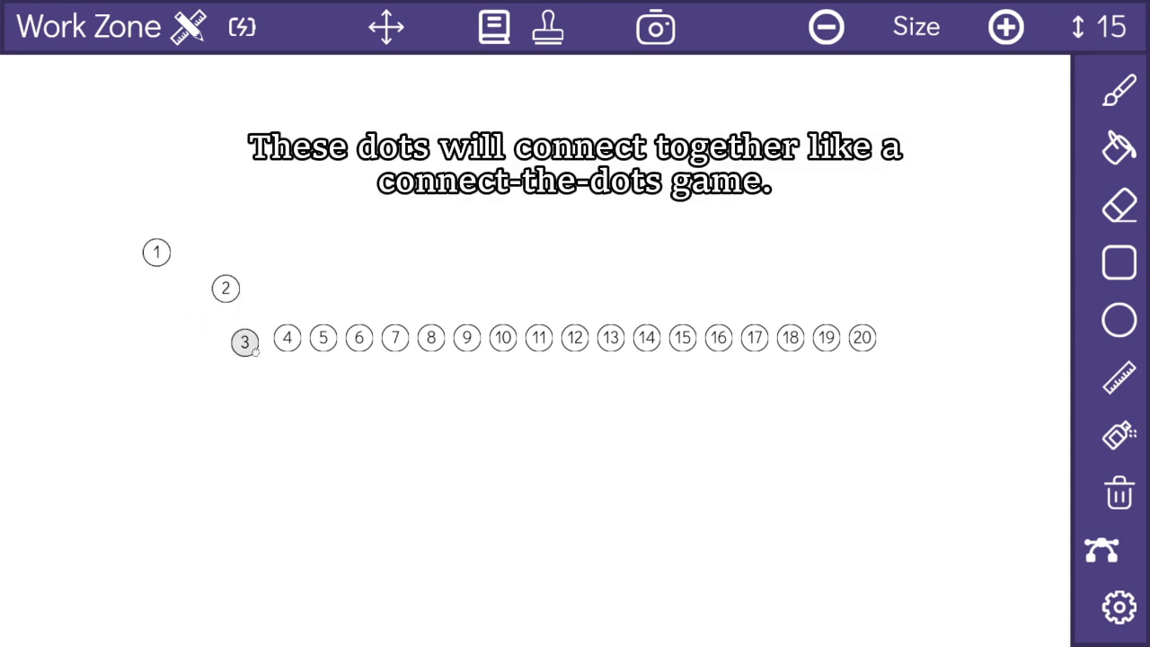
left_click_drag(252, 337, 340, 410)
left_click_drag(324, 337, 406, 397)
left_click_drag(359, 337, 482, 397)
left_click_drag(392, 347, 560, 370)
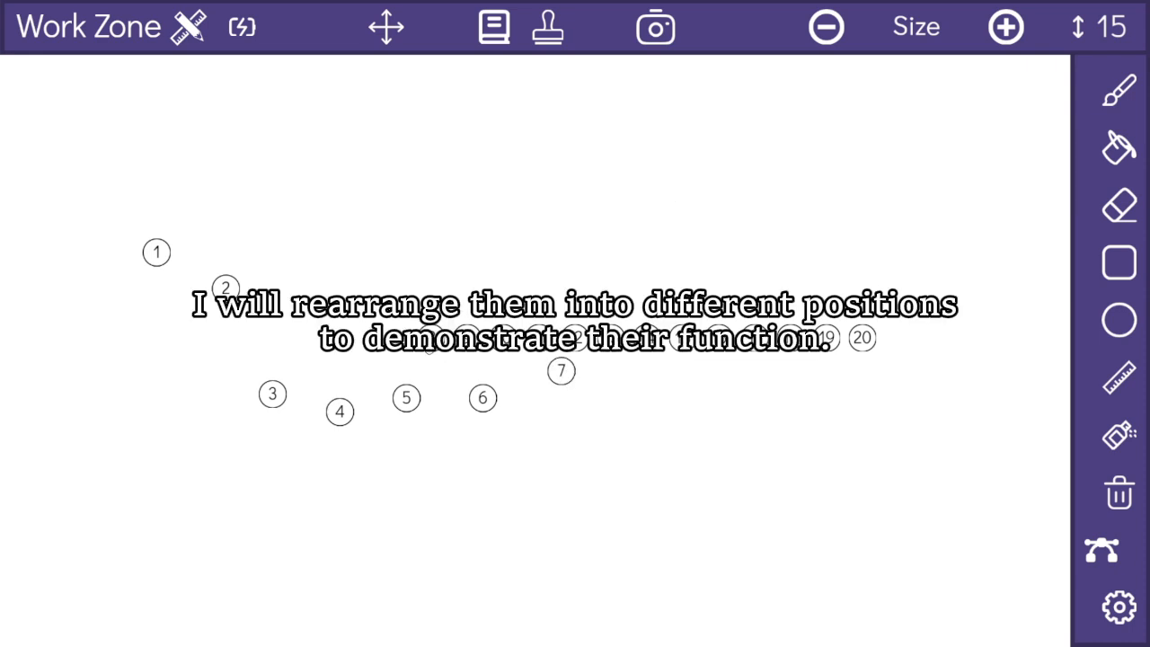
left_click_drag(432, 337, 640, 402)
left_click_drag(467, 337, 716, 425)
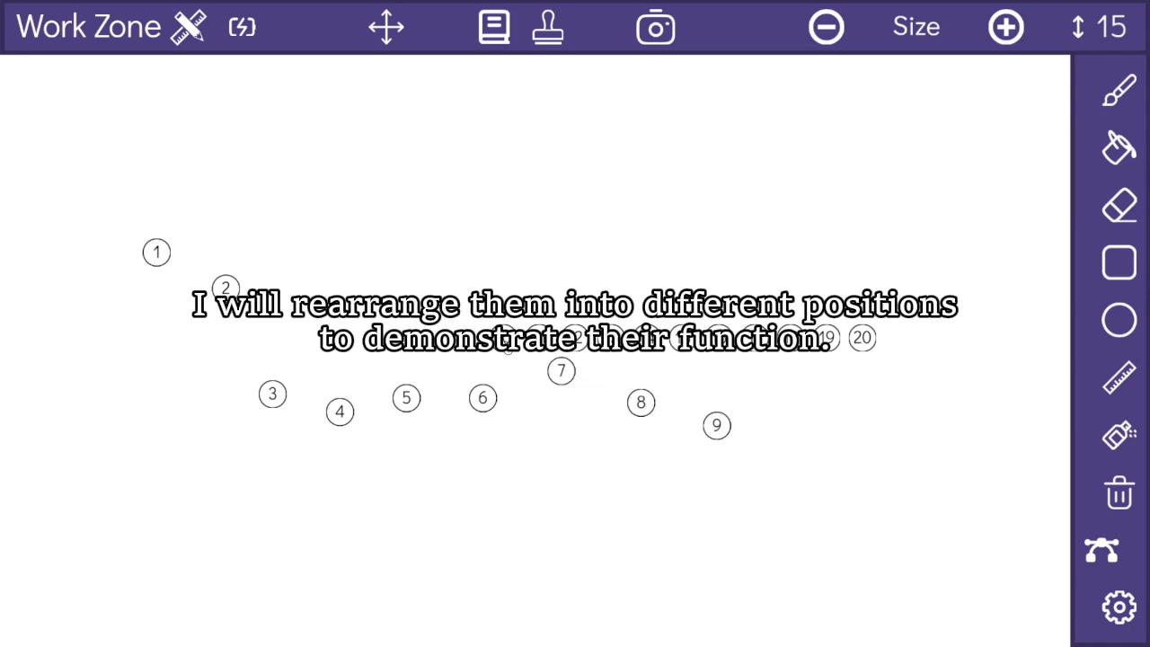
left_click_drag(503, 336, 783, 377)
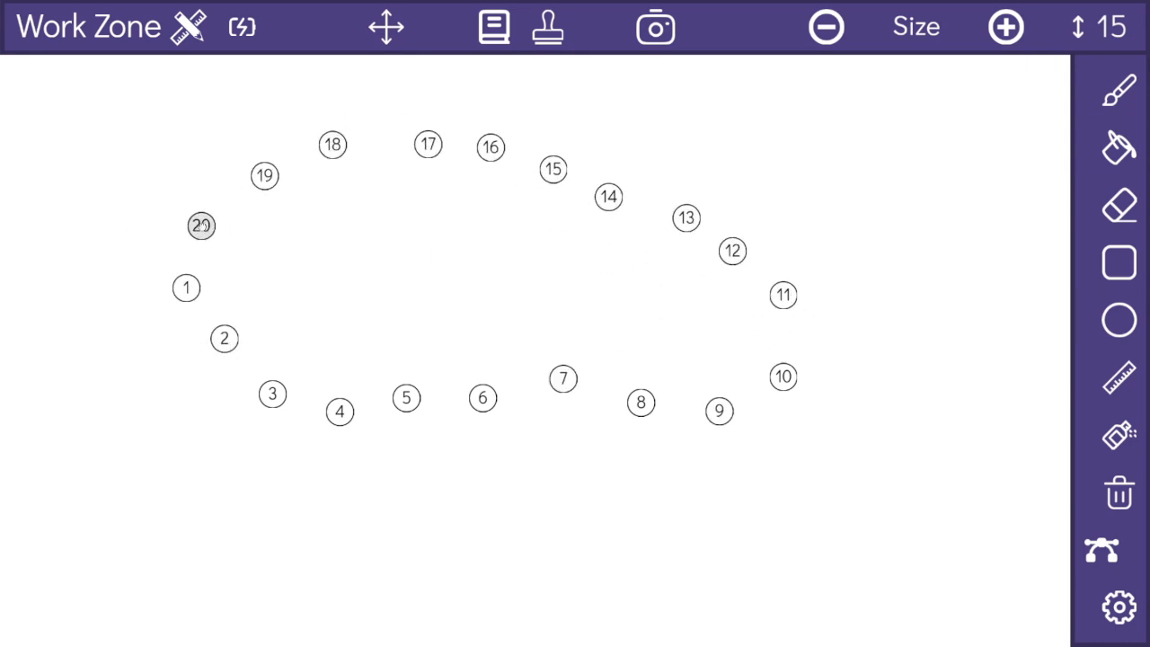
Step: Connect the numbered points with a size 15 red line and paint over the gap between points 20 and 1
left_click(1102, 549)
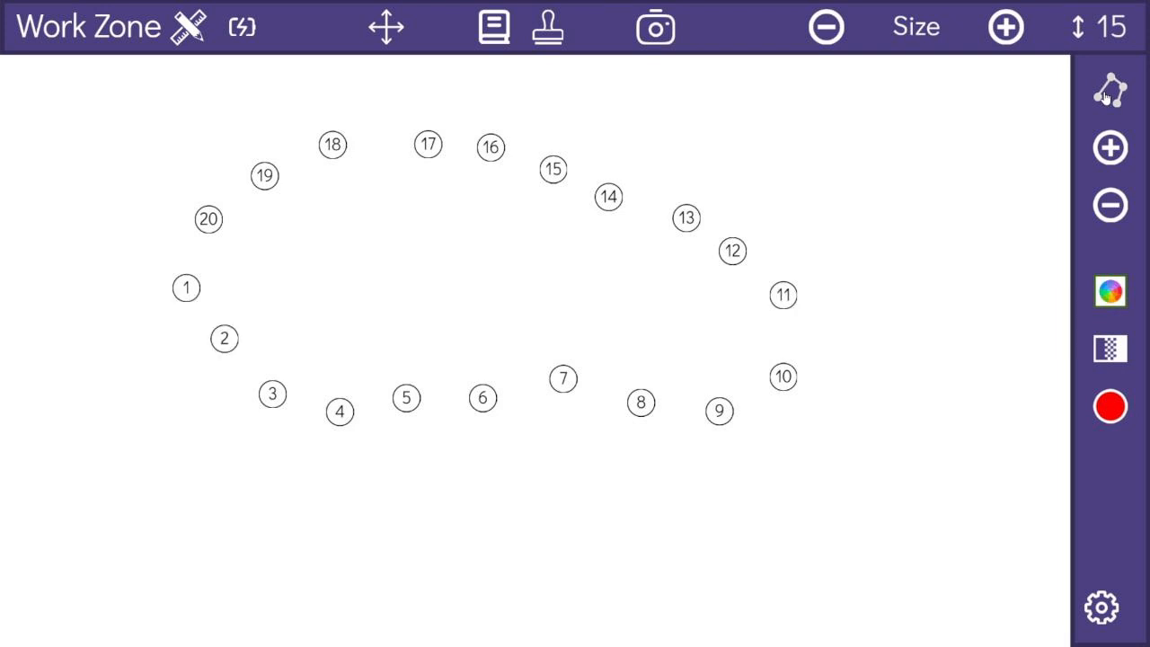
left_click(1105, 98)
left_click(1101, 608)
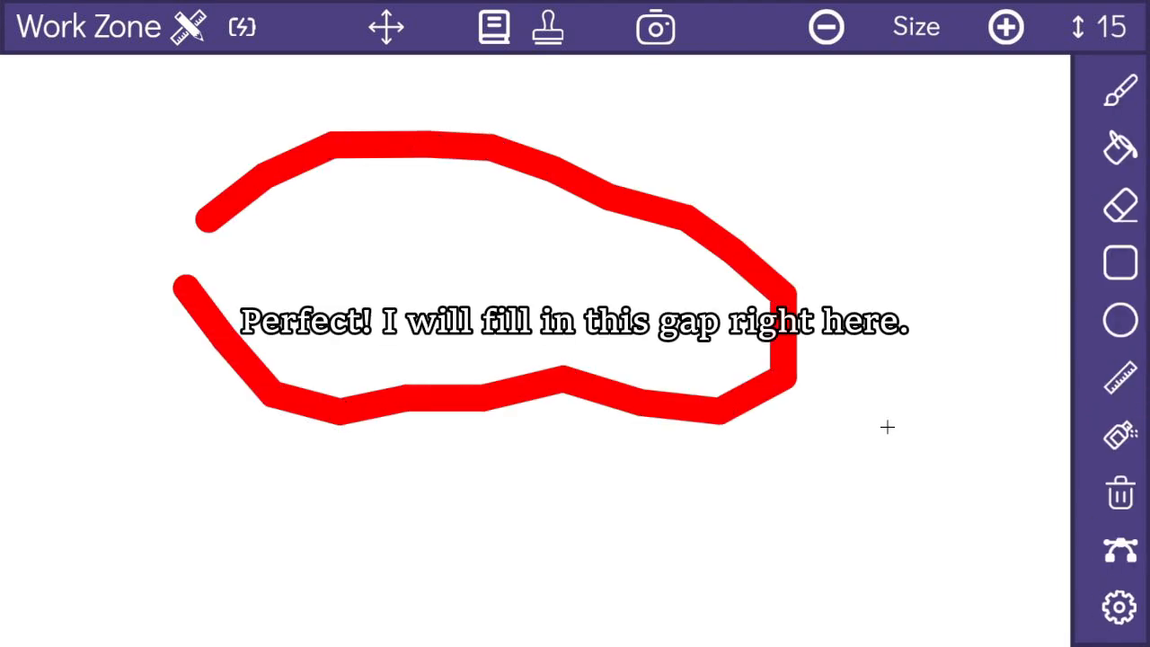
left_click(1114, 103)
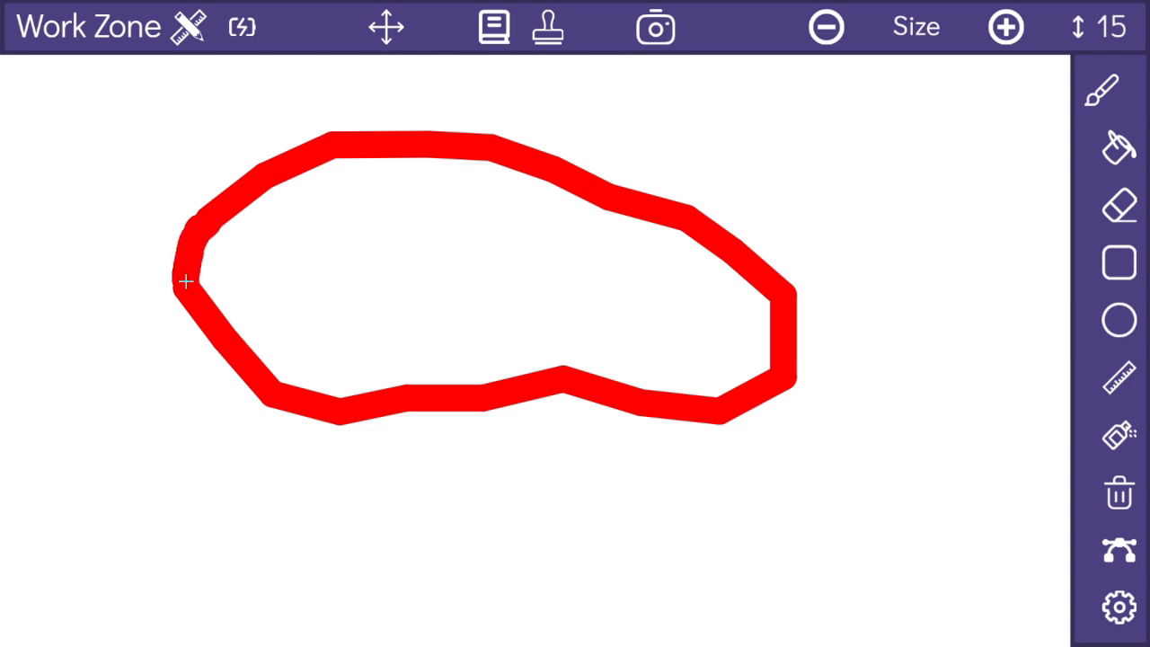
left_click_drag(791, 409, 1, 435)
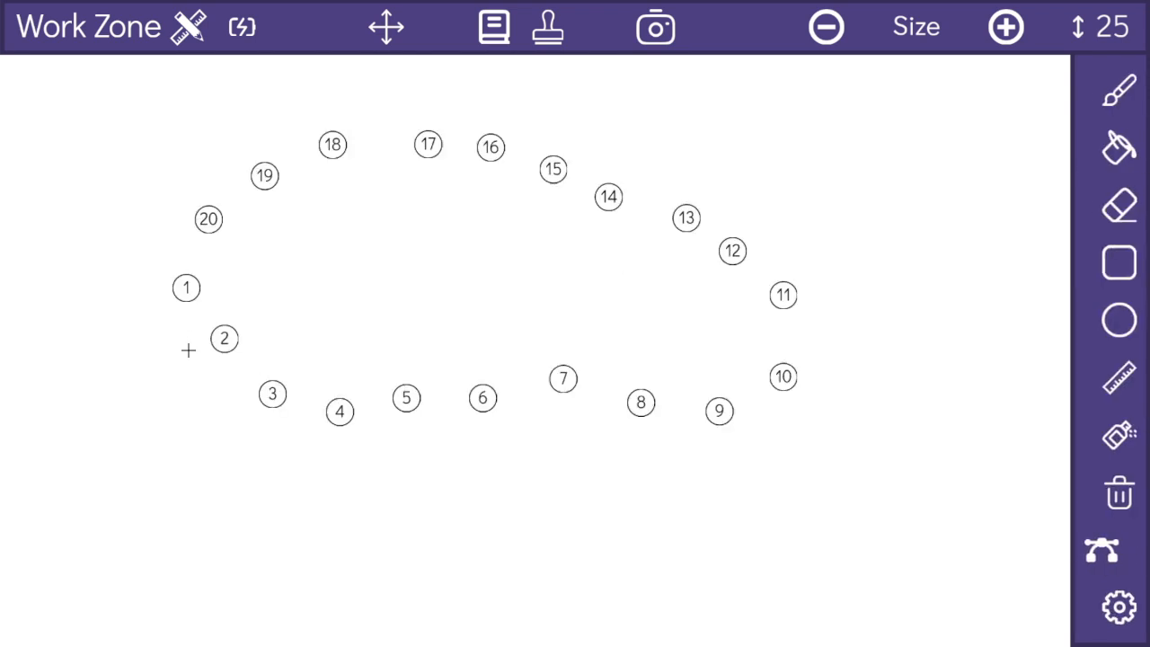
Step: Remove all connect-the-dots points in stages, starting from point 14 and ending with point 1
left_click(609, 207)
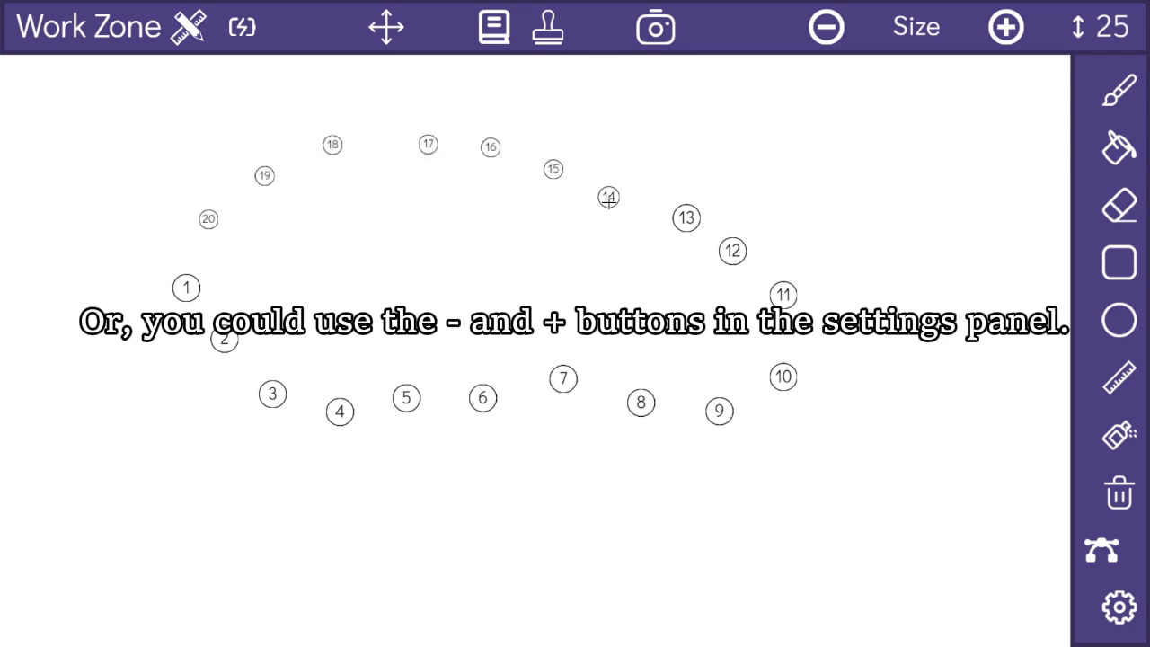
left_click(766, 375)
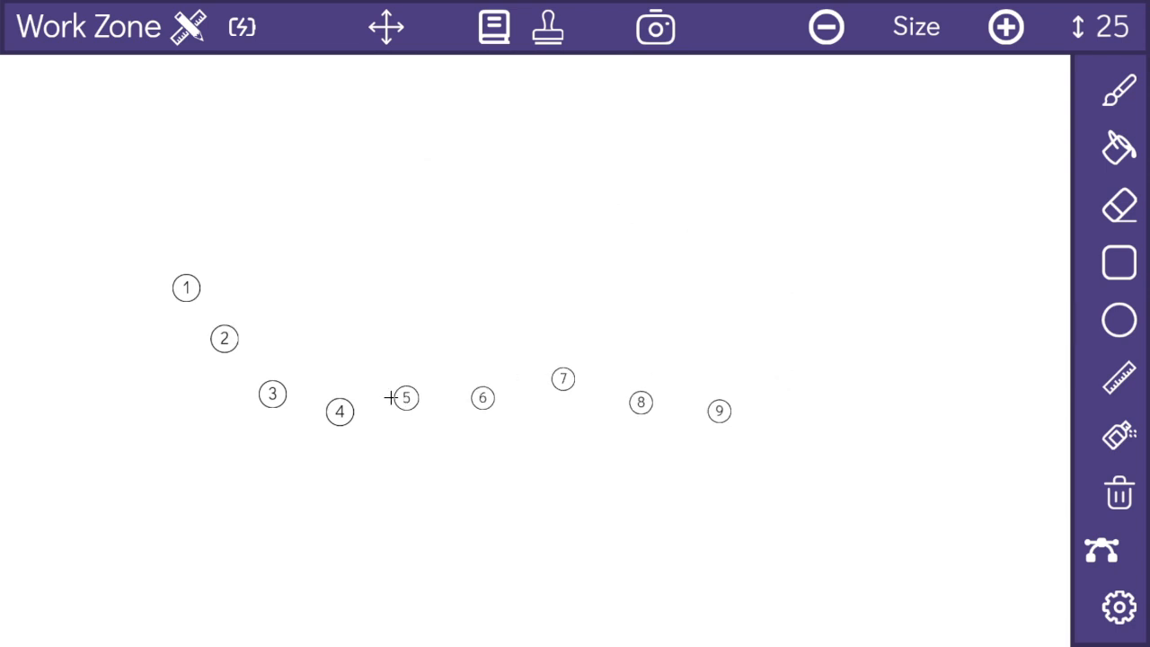
left_click(388, 398)
left_click(183, 287)
left_click(1101, 549)
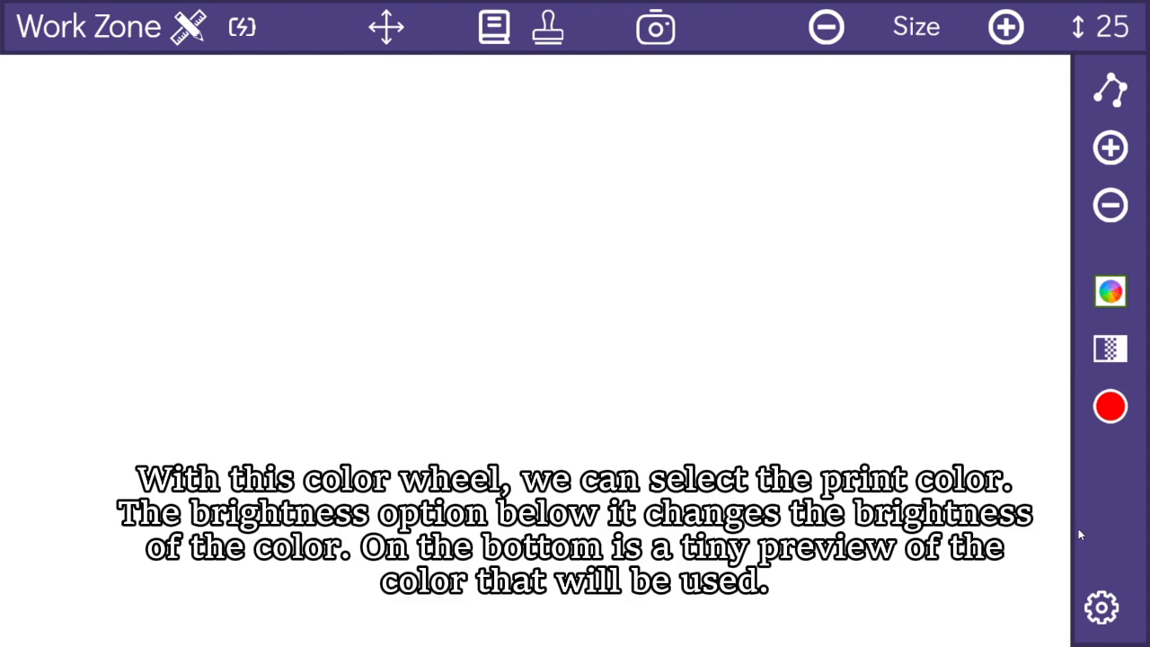
Step: Set the paint color to light blue and paint a zigzag stroke of size 25 on the canvas's right half
left_click(1104, 290)
left_click(1104, 289)
left_click(1104, 289)
left_click(1104, 289)
left_click(1104, 289)
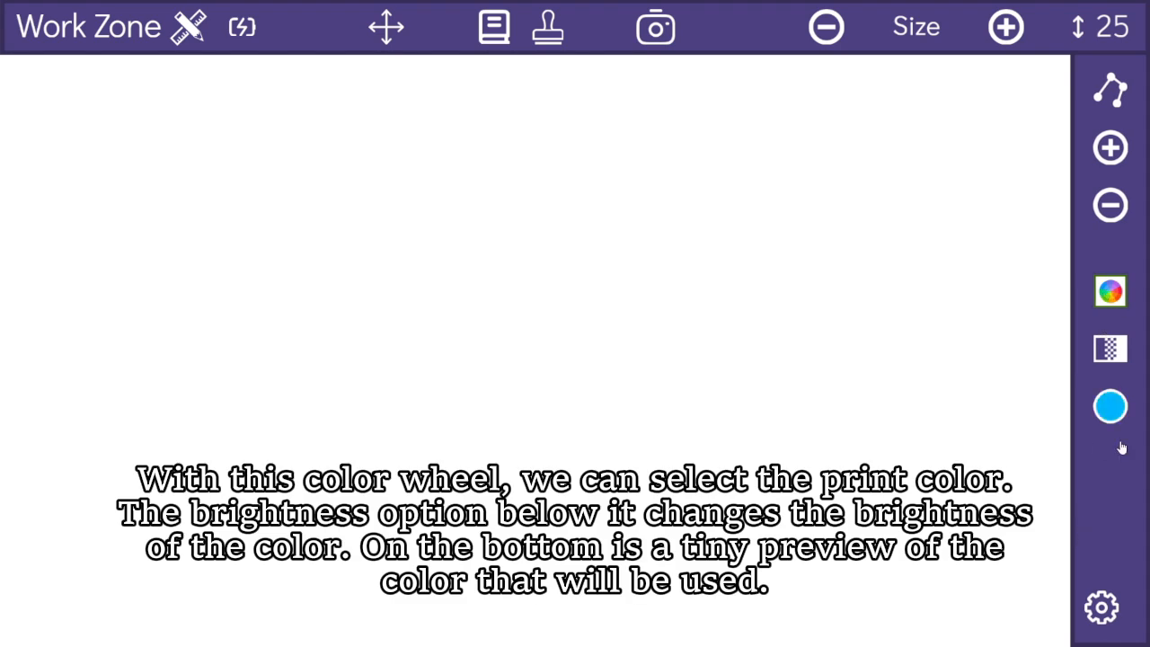
left_click(1123, 544)
mouse_move(964, 129)
left_mouse_down()
mouse_move(868, 278)
mouse_move(665, 444)
left_mouse_up()
Step: Change the paint color to pink and paint a second zigzag stroke on the canvas's left half
left_click(1119, 550)
left_click(1112, 287)
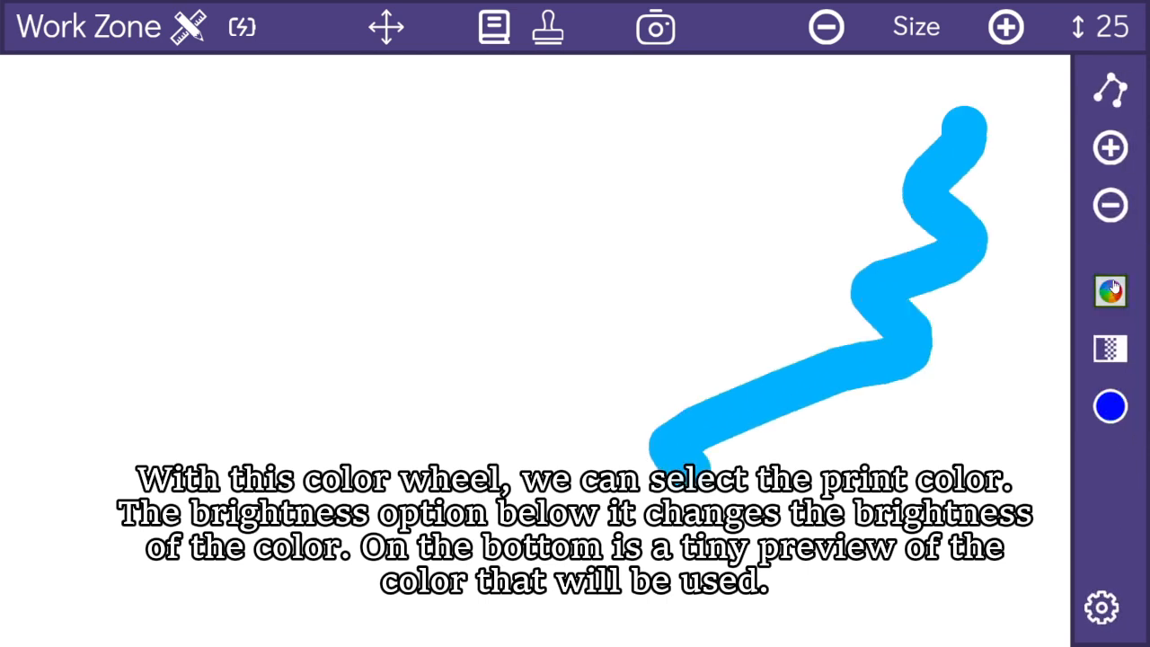
left_click(1112, 287)
left_click(1103, 600)
mouse_move(401, 129)
left_mouse_down()
mouse_move(363, 184)
mouse_move(269, 449)
mouse_move(270, 494)
left_mouse_up()
Step: Set the paint color to dark blue and select the paintbrush
left_click(1114, 611)
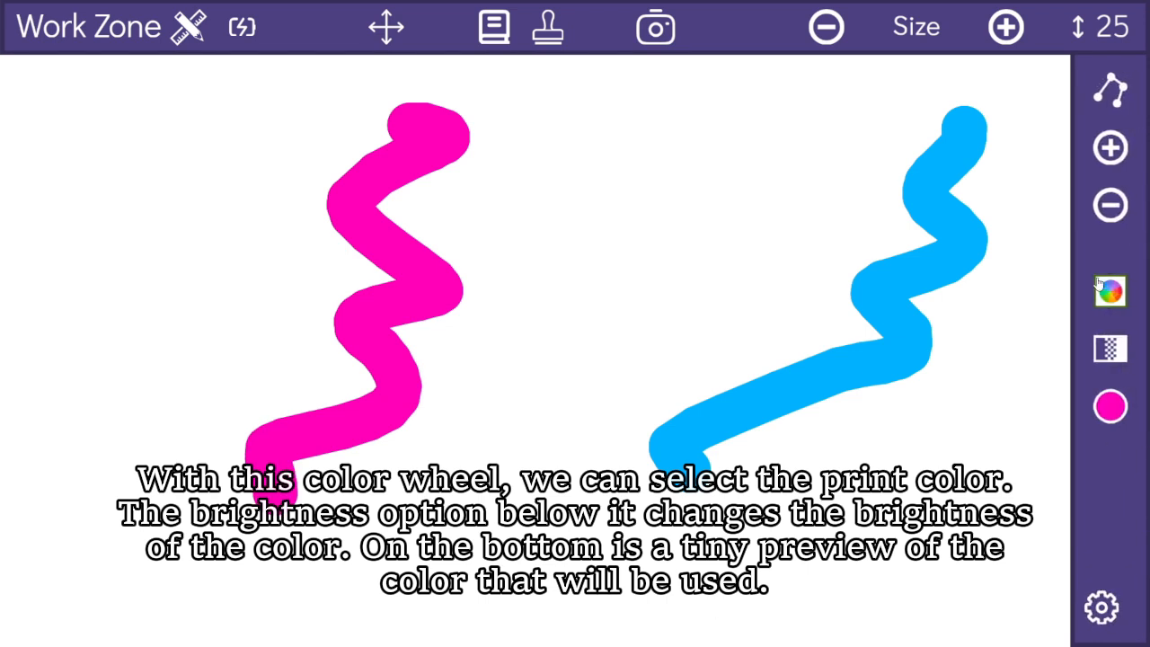
left_click(1107, 293)
left_click(1106, 293)
left_click(1106, 293)
left_click(1105, 297)
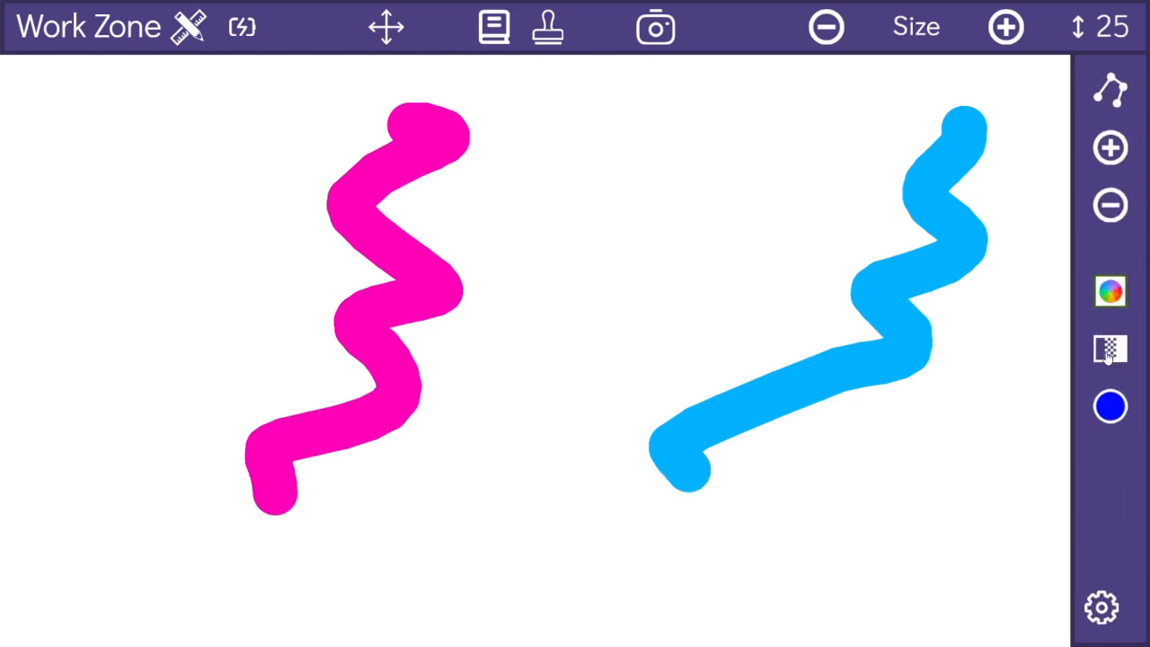
left_click(1110, 600)
left_click(1123, 101)
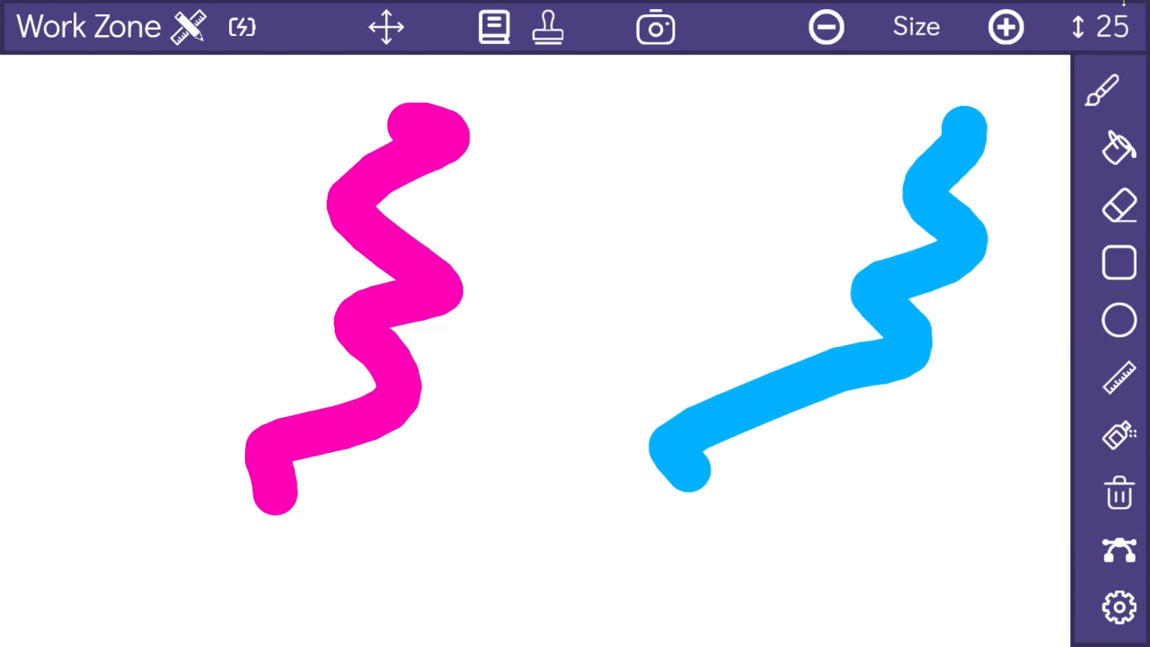
Step: Raise the brush size to 32, reduce it to 10, and remove the painted strokes from the canvas
left_click_drag(1121, 29, 1123, 0)
left_click_drag(482, 141, 687, 135)
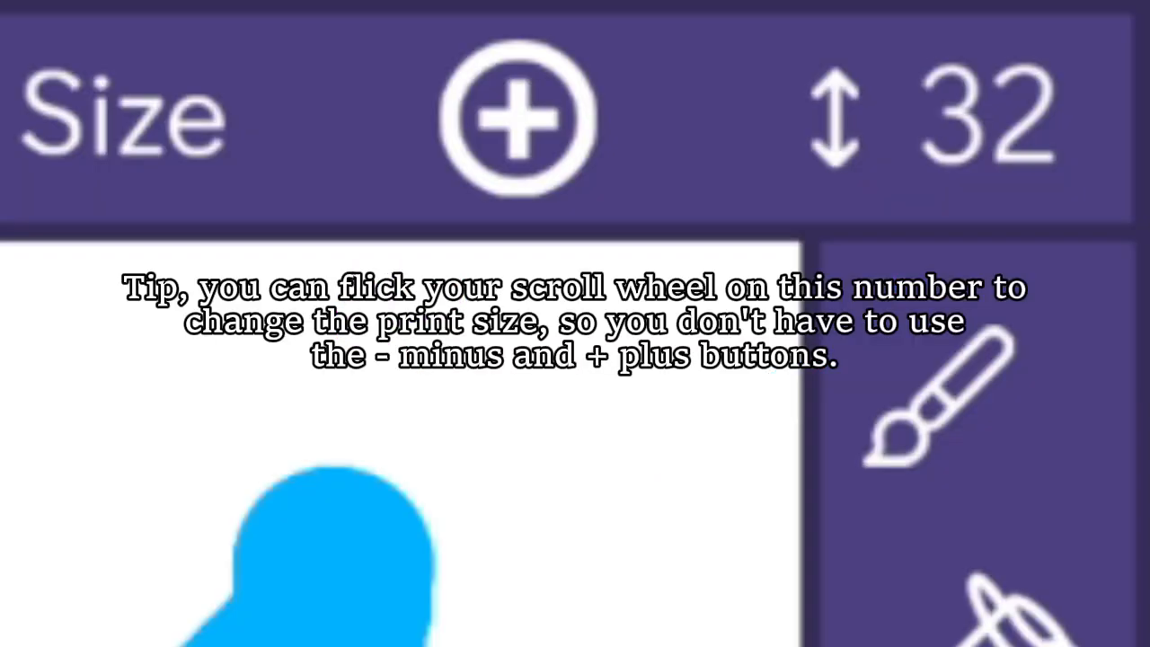
scroll(930, 184, "down", 19)
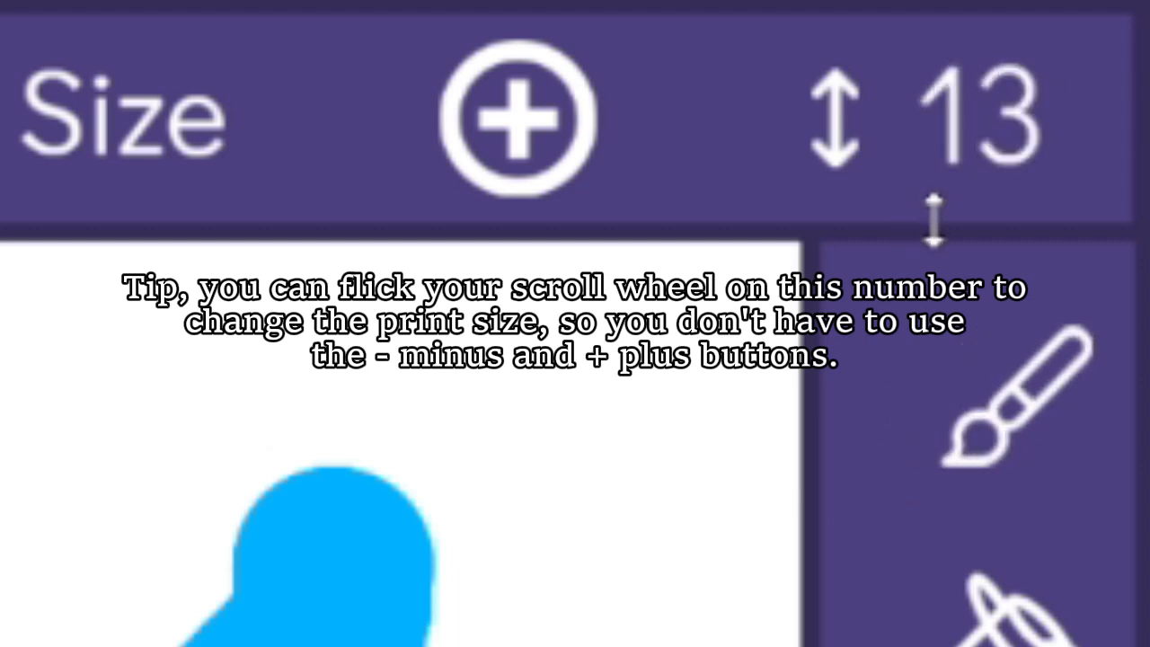
scroll(933, 219, "down", 3)
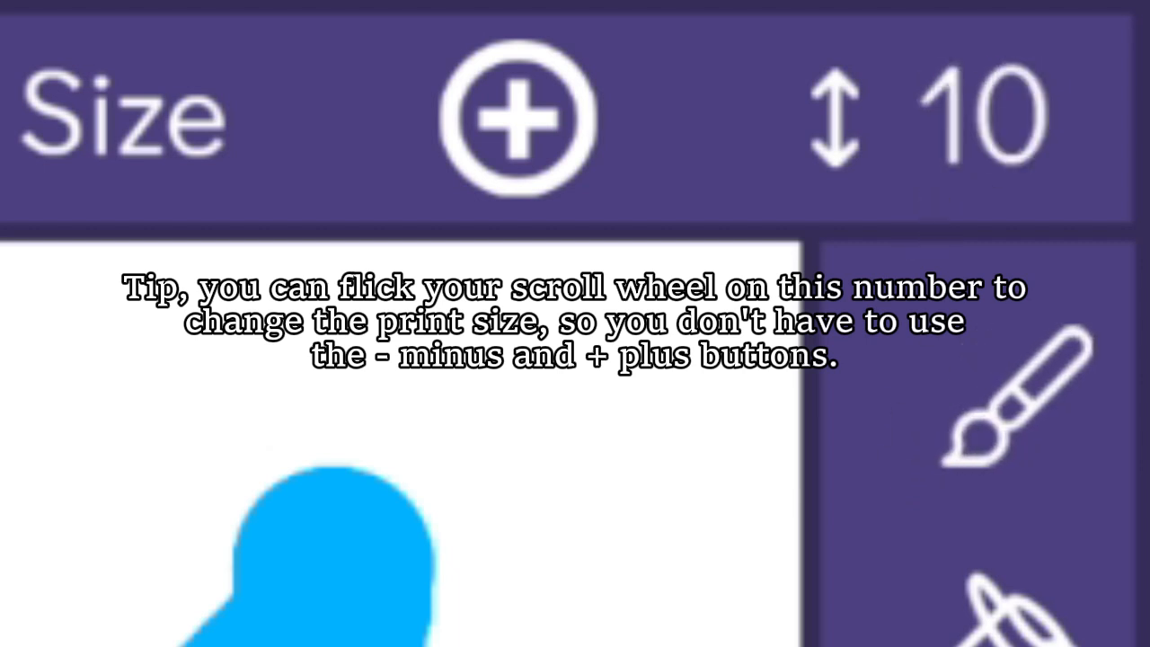
key("ctrl+z")
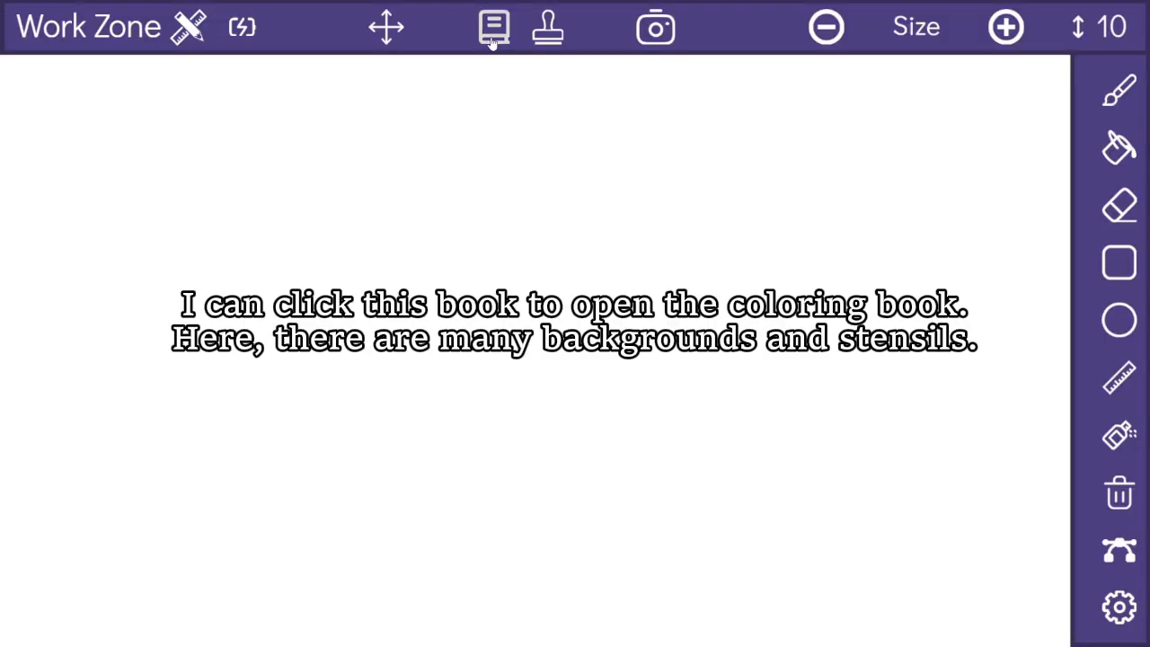
Step: Load the flower stencil from the coloring book onto the canvas and select the paintbrush
left_click(494, 29)
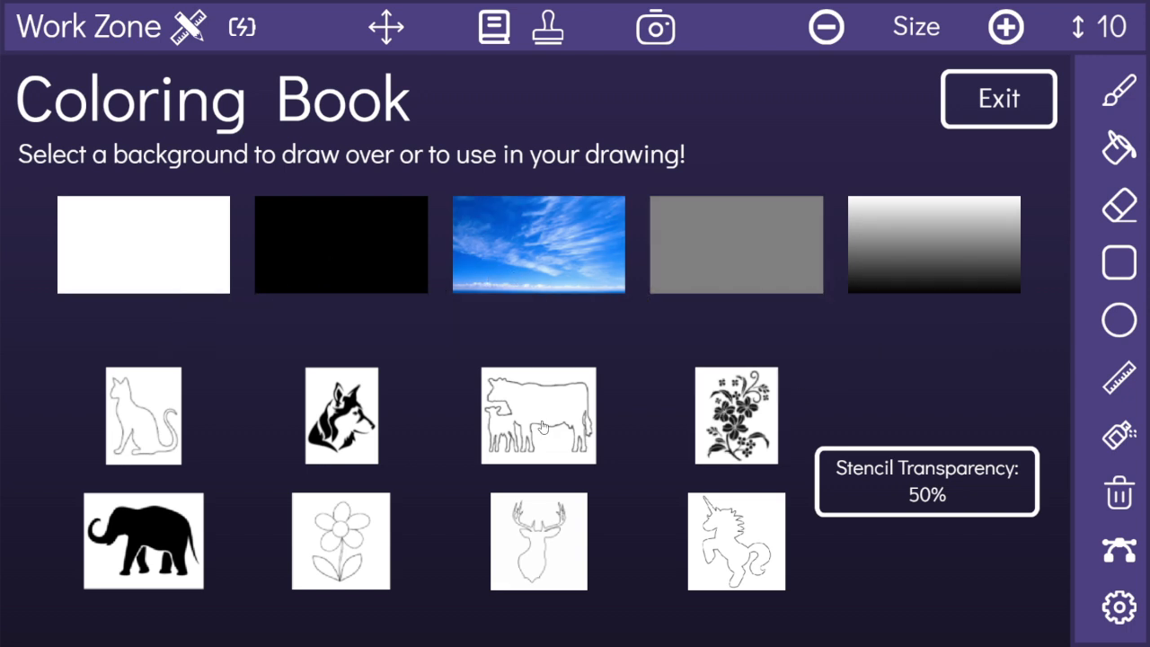
left_click(343, 545)
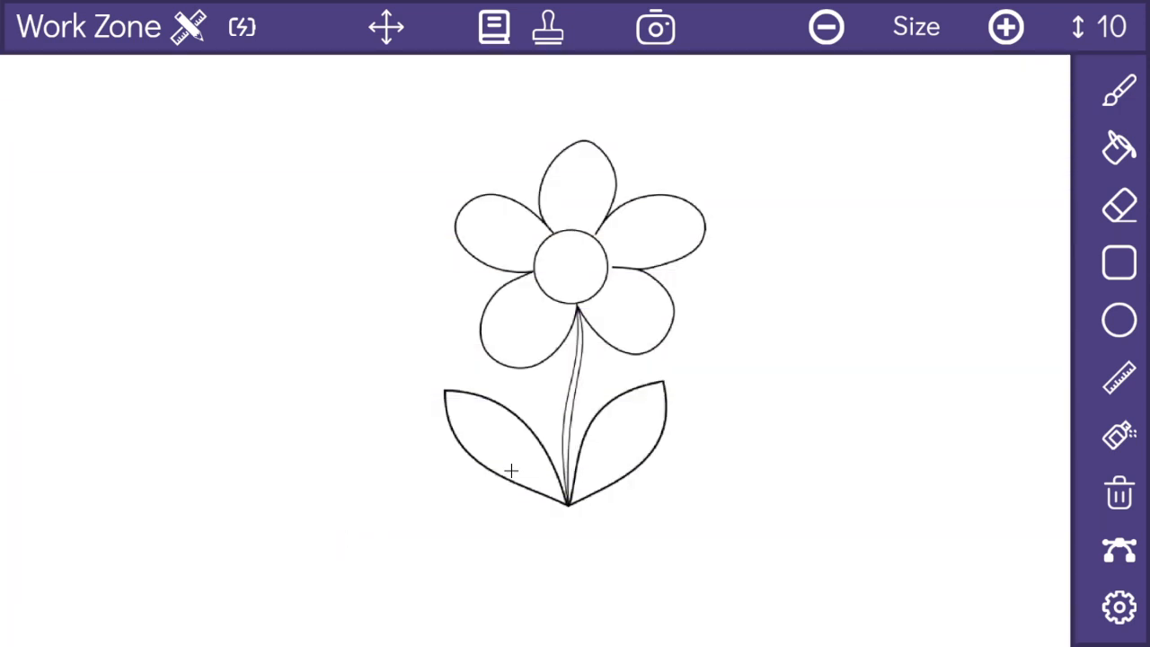
left_click(1122, 100)
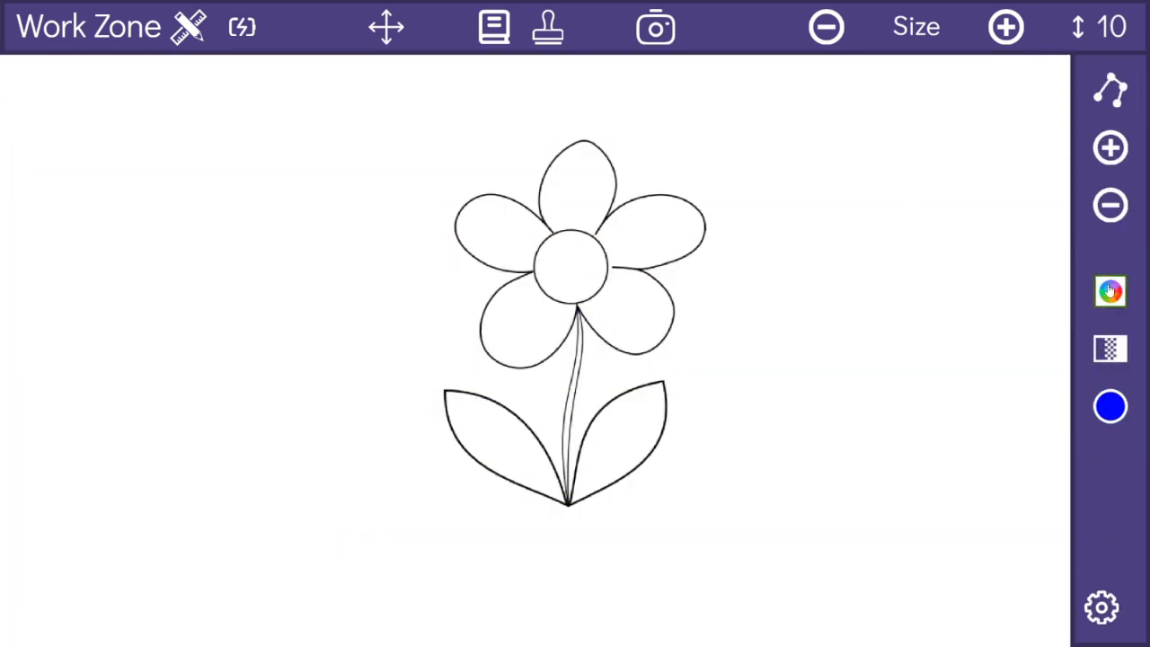
Step: Outline the flower's center with an orange circle and trace its petals in lime green at size 10
mouse_move(557, 235)
left_mouse_down()
mouse_move(595, 141)
mouse_move(692, 206)
mouse_move(665, 334)
mouse_move(499, 355)
mouse_move(485, 192)
mouse_move(600, 281)
left_mouse_up()
left_click(1106, 301)
left_click(1103, 607)
left_click(1118, 319)
left_click(1117, 90)
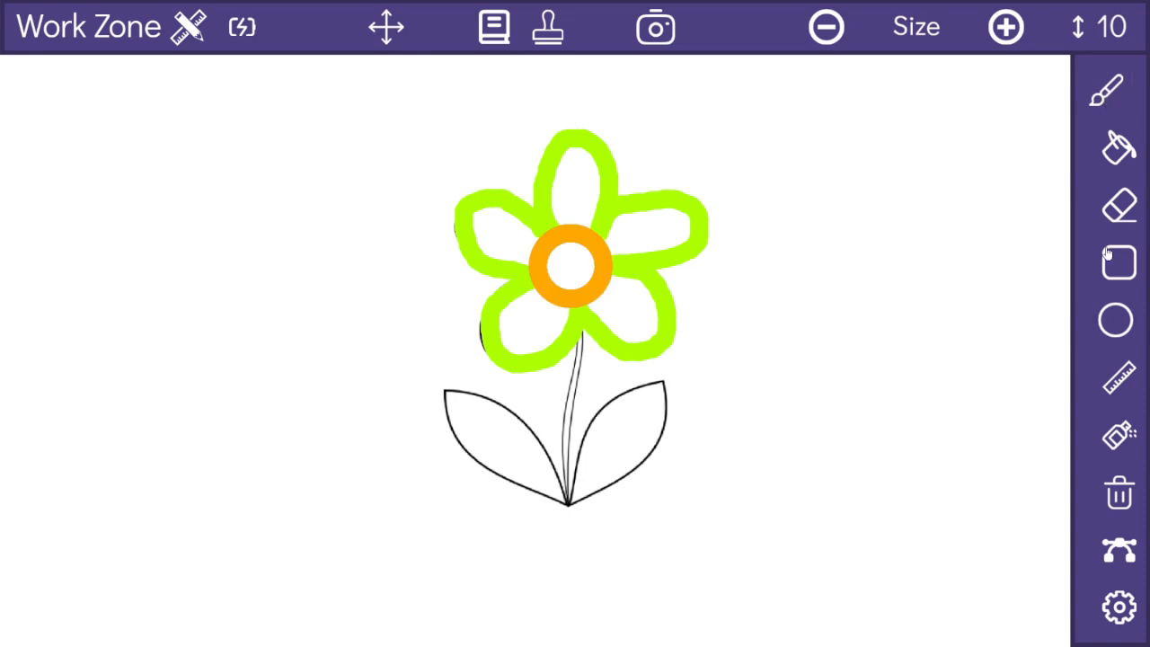
Step: Trace the flower's stem and leaves in turquoise and apply the blue sky background from the coloring book
left_click(1117, 607)
left_click(1109, 302)
left_click(1103, 607)
mouse_move(580, 333)
left_mouse_down()
mouse_move(569, 500)
mouse_move(445, 387)
mouse_move(569, 499)
left_mouse_up()
left_click(485, 38)
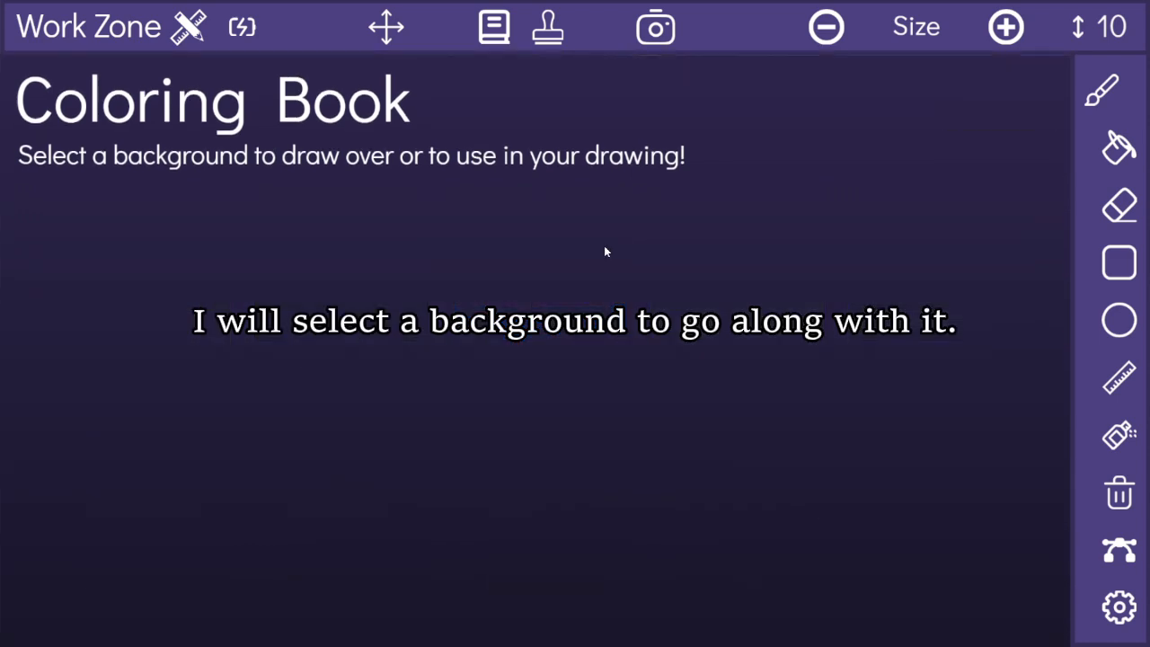
left_click(607, 253)
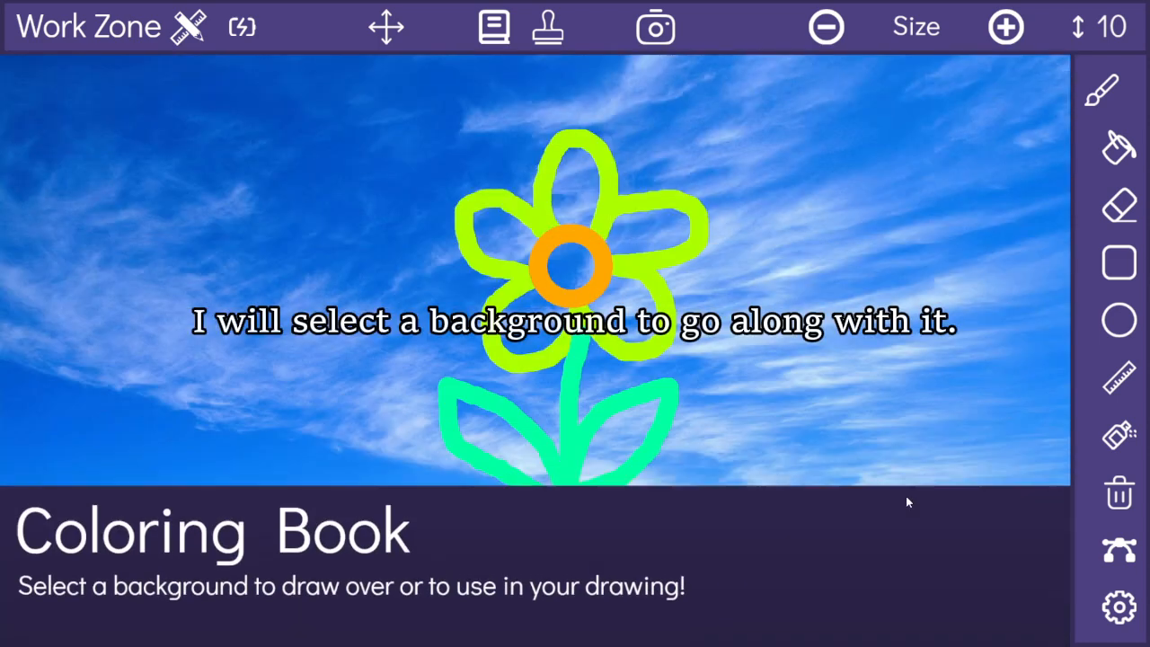
Step: Paint a darkened green hill below the flower across the full canvas width with the size 32 brush
left_click(1114, 609)
left_click(1109, 291)
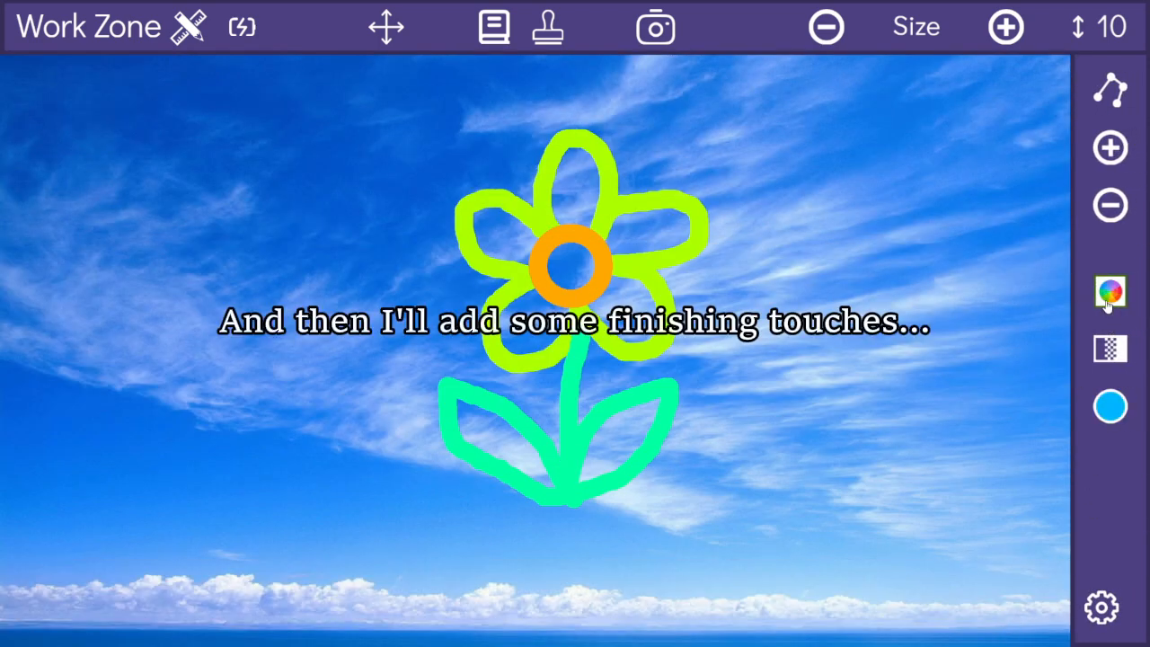
left_click(1110, 353)
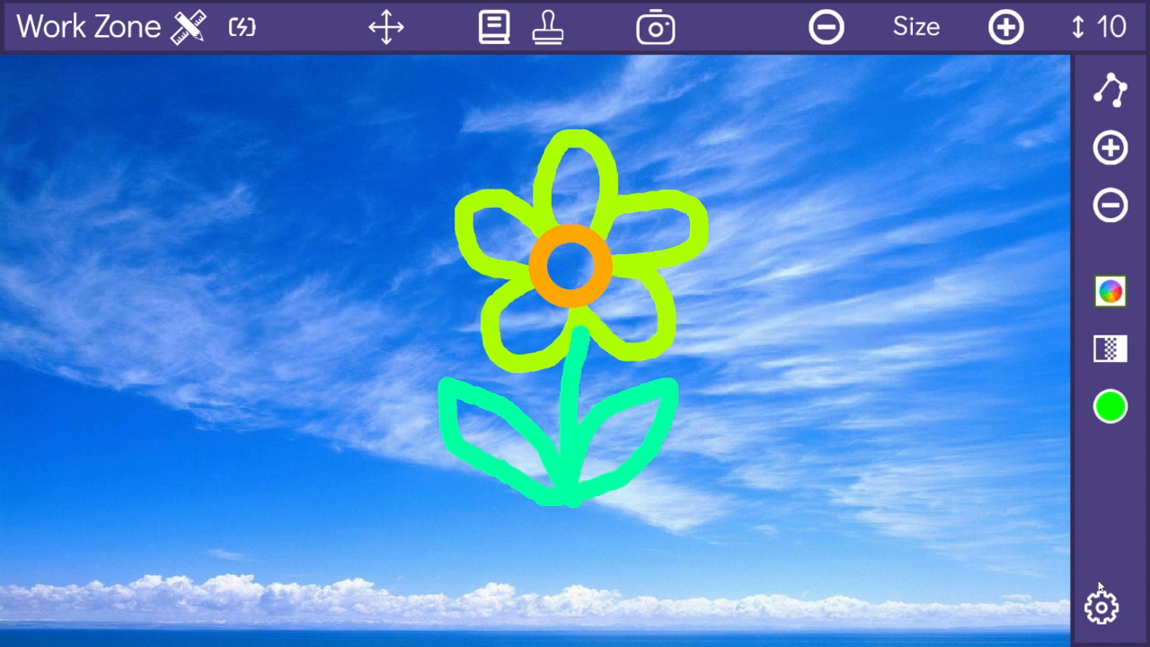
left_click(1105, 596)
left_click(1112, 91)
left_click(1006, 28)
mouse_move(997, 539)
left_mouse_down()
mouse_move(1018, 539)
mouse_move(794, 548)
mouse_move(1033, 601)
left_mouse_up()
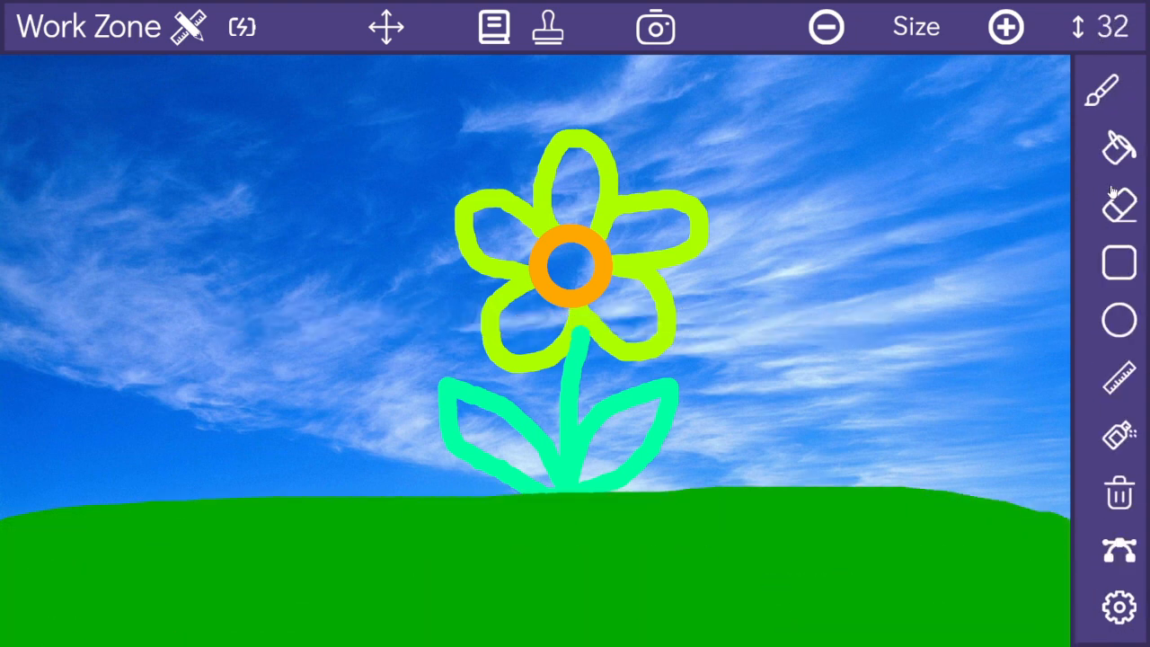
Step: Create two white clouds in the upper corners of the sky with the eraser, refining their edges at a smaller size
left_click(1112, 204)
left_click_drag(856, 86, 1033, 117)
mouse_move(126, 133)
left_mouse_down()
mouse_move(277, 112)
mouse_move(337, 119)
left_mouse_up()
left_click(827, 28)
mouse_move(788, 63)
left_mouse_down()
mouse_move(903, 167)
mouse_move(1069, 191)
left_mouse_up()
mouse_move(377, 56)
left_mouse_down()
mouse_move(398, 153)
mouse_move(144, 54)
left_mouse_up()
left_click(1131, 93)
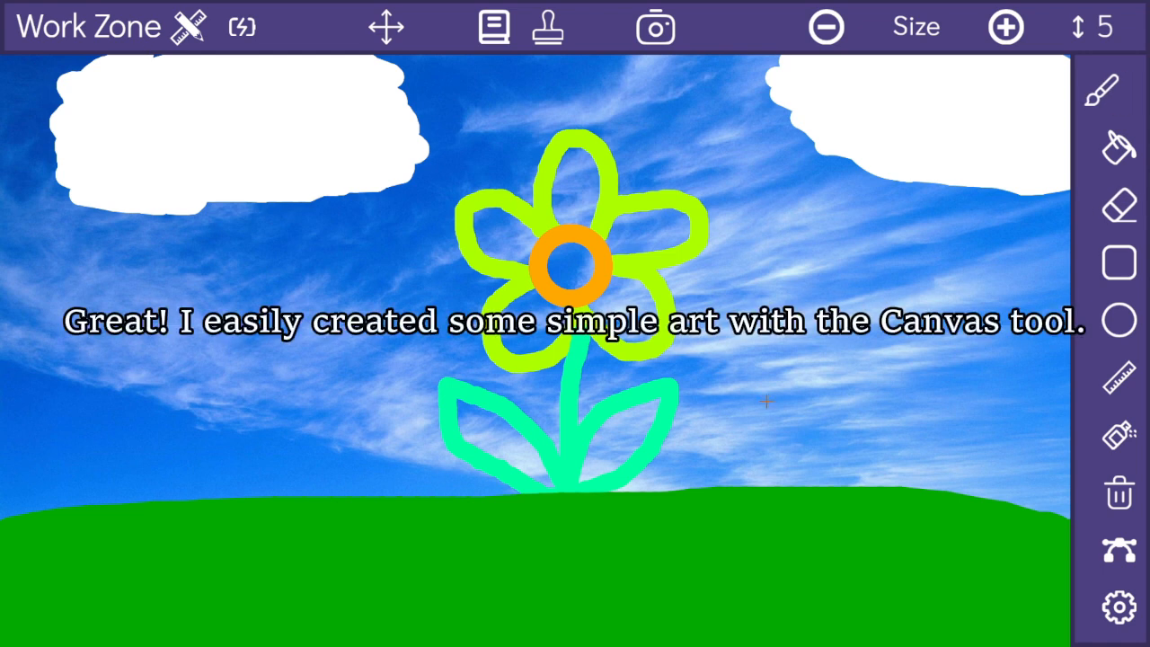
left_click(1119, 319)
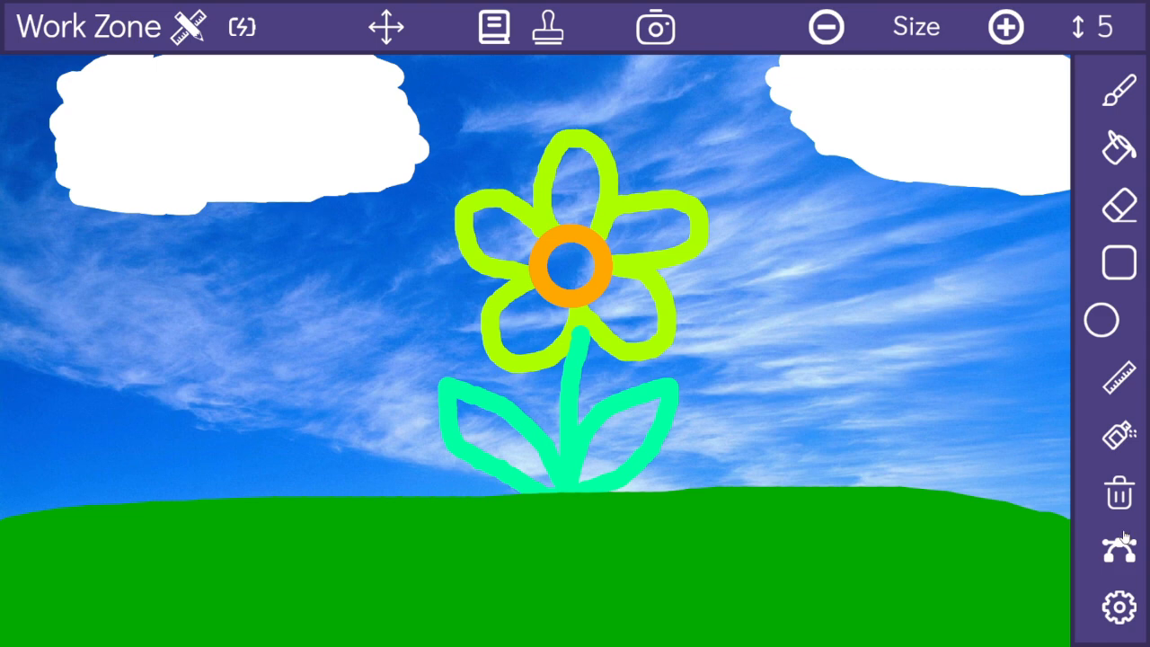
Step: Choose the thinking-face emoji stamp and set the stamp brightness to 100%
left_click(559, 34)
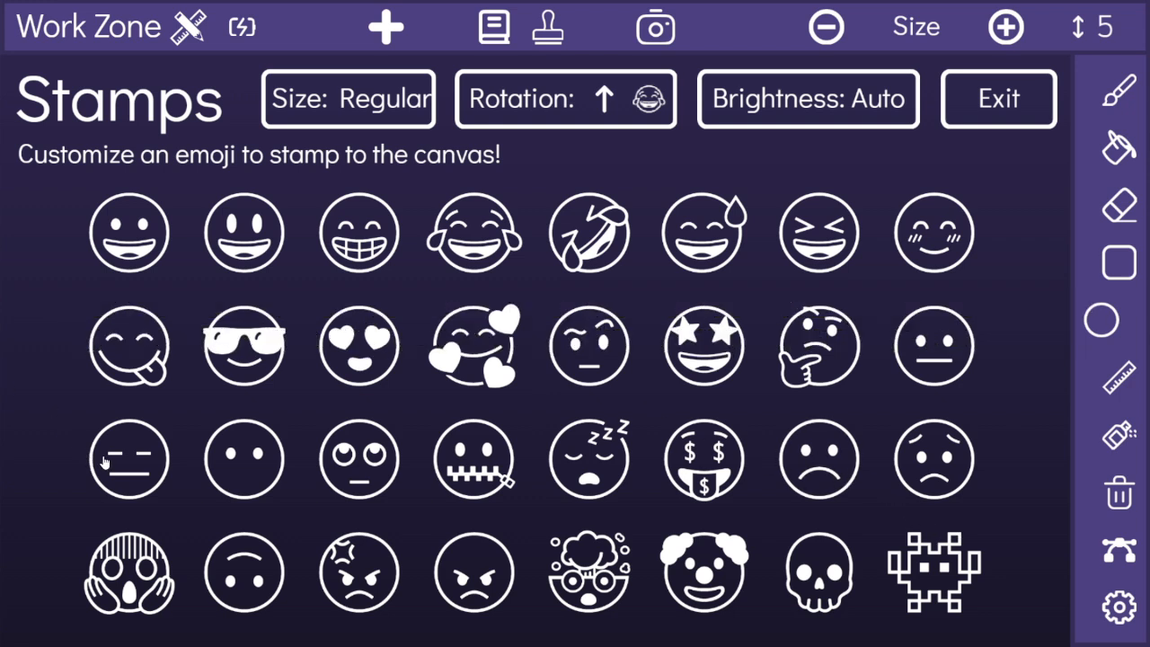
left_click(819, 347)
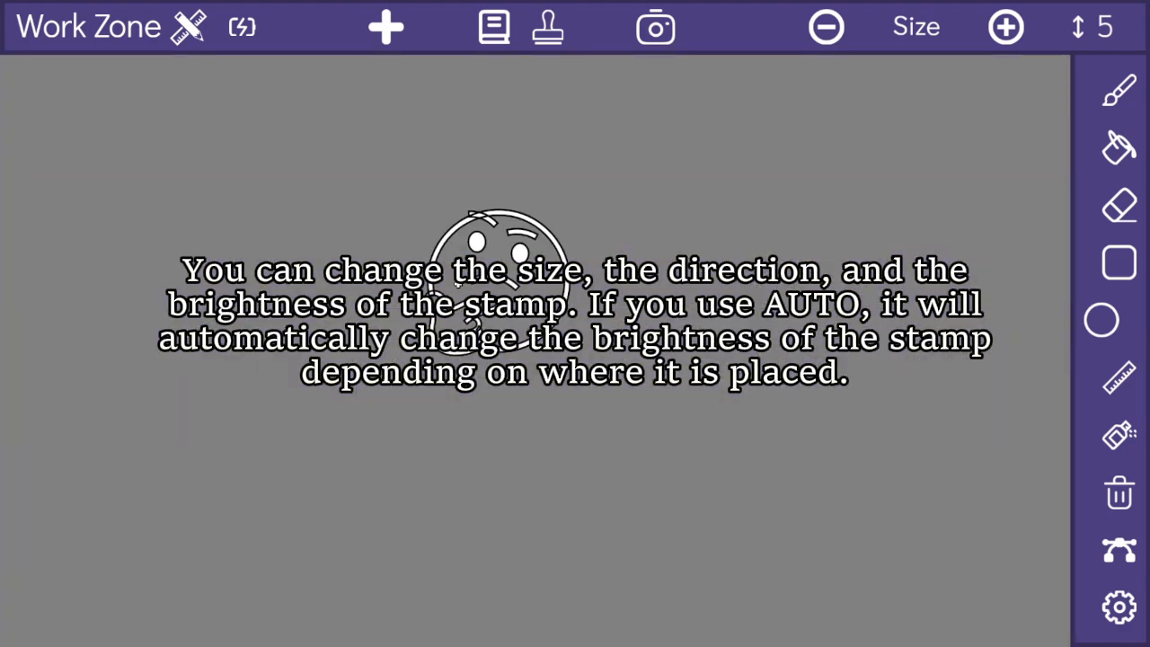
left_click(535, 42)
left_click(755, 109)
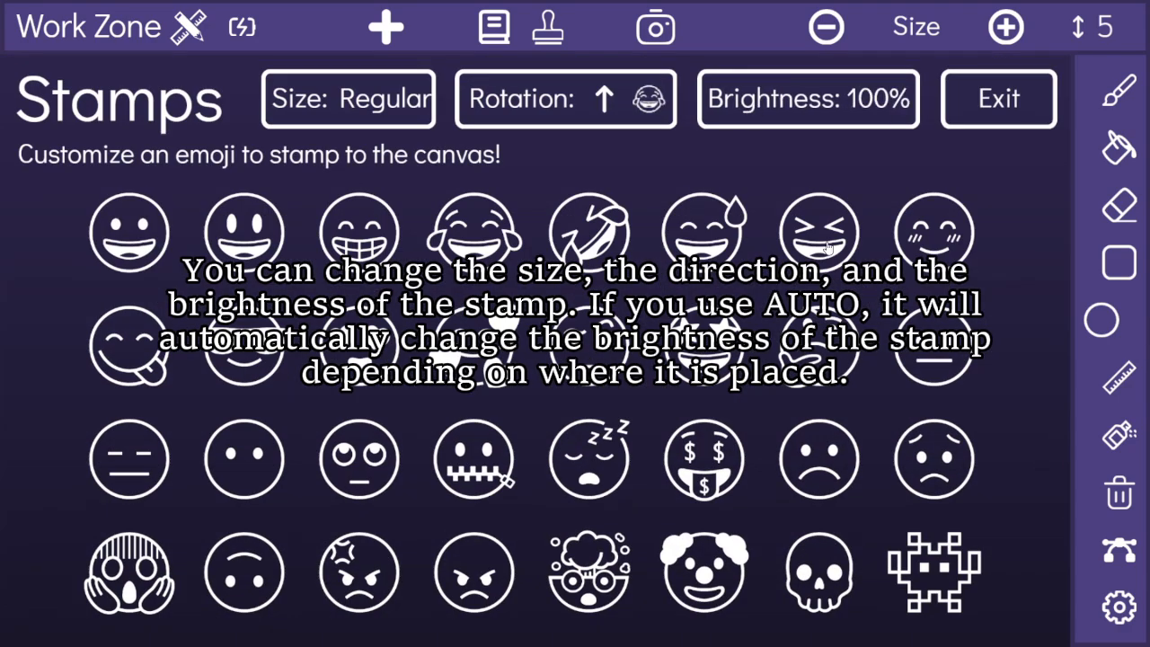
Step: Stamp a squinting laughing emoji in the canvas's lower right area and an upside-down sleeping emoji in its lower left area
left_click(828, 248)
left_click(778, 452)
left_click(546, 38)
left_click(618, 93)
left_click(618, 93)
left_click(589, 459)
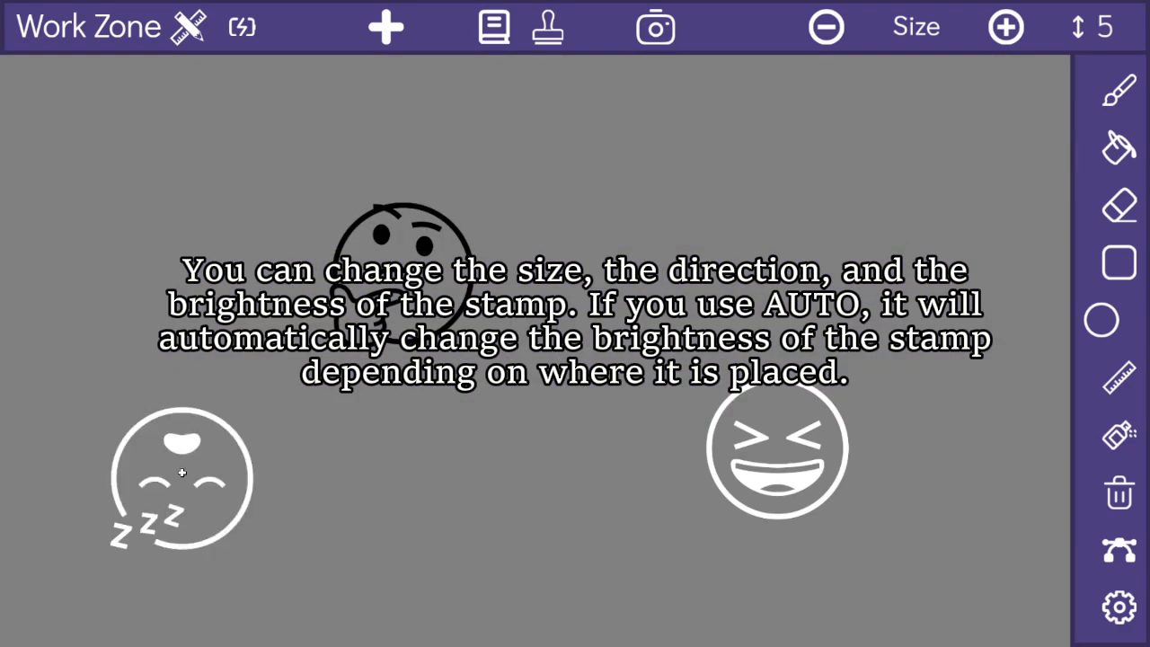
Step: Apply the white-to-black gradient background from the coloring book and choose the squinting and exploding-head emojis as stamps over it
left_click(494, 29)
left_click(911, 226)
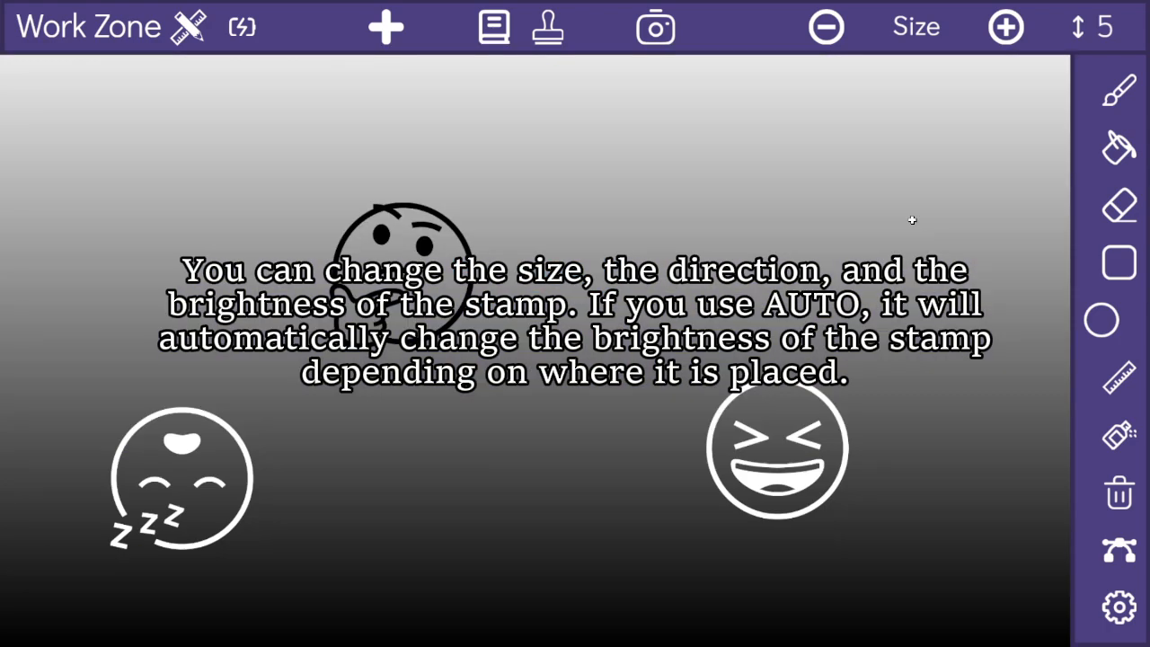
left_click(559, 34)
left_click(807, 214)
left_click(547, 28)
left_click(589, 571)
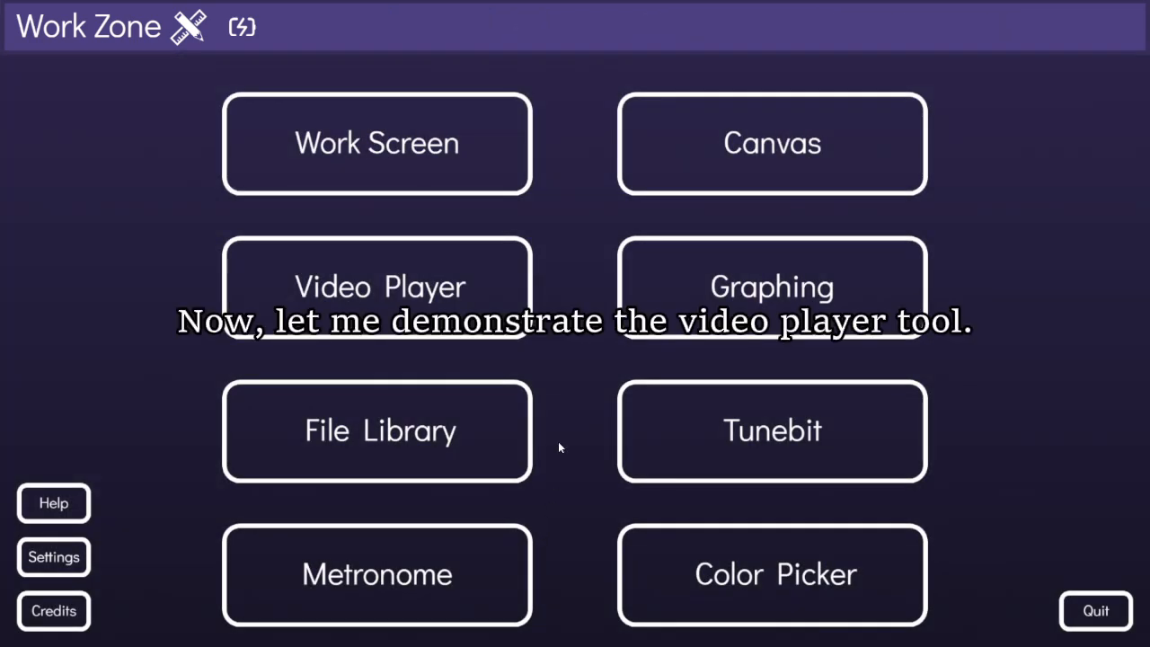
Step: Open the Video Player with the file sample waterfall.mp4 and start playback
left_click(498, 290)
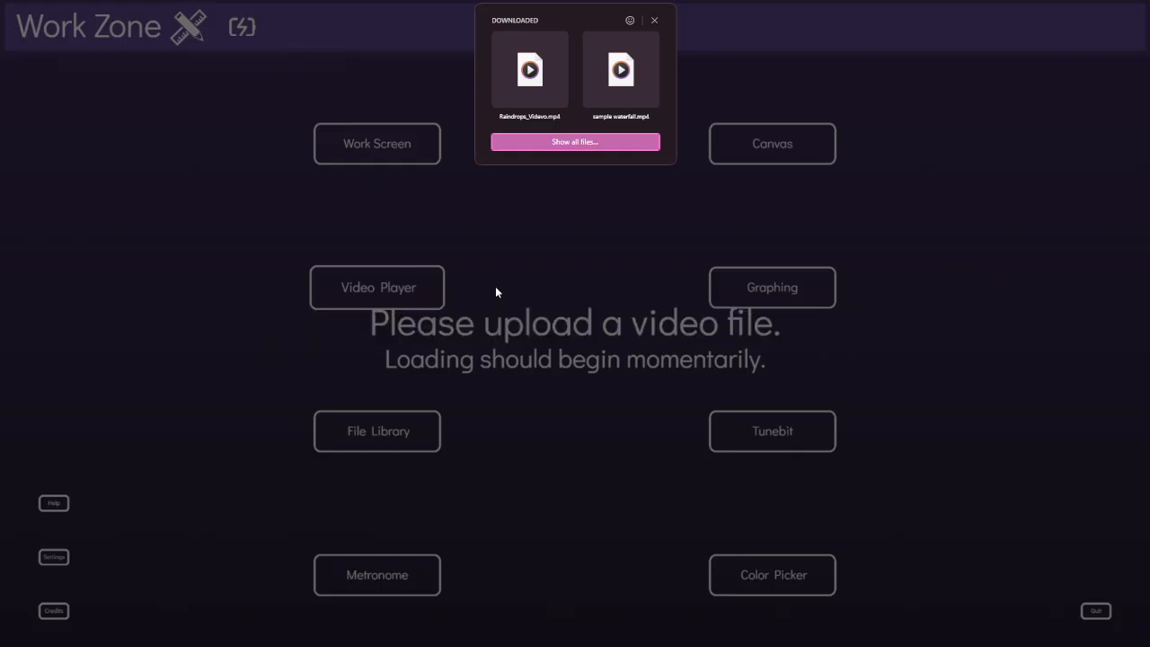
left_click(599, 75)
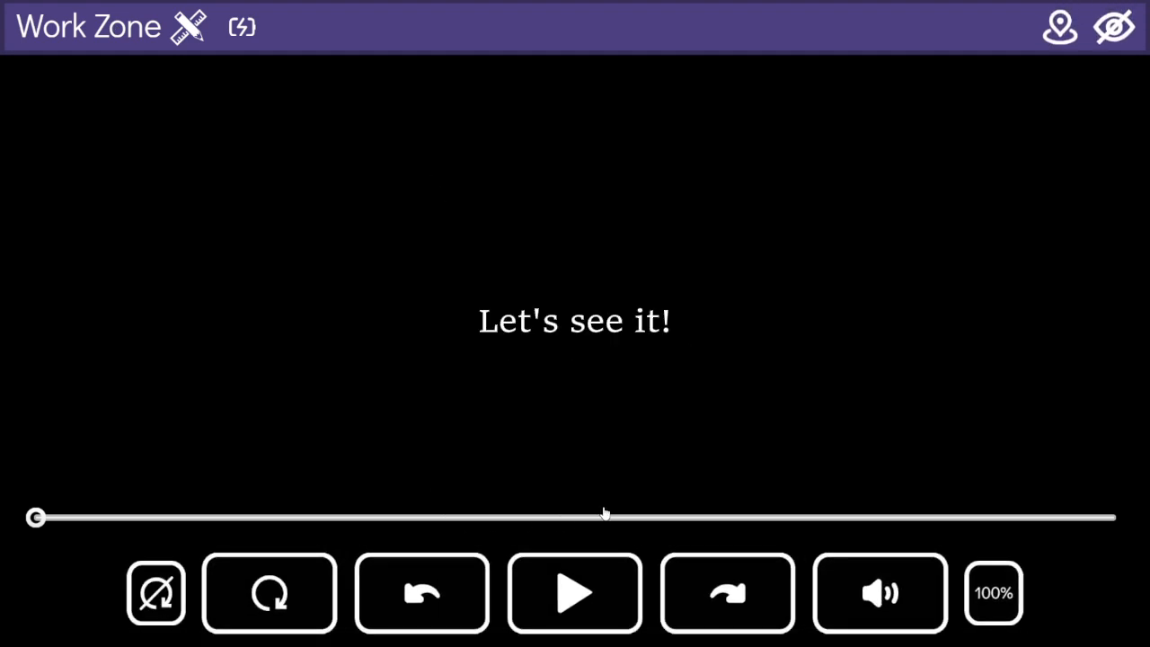
left_click(588, 602)
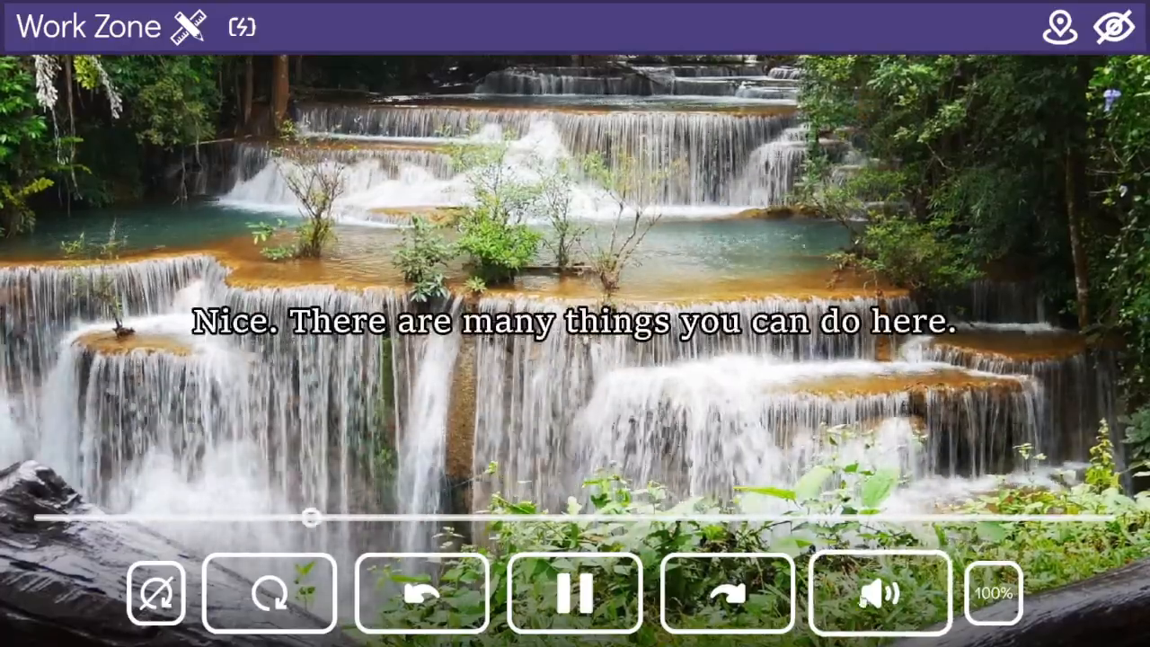
Step: Rewind the waterfall video, scrub forward along its timeline, and pause and resume playback
left_click(421, 593)
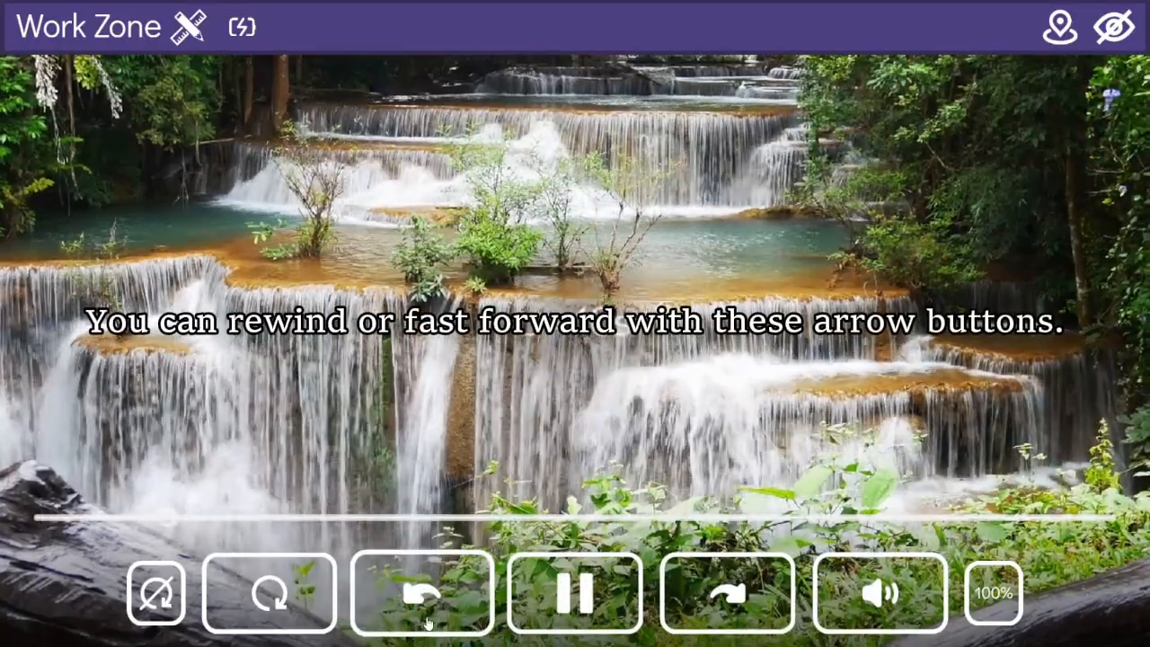
left_click_drag(326, 530, 399, 518)
left_click(516, 589)
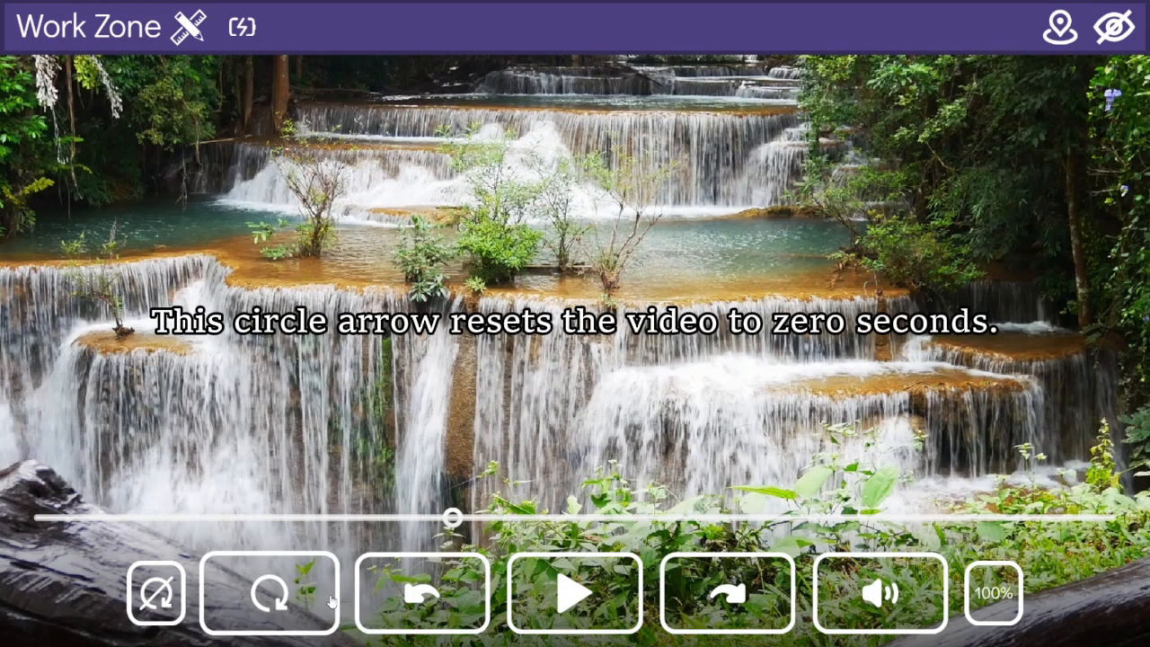
left_click(563, 599)
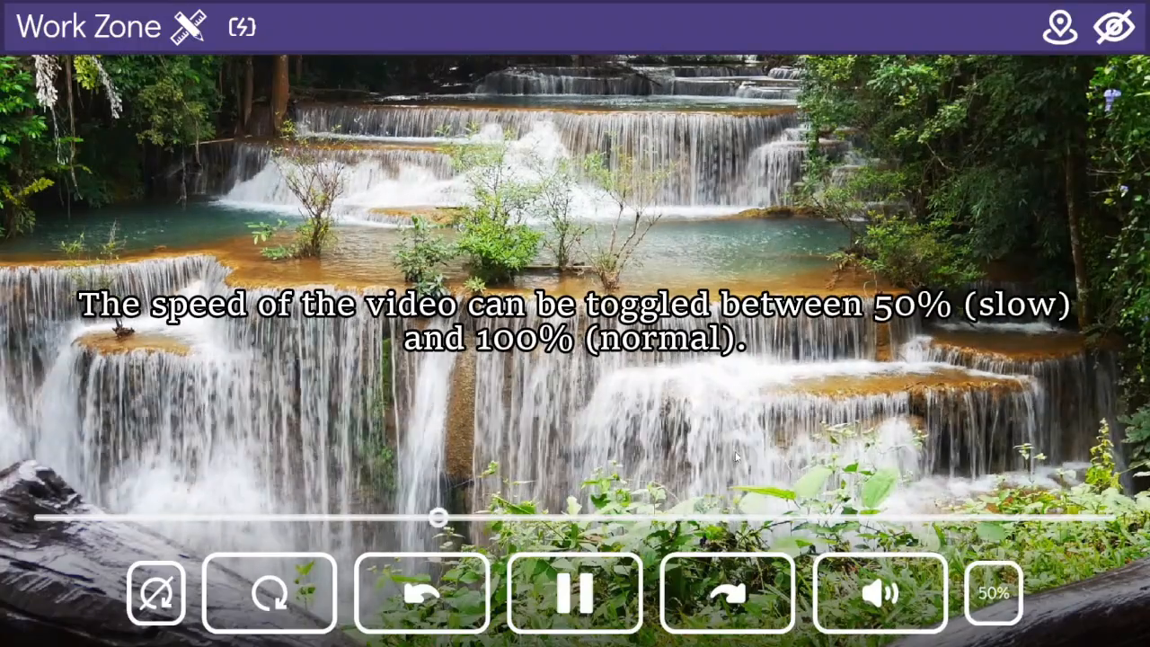
Step: Set the video's playback speed to 100%, toggle its looping option, and pause and resume playback
left_click(988, 588)
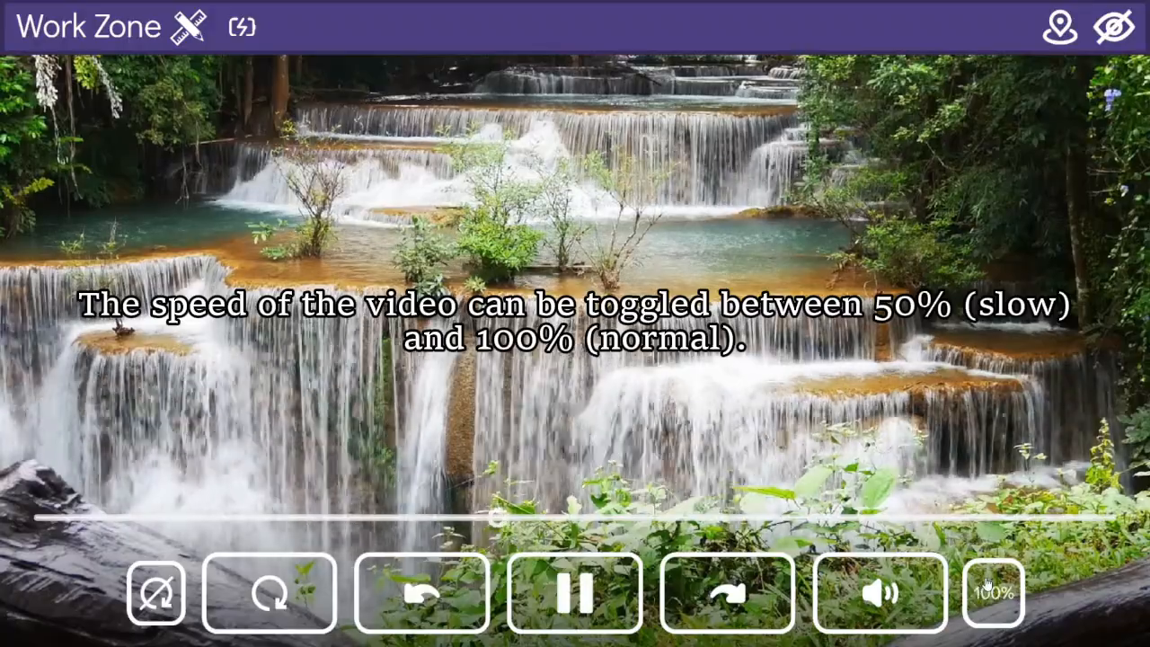
left_click(153, 593)
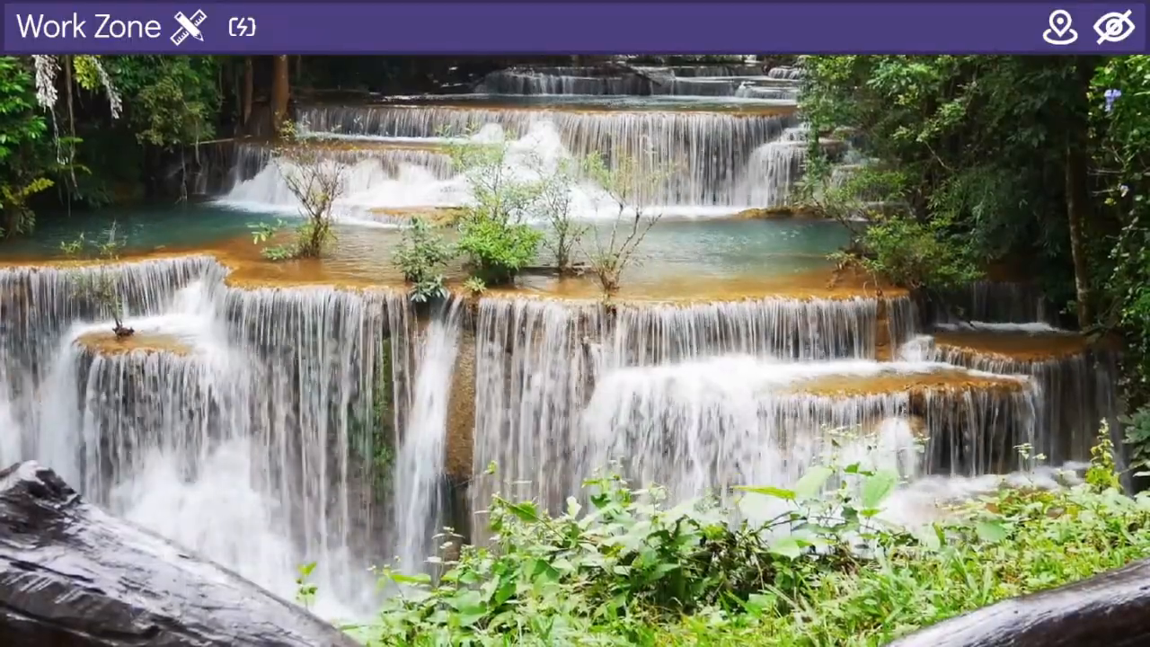
mouse_move(277, 467)
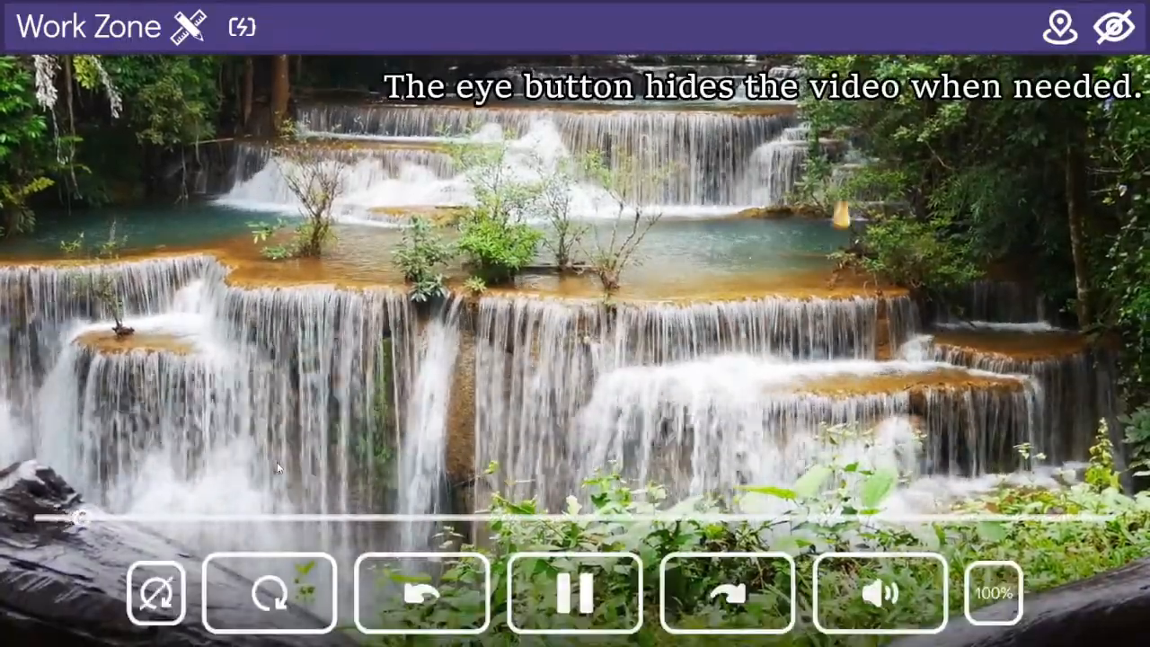
left_click(543, 611)
left_click(544, 611)
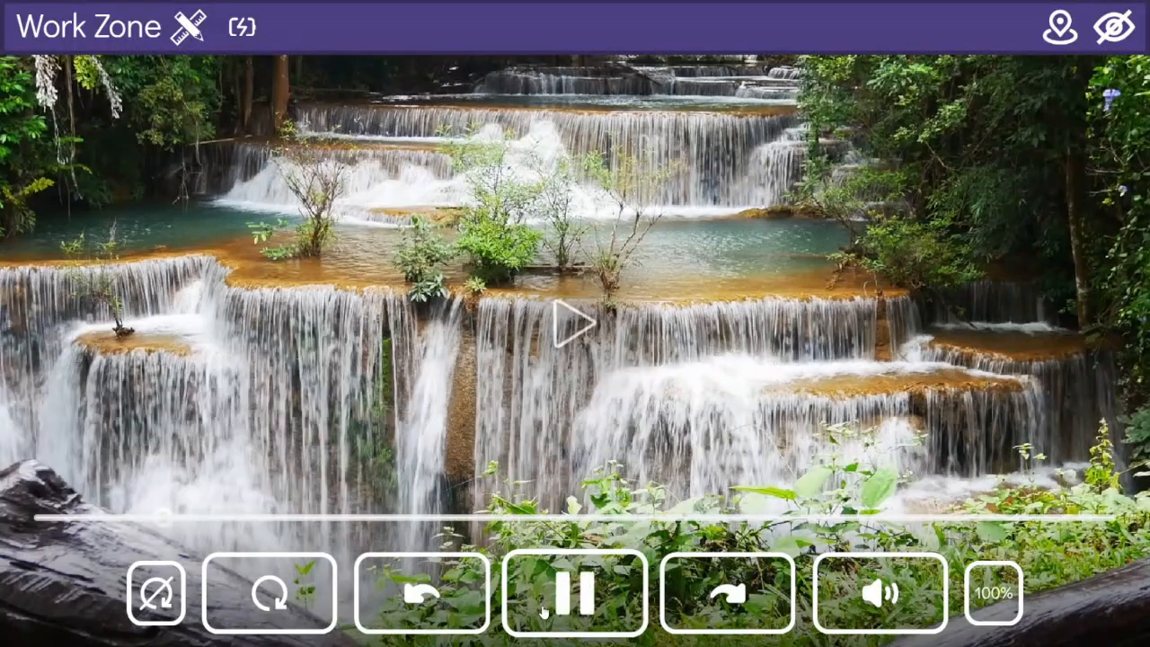
Step: Leave the Video Player for the Graphing tool and start plotting a dot on the XY Plane
left_click(103, 33)
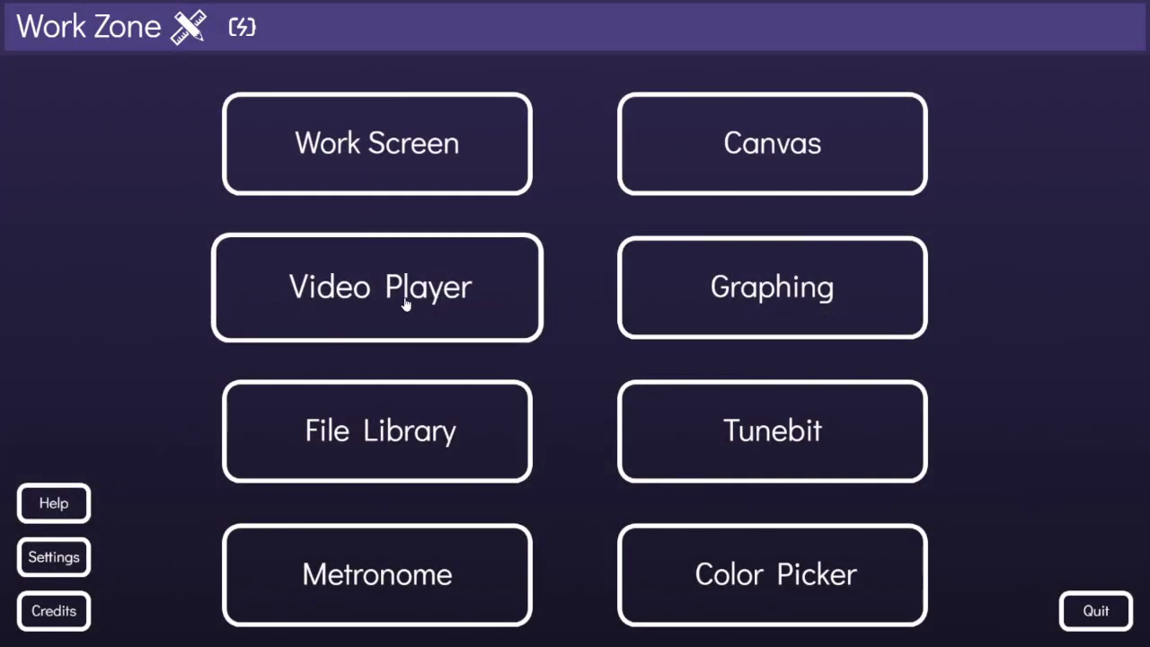
left_click(681, 299)
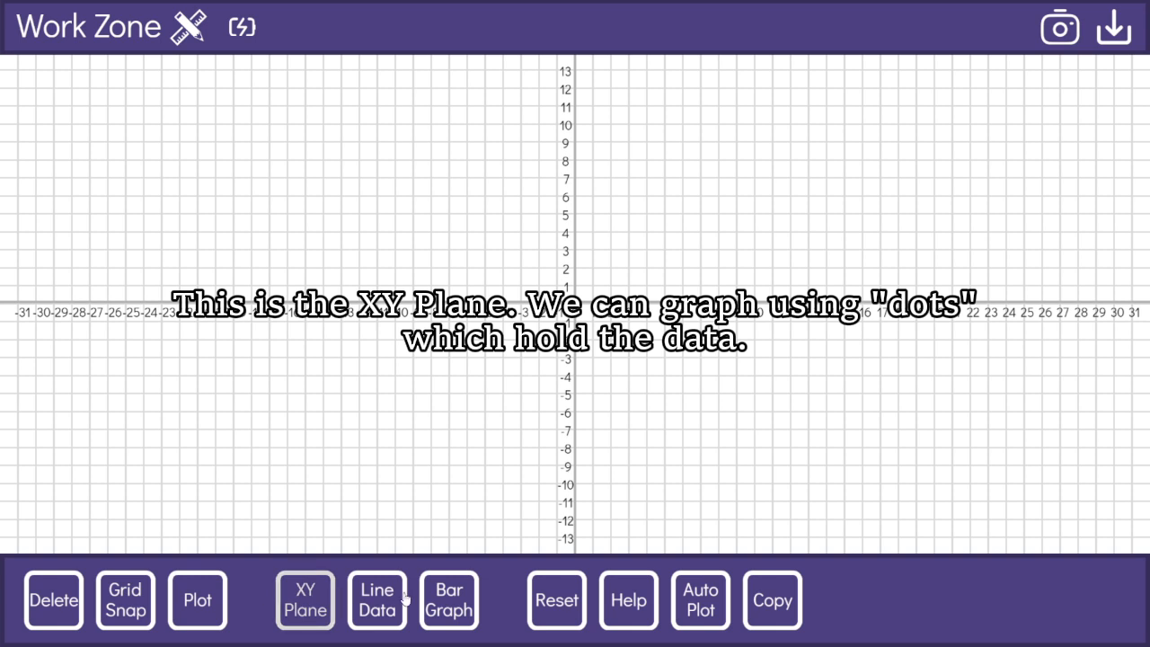
left_click(206, 602)
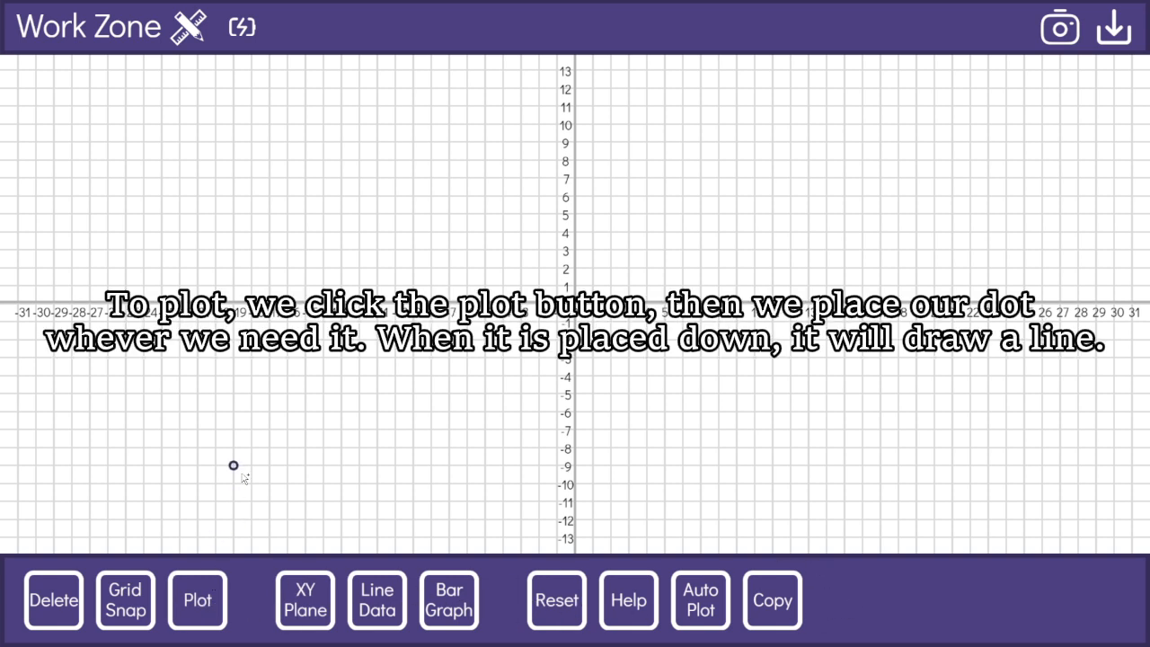
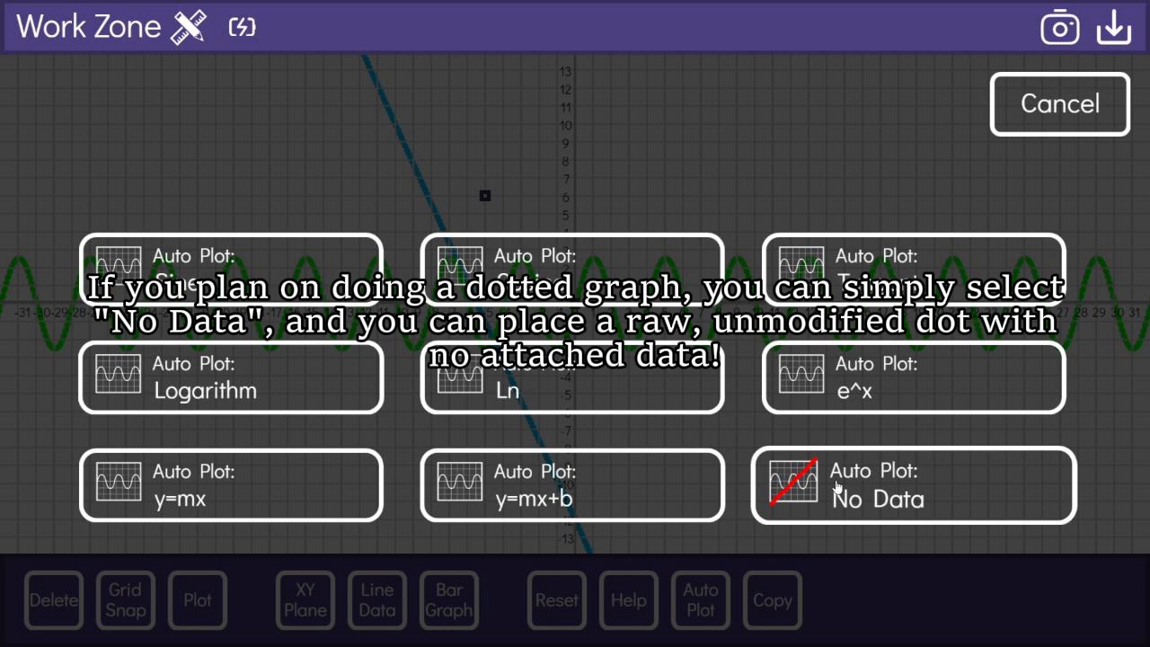
Step: Build a diagonal row of four No Data dots from (-11, -9) to (-5, -3) by copying, and delete the sine and line plots
left_click(835, 487)
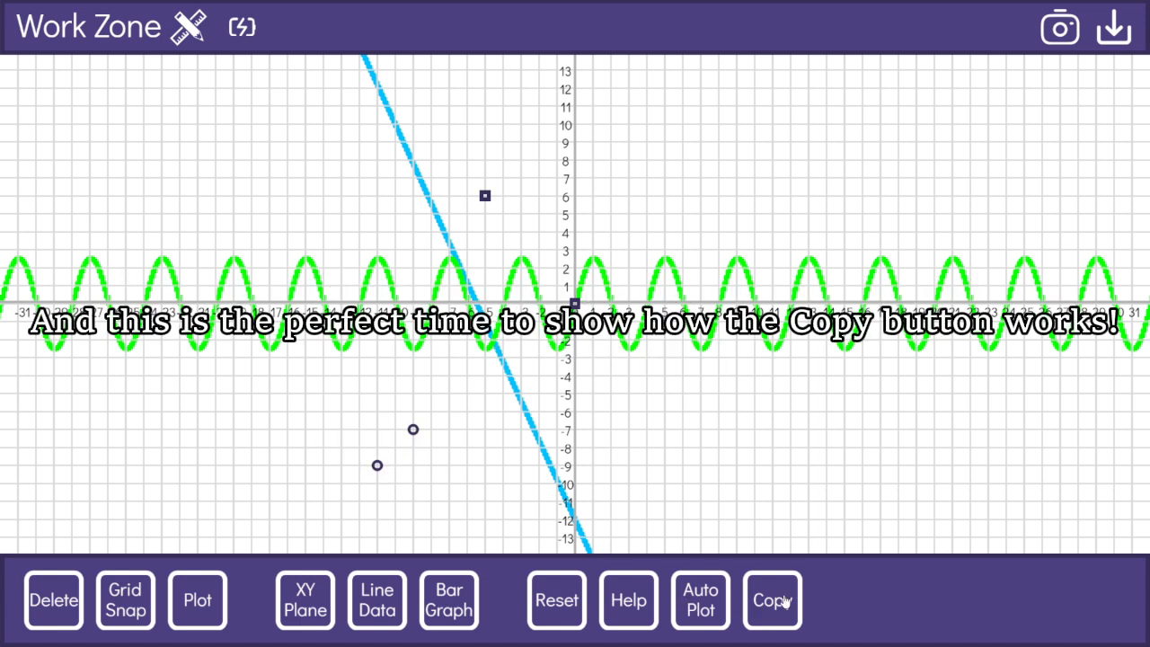
left_click(413, 437)
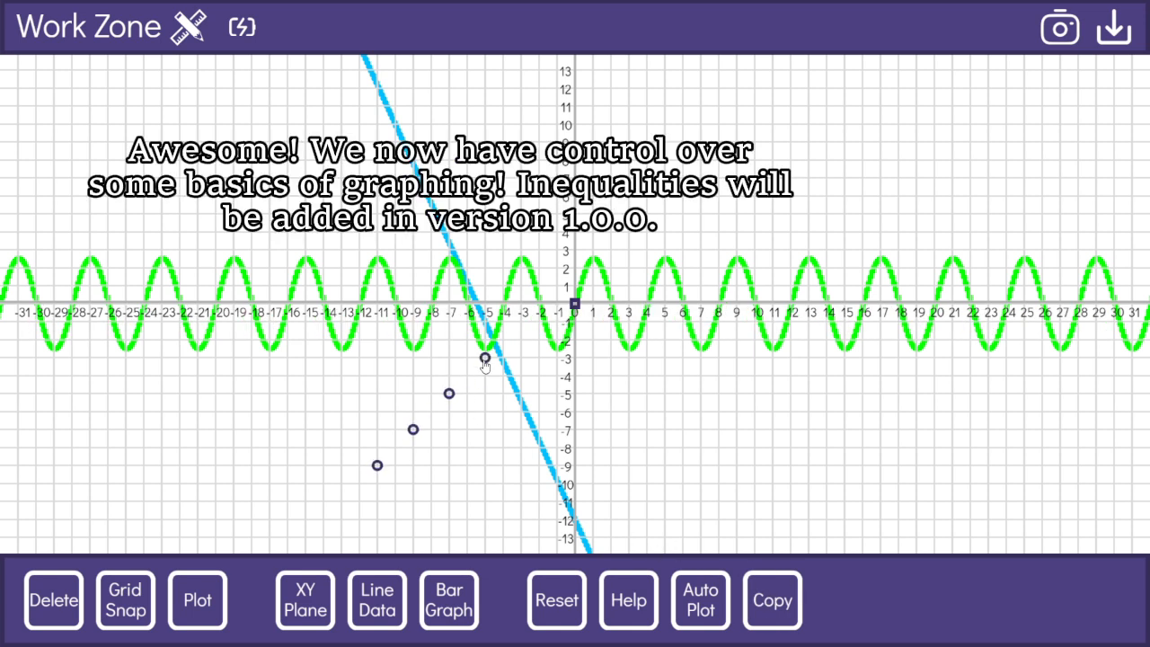
left_click(572, 319)
left_click(441, 225)
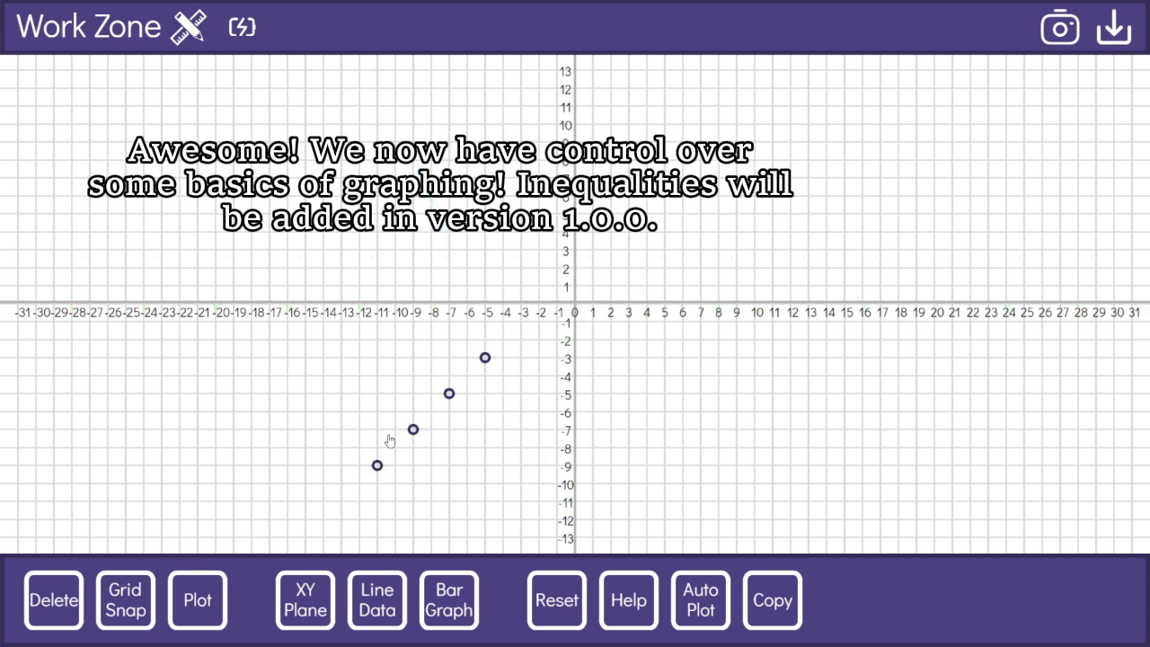
Step: Switch to the Line Data graph and add red data points at (1, 3) and (2, 5)
left_click(359, 611)
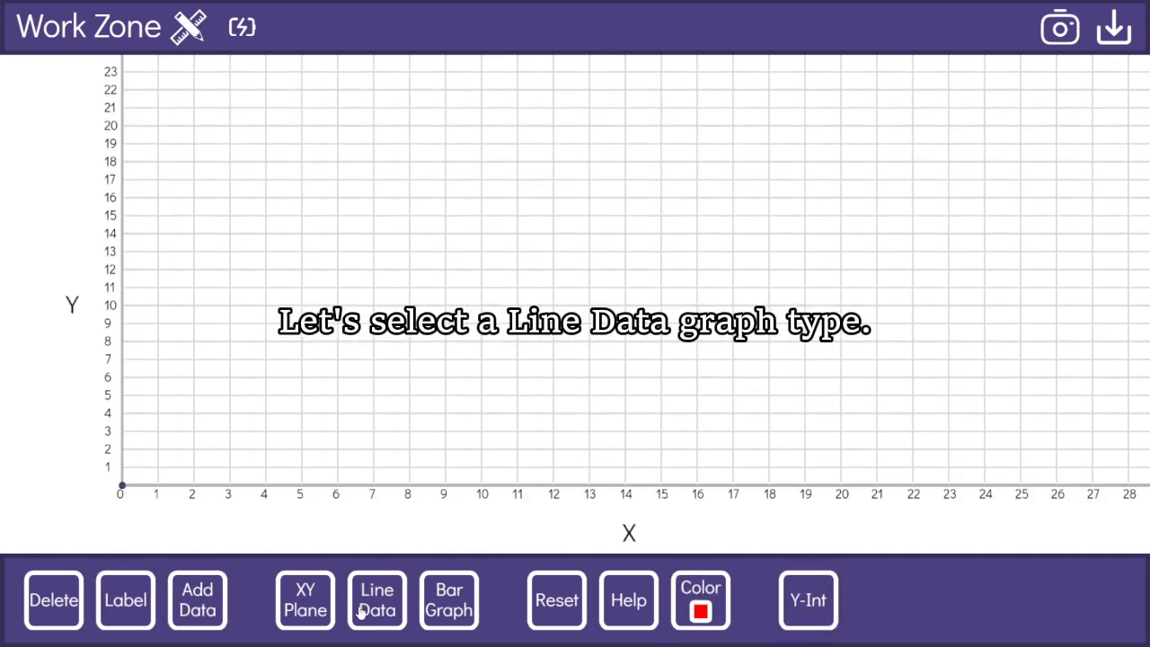
left_click(195, 597)
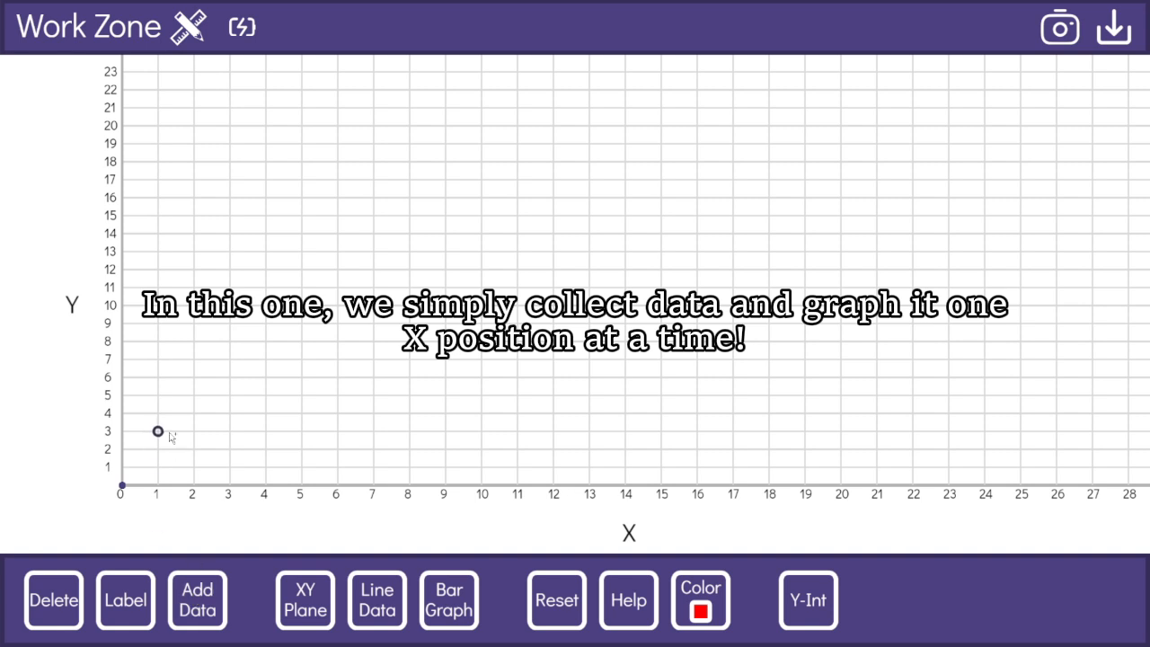
left_click_drag(169, 437, 169, 306)
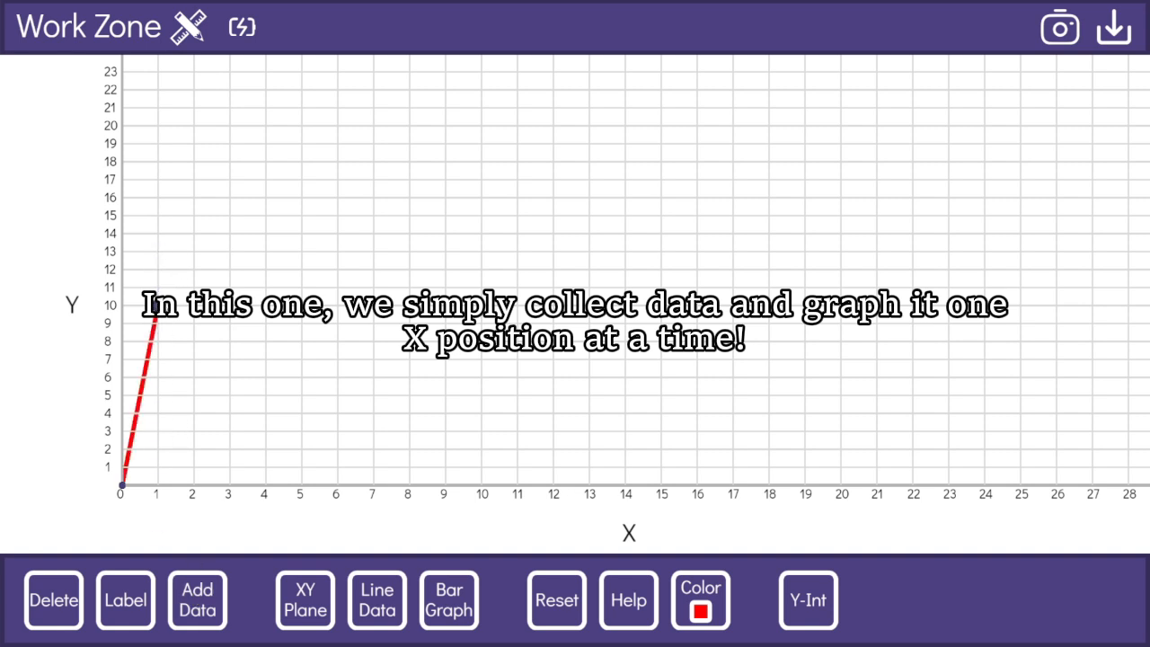
left_click(199, 593)
left_click_drag(159, 305, 159, 431)
left_click_drag(194, 287, 195, 395)
Step: Extend the red line with data points at (3, 6), (4, 8), (5, 11) and (6, 14)
left_click(206, 596)
left_click(204, 597)
mouse_move(231, 431)
left_mouse_down()
mouse_move(234, 378)
mouse_move(267, 341)
left_mouse_up()
left_click(201, 602)
left_click_drag(303, 395, 302, 289)
left_click(203, 600)
left_click_drag(338, 395, 338, 234)
Step: Change the line color to orange and add data points at (7, 15), (8, 15) and (9, 12)
left_click(685, 598)
left_click(203, 600)
left_click_drag(374, 395, 373, 216)
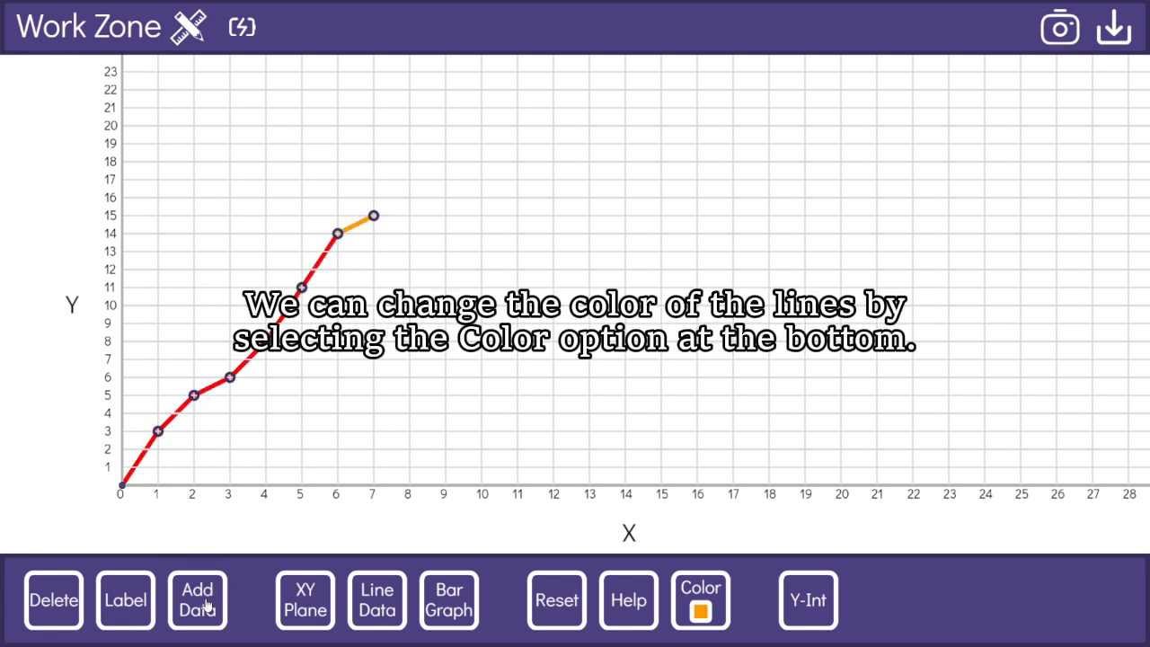
left_click(203, 600)
mouse_move(409, 395)
left_mouse_down()
mouse_move(409, 215)
mouse_move(444, 270)
left_mouse_up()
left_click(203, 600)
Step: Change the line color to green and add data points at (10, 10), (11, 6) and (12, 3)
left_click(700, 600)
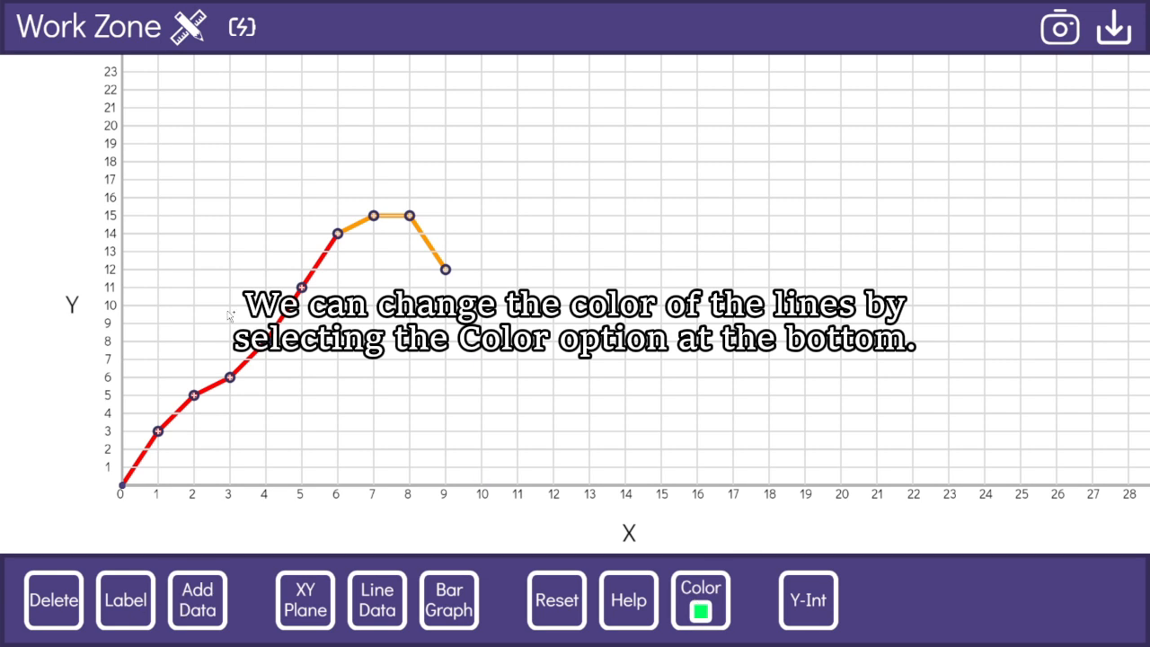
left_click(196, 600)
left_click(196, 600)
left_click_drag(518, 414, 517, 378)
left_click(196, 600)
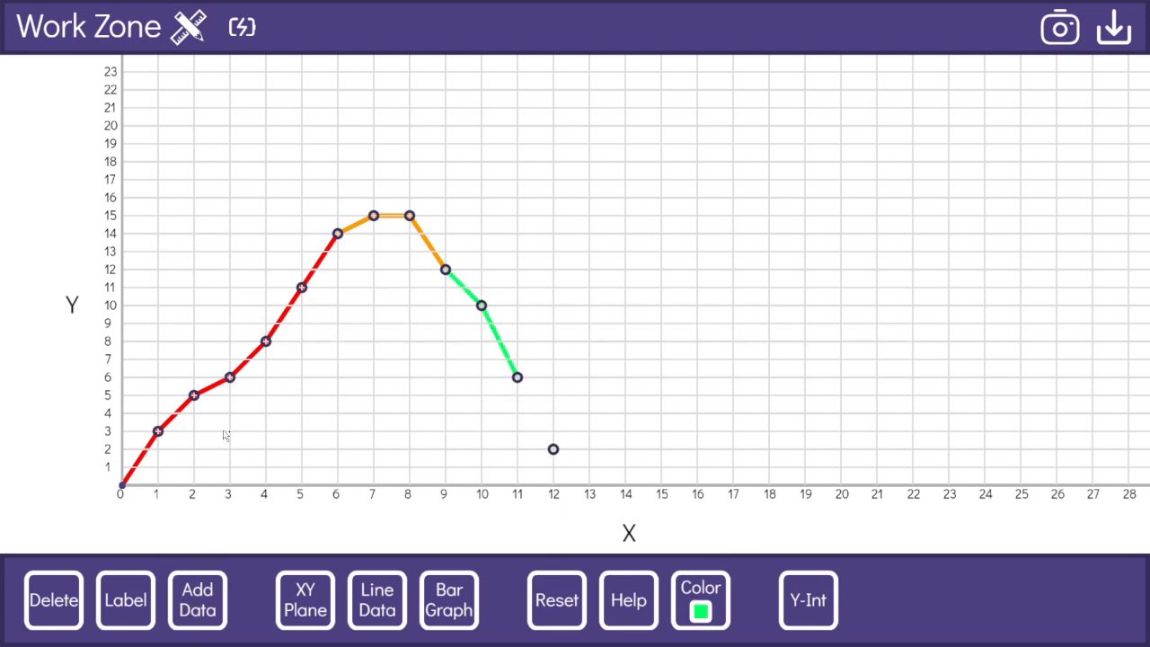
left_click_drag(553, 450, 553, 431)
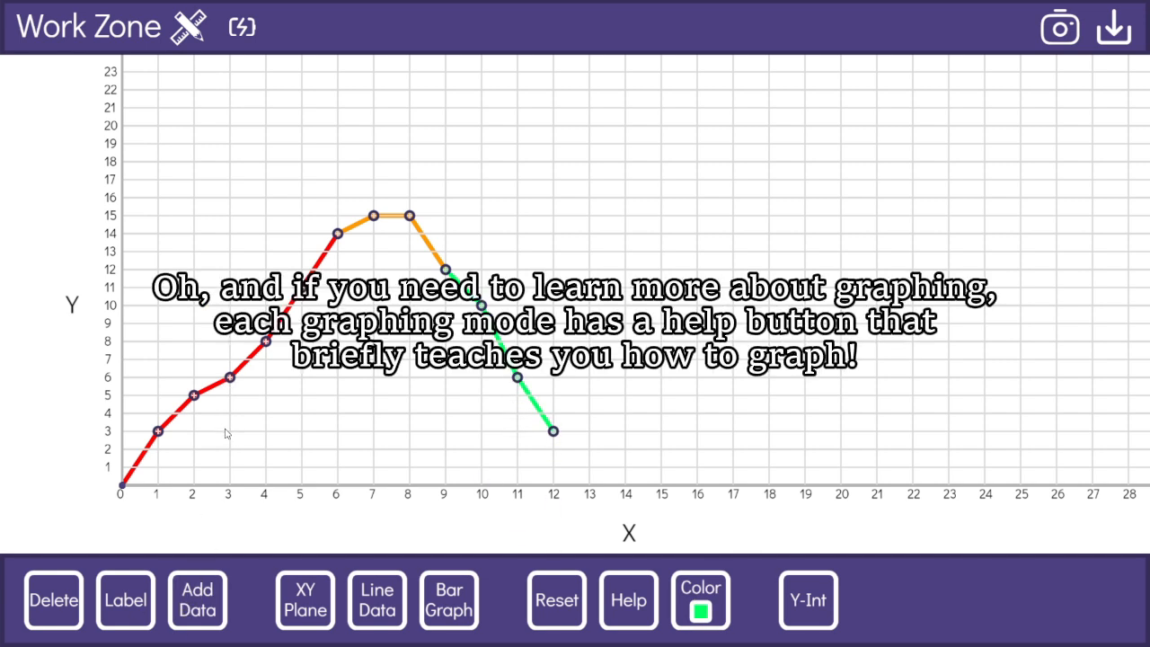
Step: Review the help page for the Line Data graph mode and return to the graph
left_click(616, 605)
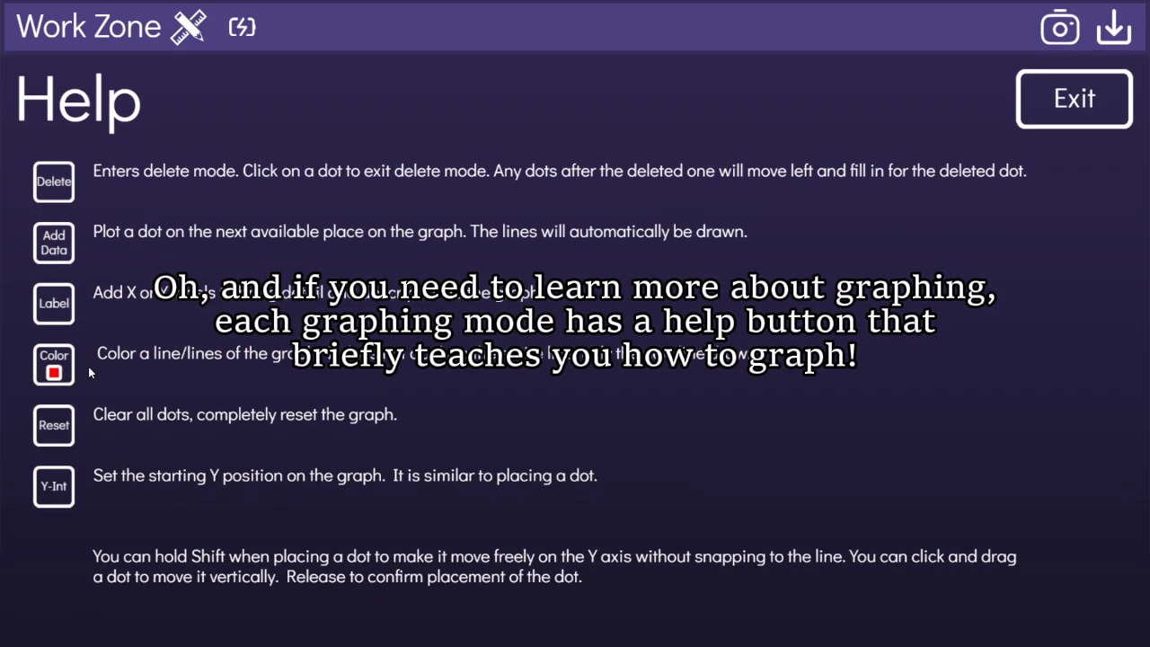
left_click(1059, 119)
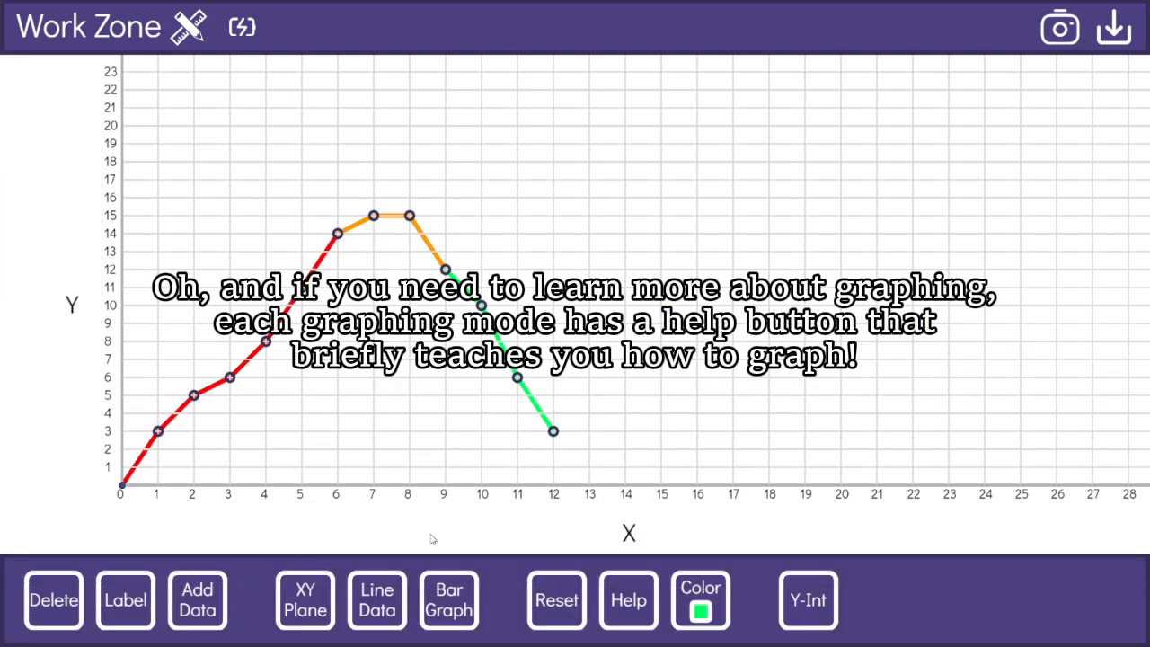
Step: Move the starting dot's y-intercept to 16 and return it to 0
left_click(826, 599)
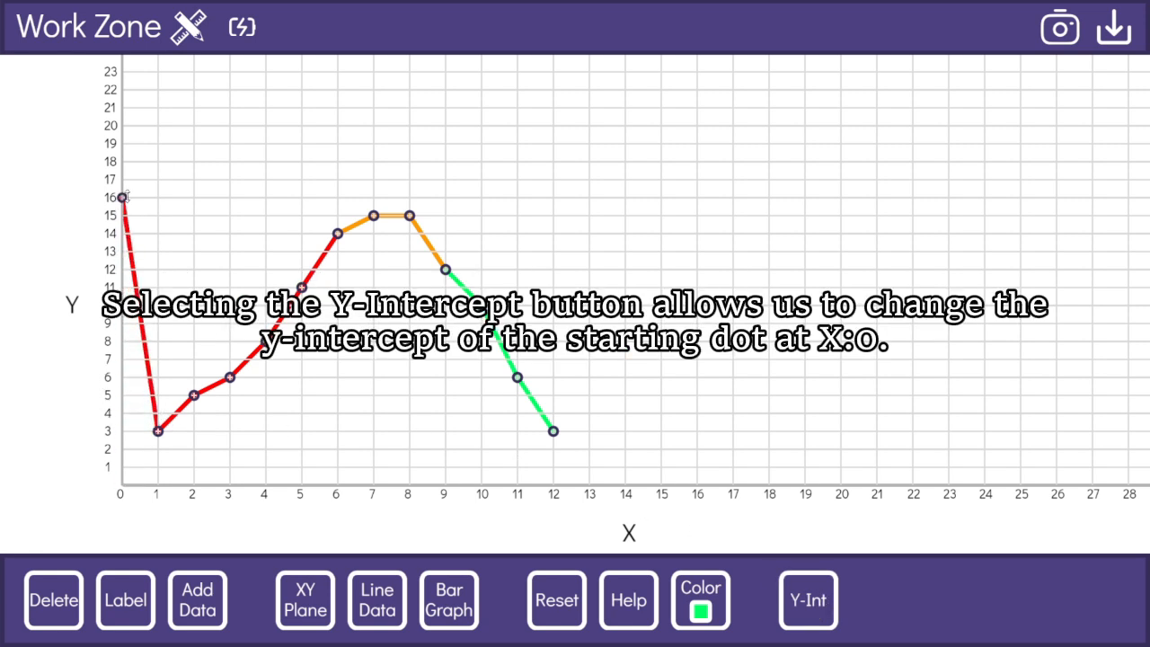
left_click(127, 196)
left_click(811, 605)
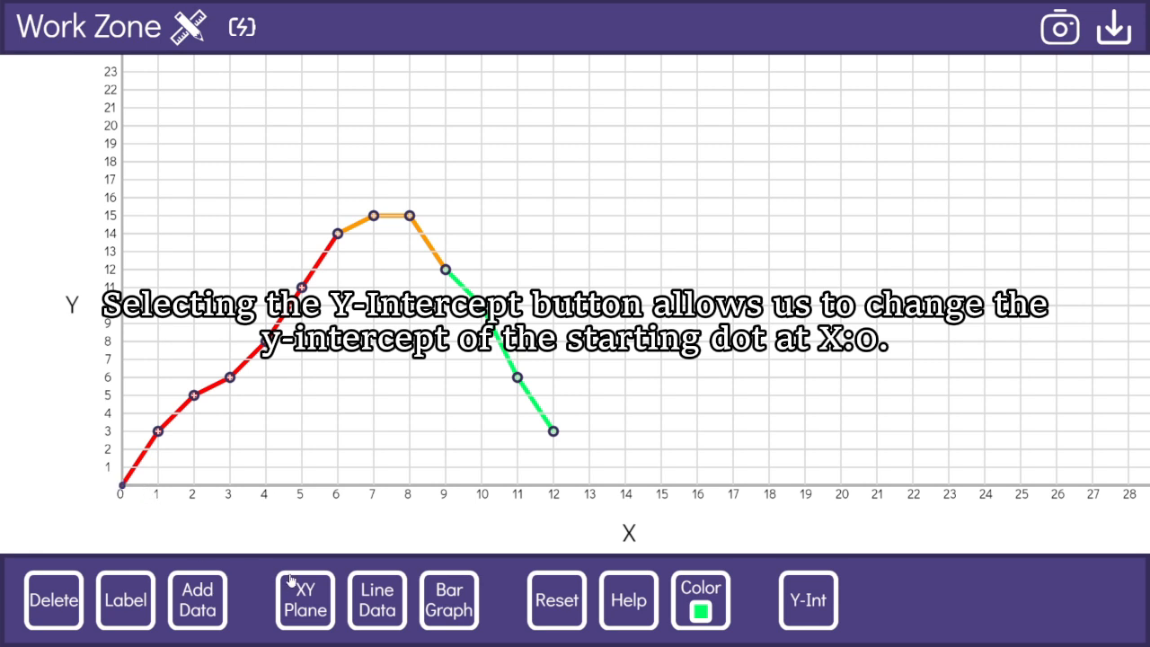
Step: Delete the data point at (3, 6), the following points that shift to (3, 8) and (3, 11), and the point at (1, 3)
left_click(229, 381)
left_click(230, 340)
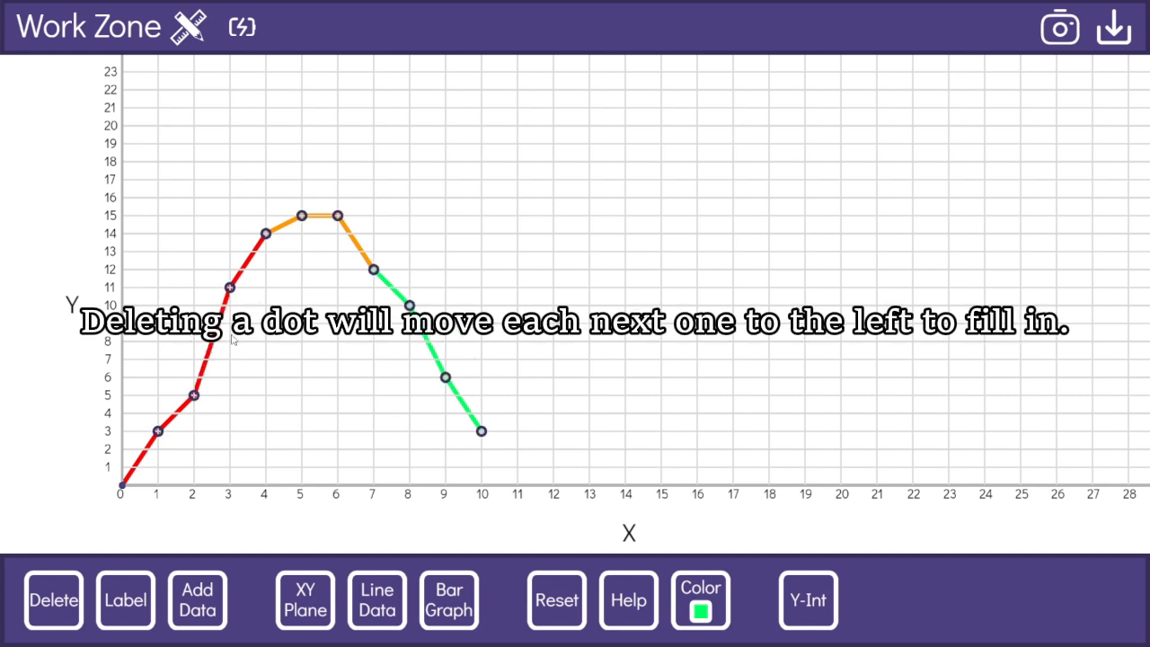
left_click(63, 596)
left_click(231, 289)
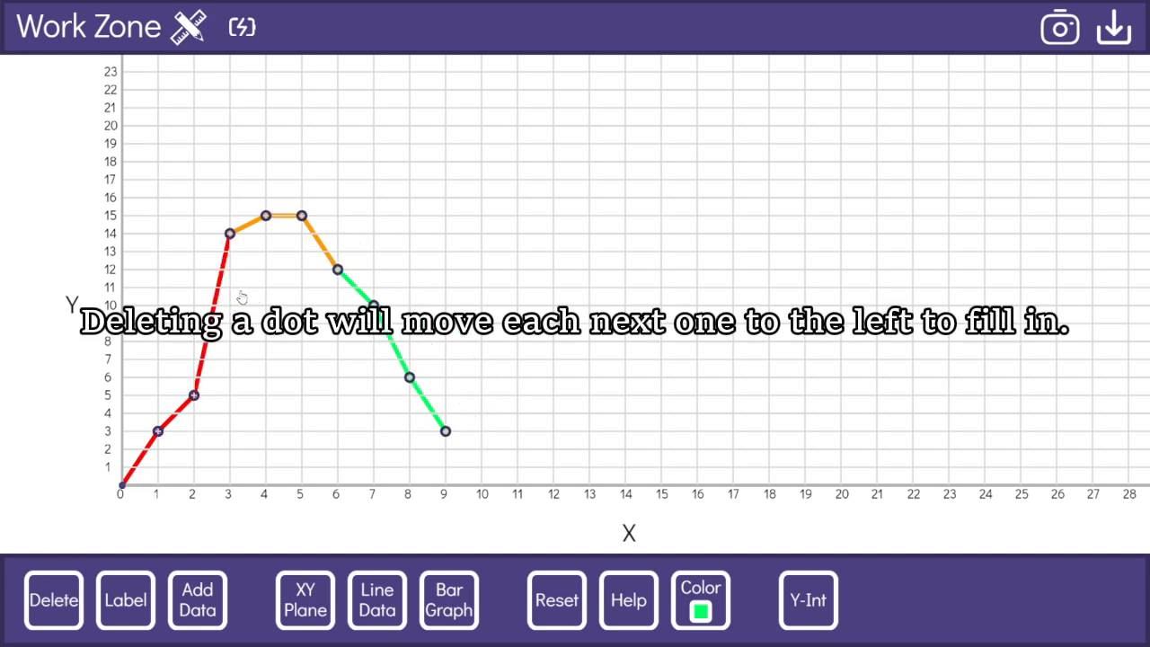
left_click(56, 594)
left_click(158, 431)
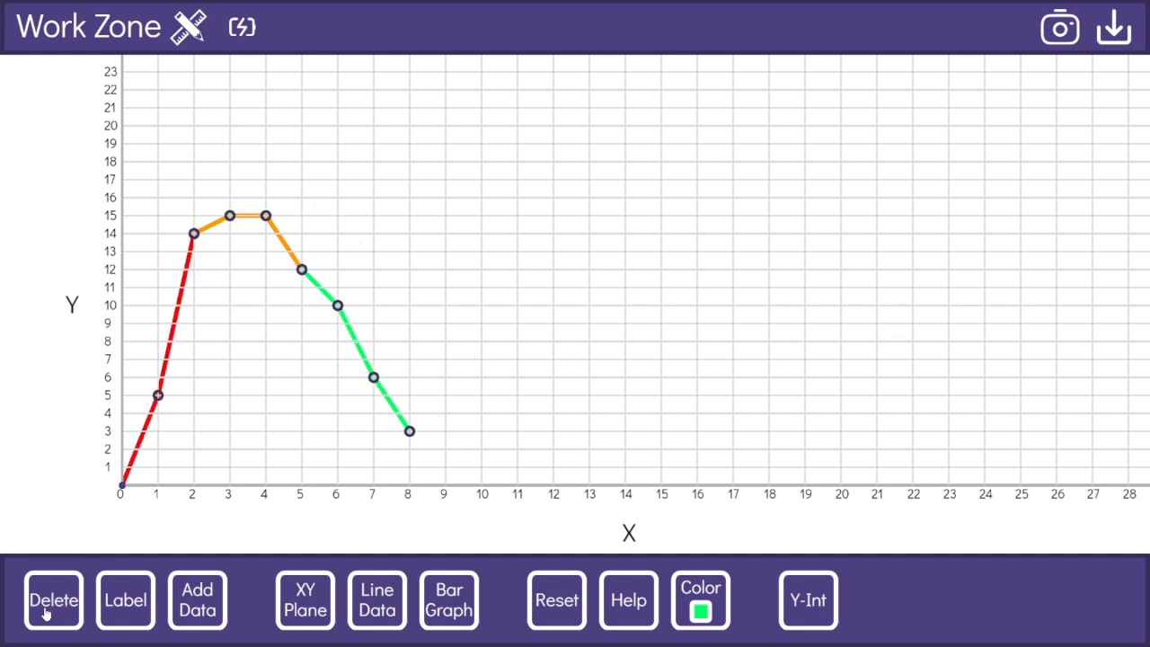
Step: Delete the data points at (5, 12) and (3, 15) from the line graph
left_click(302, 269)
left_click(52, 599)
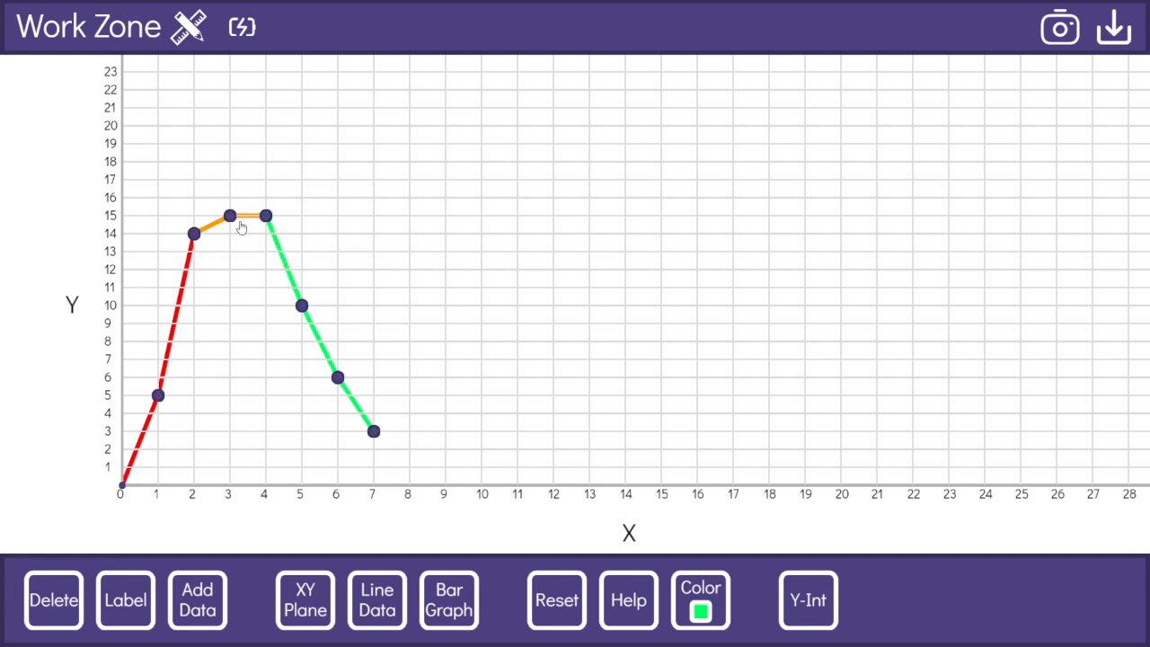
left_click(233, 218)
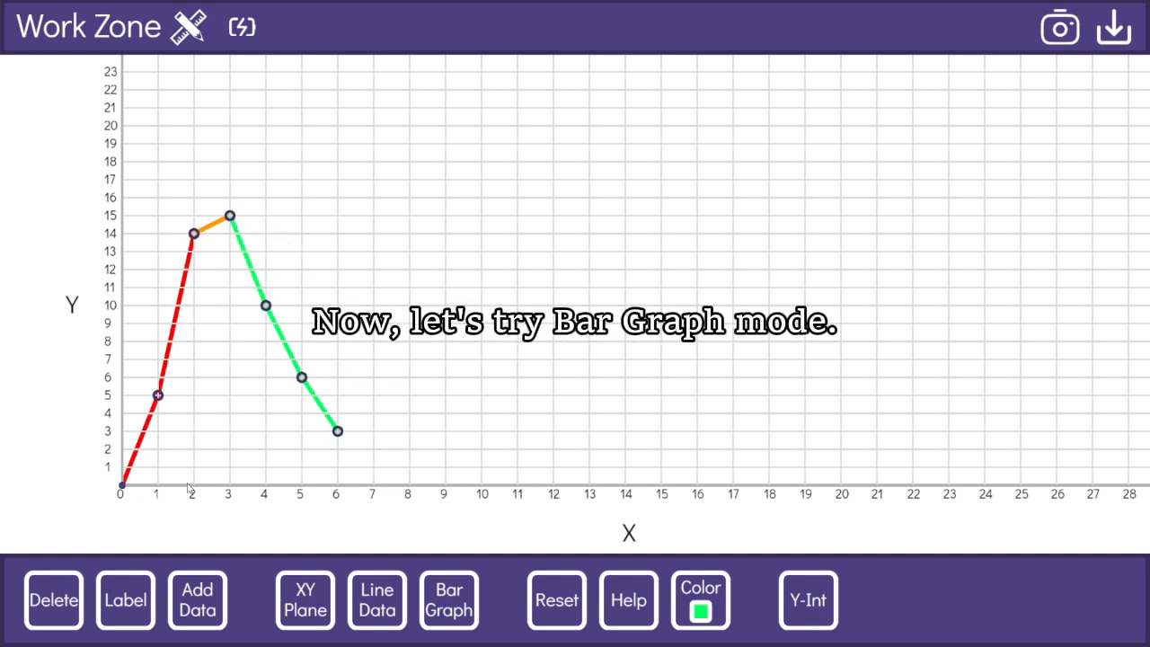
Step: Switch the graph to Bar Graph mode and set the number of bars to 15
left_click(457, 618)
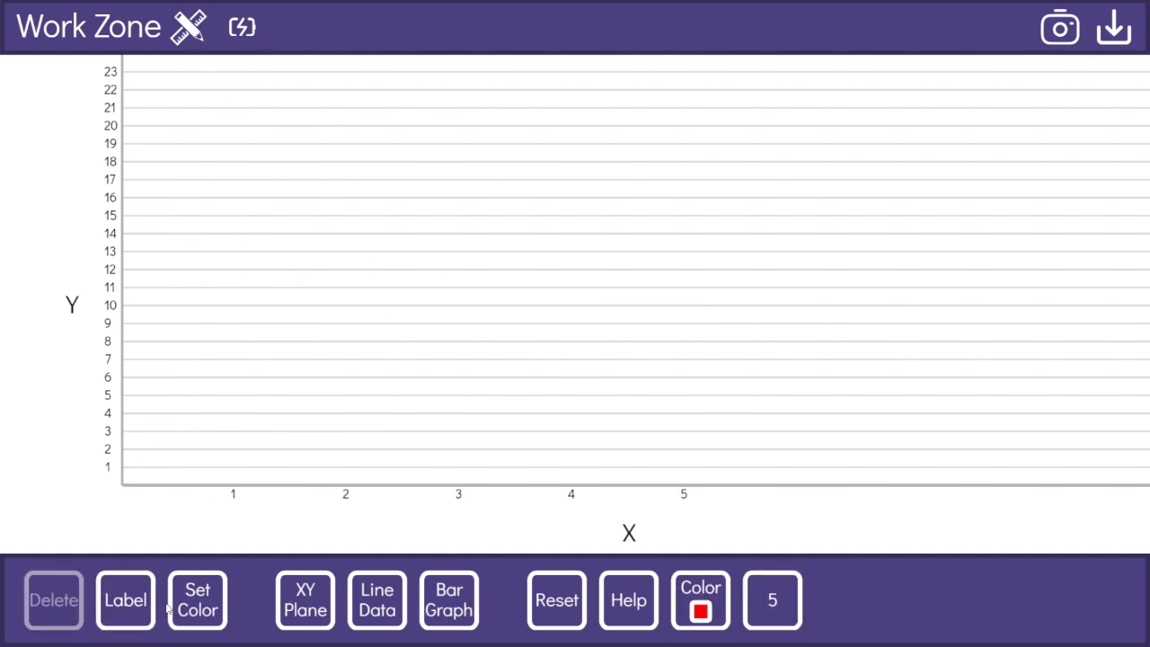
left_click_drag(239, 456, 241, 424)
left_click(771, 595)
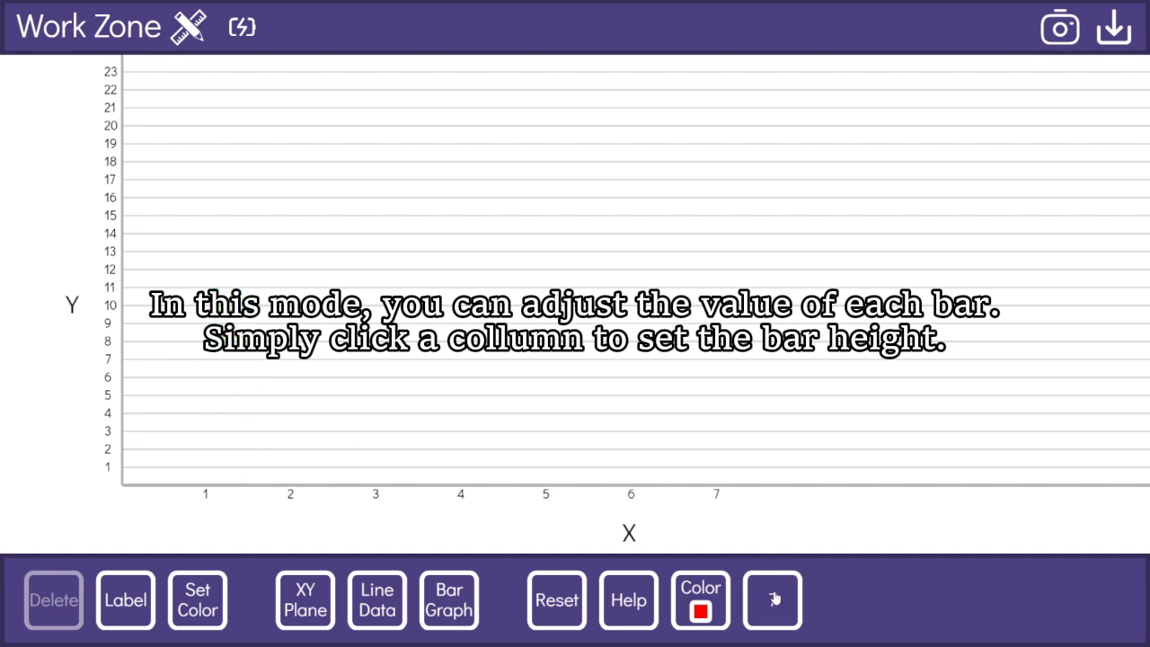
left_click(761, 607)
left_click(761, 607)
left_click(762, 608)
left_click(762, 607)
left_click(762, 607)
left_click(761, 608)
left_click(762, 608)
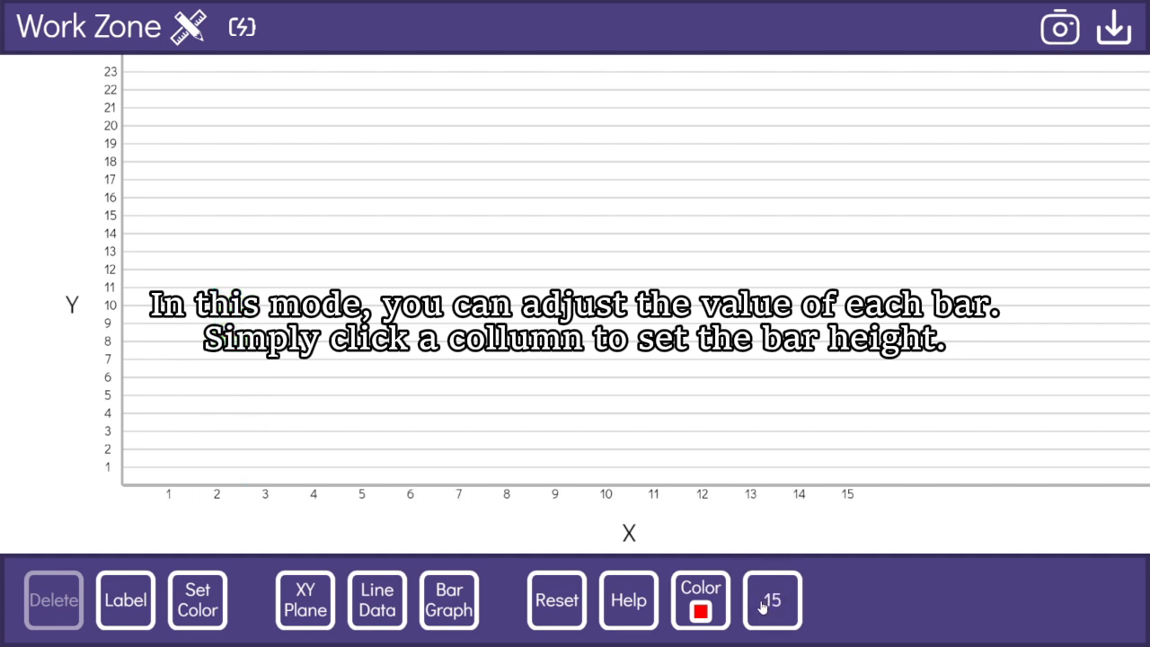
Step: Raise bars 1 to 15 into an ascending sequence, from about 1.3 at the first to about 19.5 at the last
mouse_move(164, 477)
left_mouse_down()
mouse_move(168, 460)
mouse_move(312, 398)
mouse_move(362, 351)
left_mouse_up()
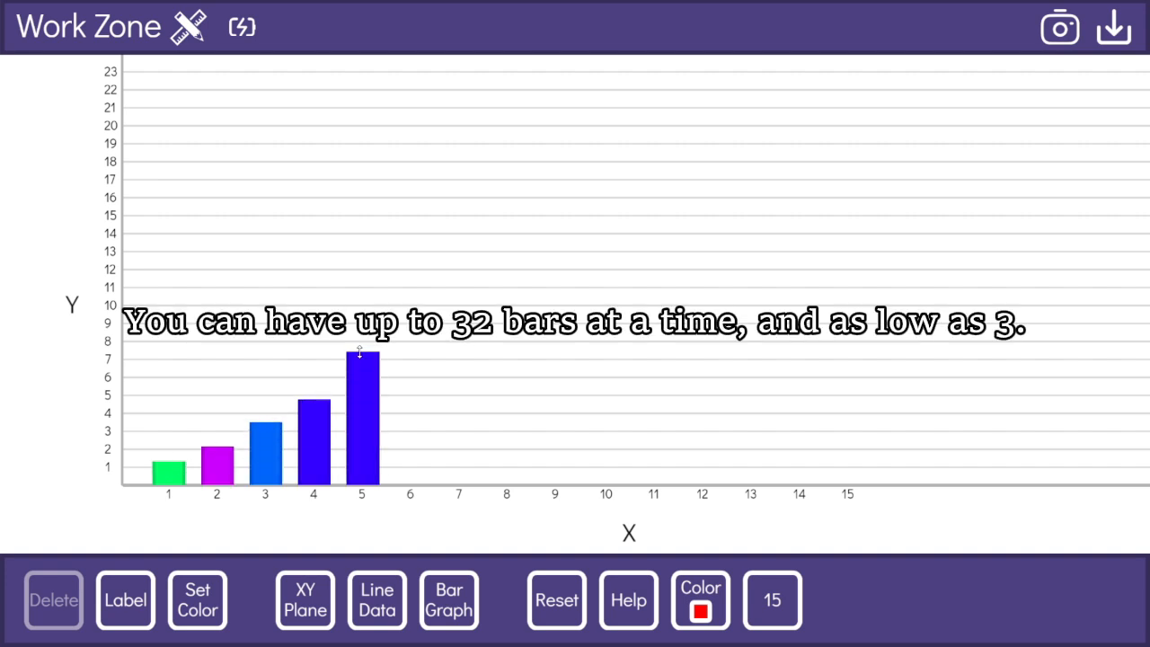
left_click_drag(410, 379, 410, 312)
mouse_move(459, 404)
left_mouse_down()
mouse_move(459, 300)
mouse_move(548, 252)
mouse_move(653, 220)
left_mouse_up()
left_click_drag(701, 232, 701, 201)
left_click_drag(751, 207, 843, 134)
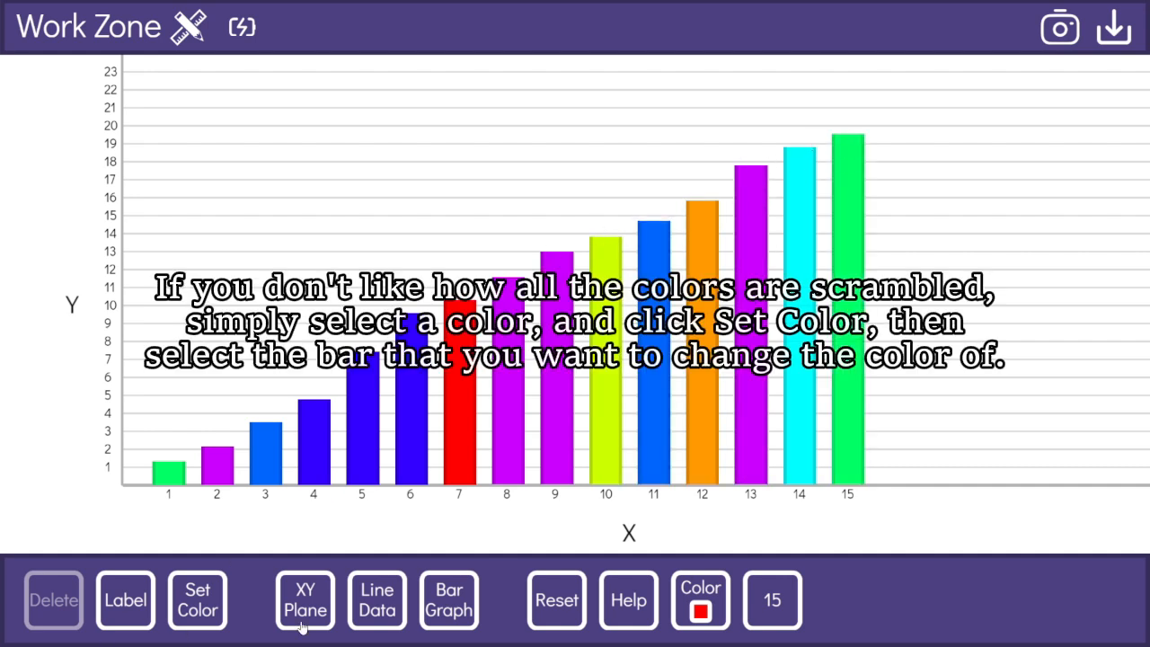
Step: Color bars 1, 2 and 3 red
left_click(175, 474)
left_click(217, 467)
left_click(266, 458)
Step: Change the color to yellow-green and apply it to bars 4, 5 and 6
left_click(699, 614)
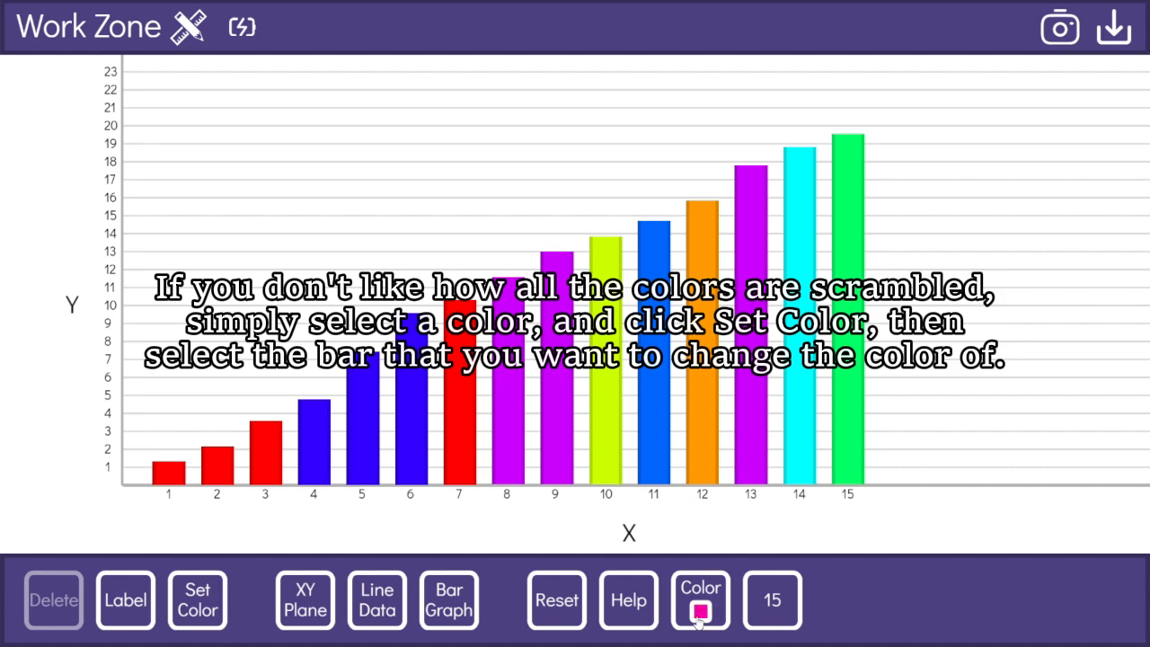
left_click(698, 618)
left_click(198, 616)
left_click(315, 449)
left_click(363, 431)
left_click(411, 423)
Step: Color bars 7 and 8 green and bars 9 and 10 cyan
left_click(700, 615)
left_click(199, 611)
left_click(460, 404)
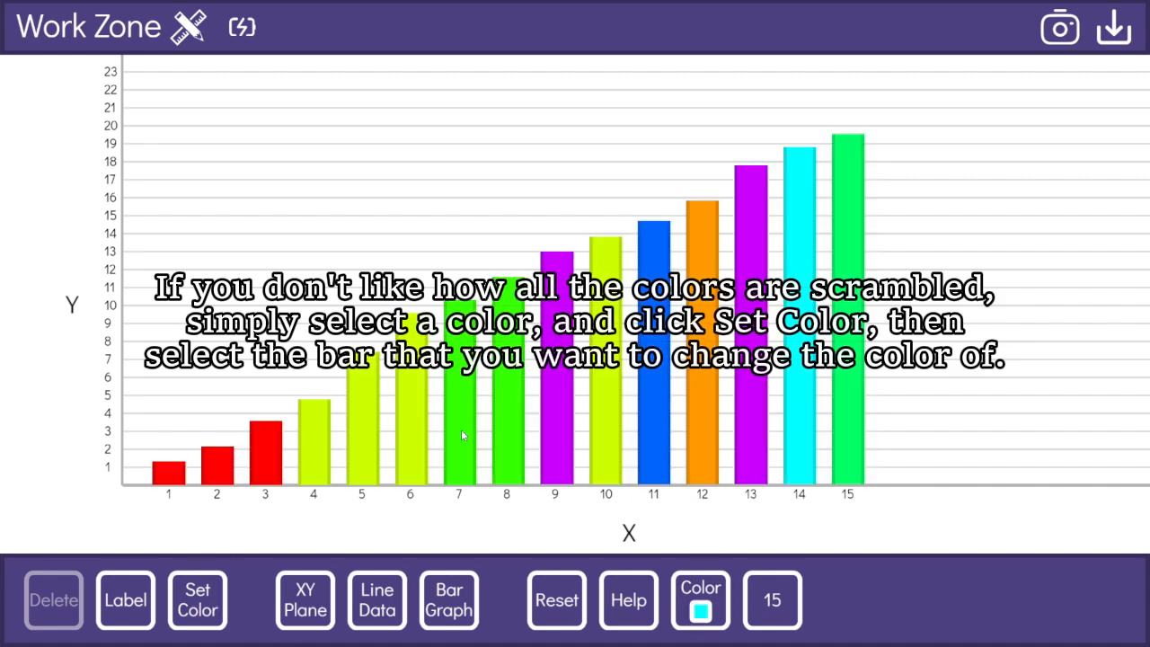
left_click(199, 612)
left_click(557, 400)
left_click(609, 398)
Step: Change the color to purple and apply it to bars 12, 14 and 15
left_click(693, 603)
left_click(693, 604)
left_click(198, 612)
left_click(702, 400)
left_click(799, 395)
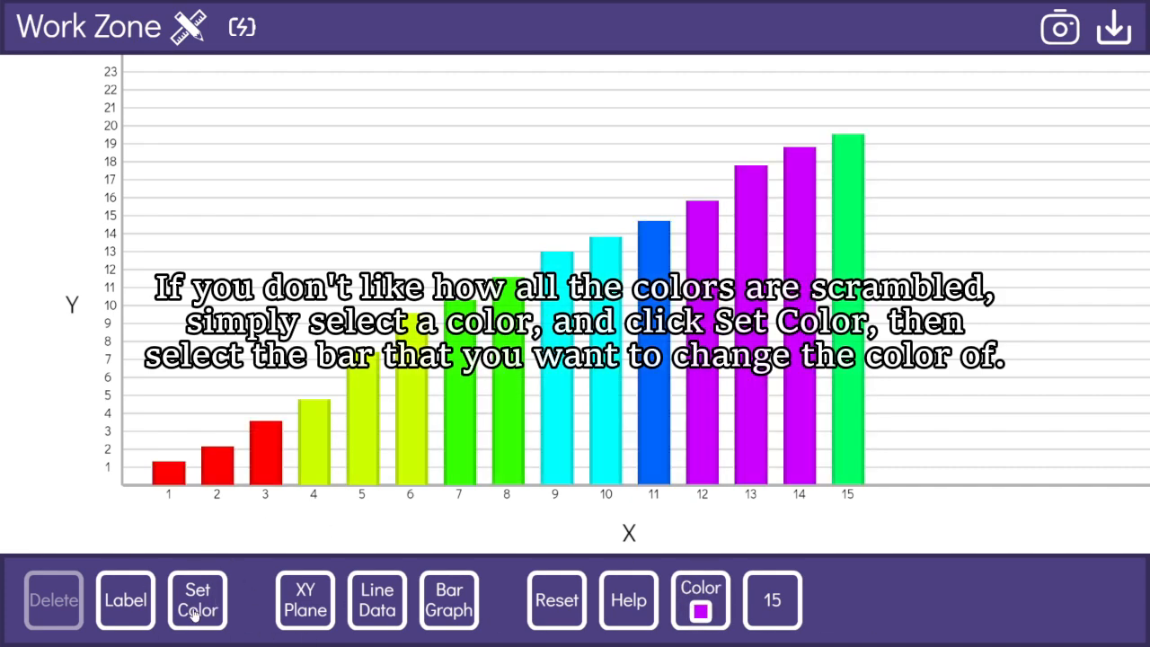
left_click(194, 613)
left_click(847, 395)
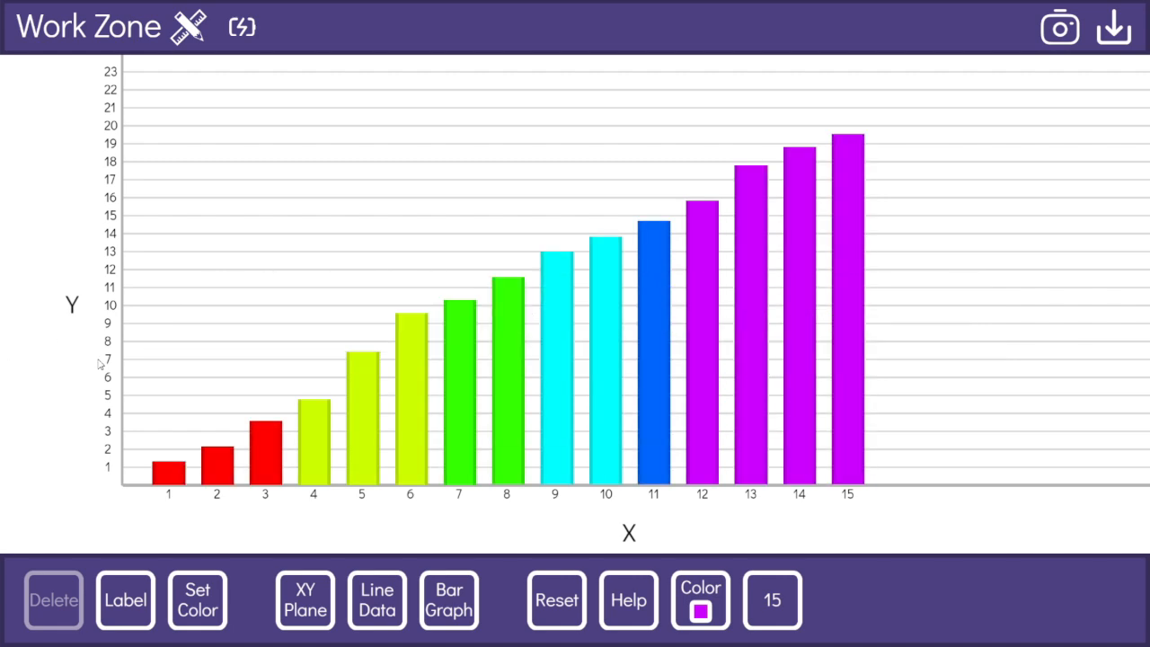
Step: Review the help page for the Bar Graph mode, return to the graph and download it for the File Library
left_click(620, 617)
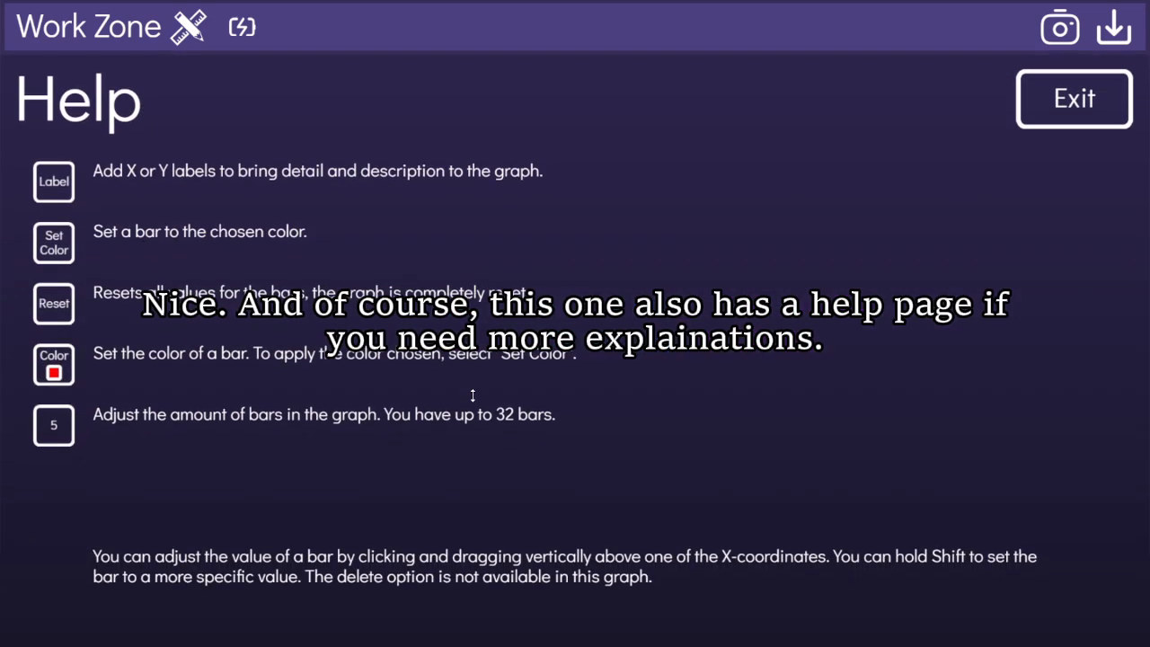
left_click(1075, 99)
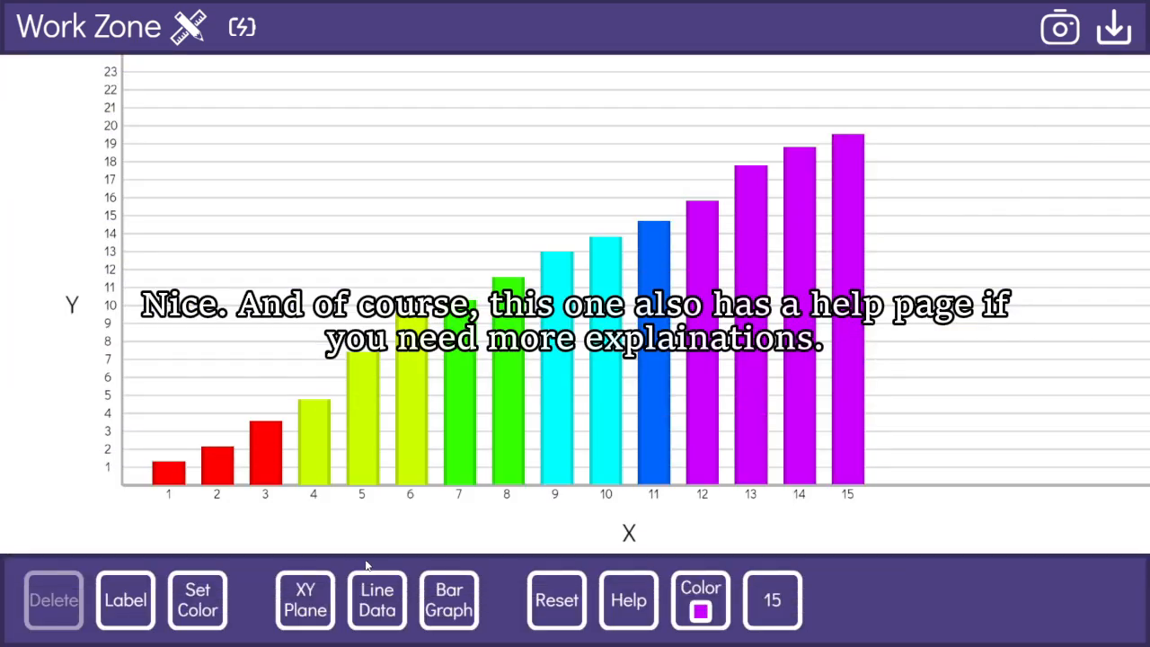
left_click(1112, 44)
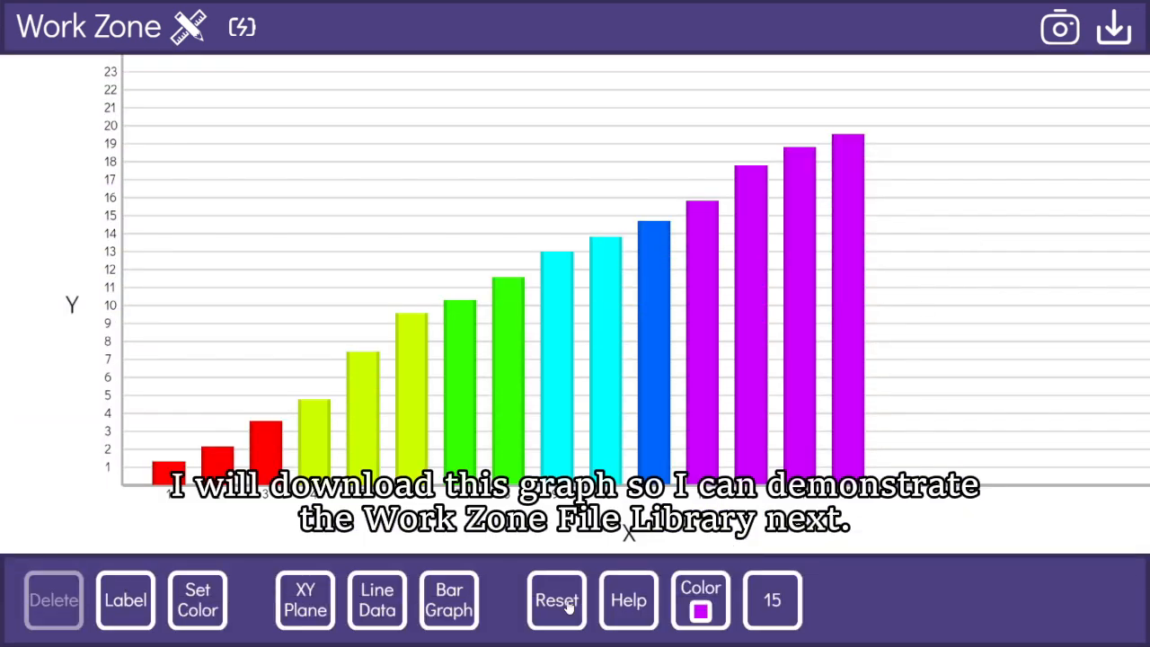
Step: Label the graph's X-axis Time (s) and its Y-axis Distance (ft)
left_click(146, 602)
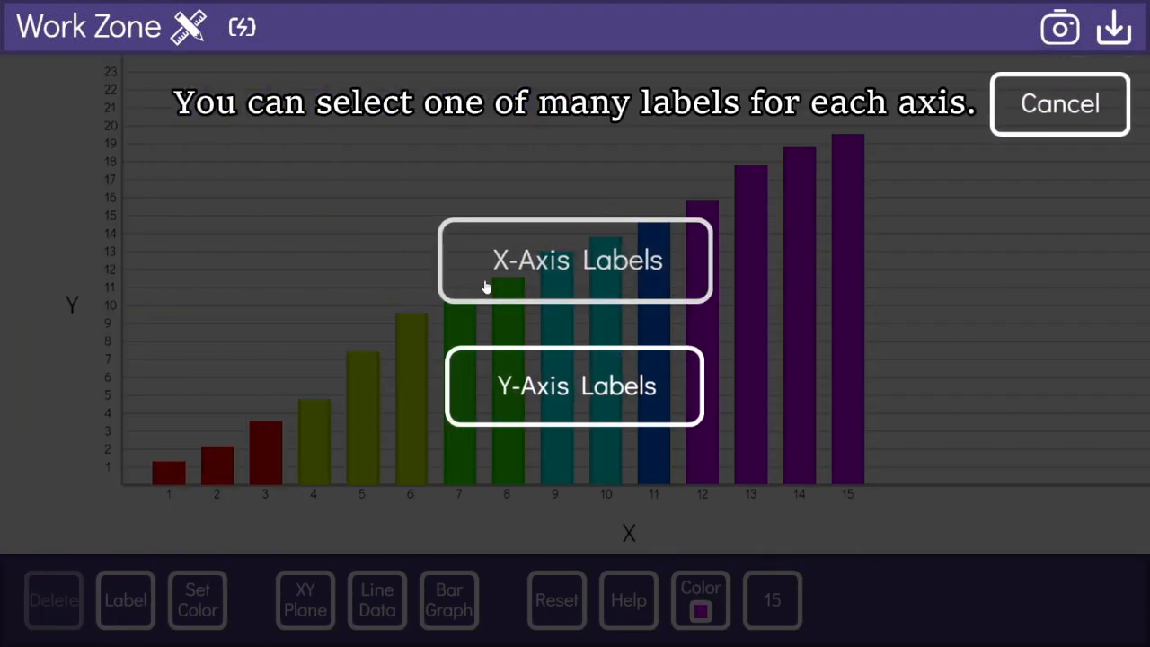
left_click(486, 287)
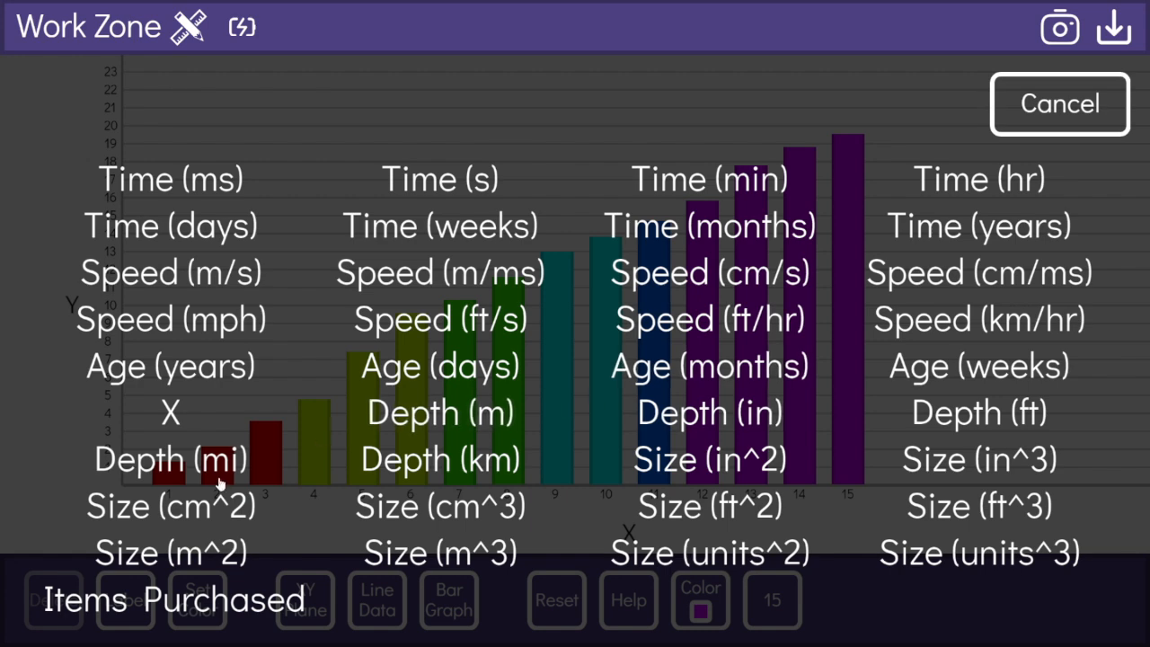
left_click(439, 177)
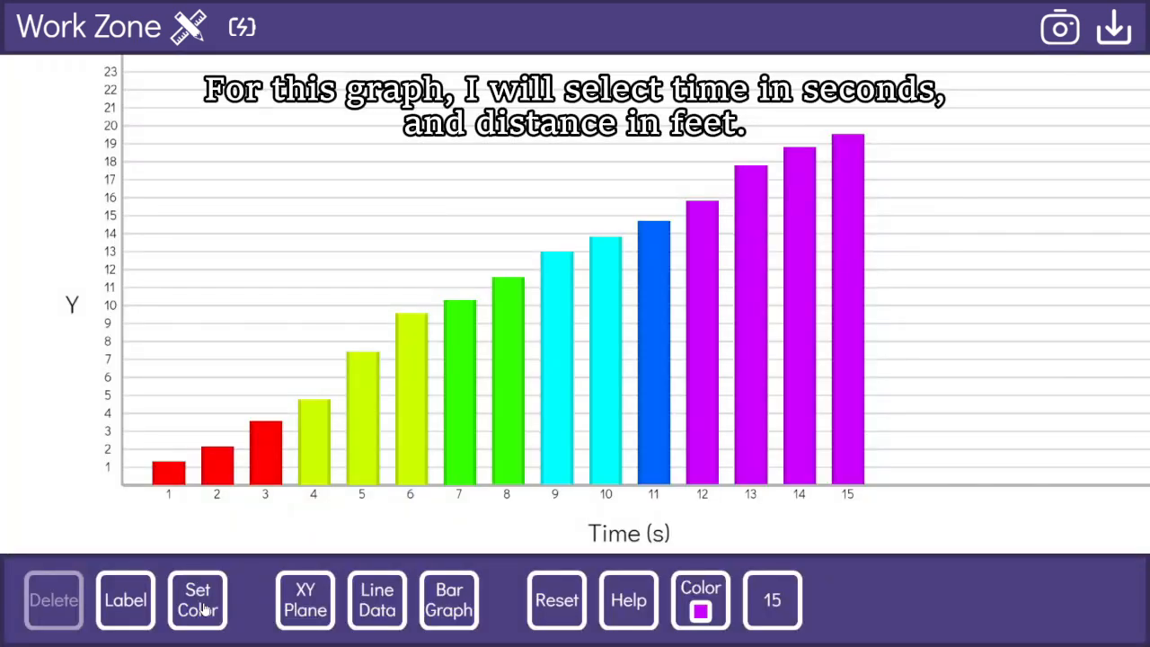
left_click(126, 600)
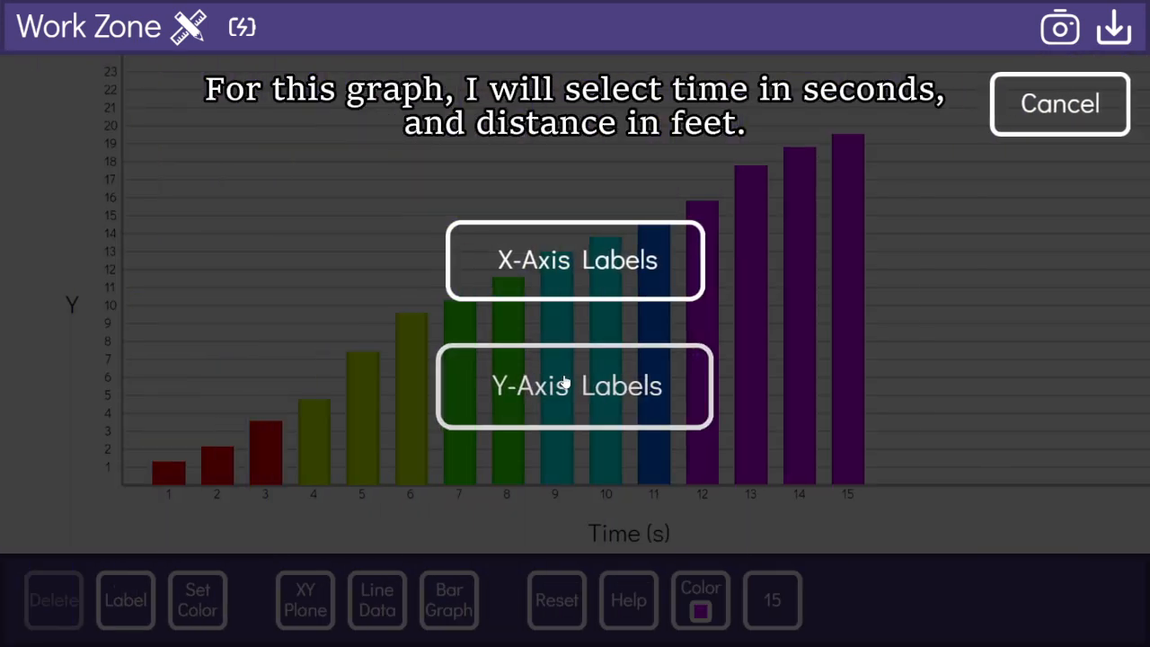
left_click(565, 383)
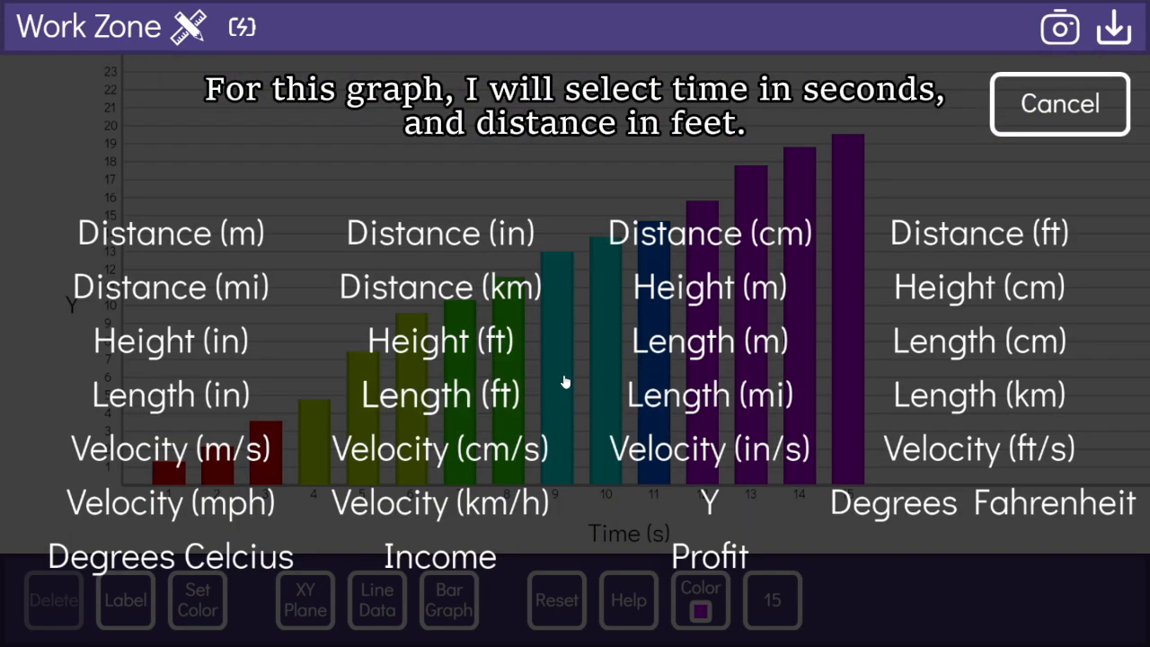
left_click(1005, 237)
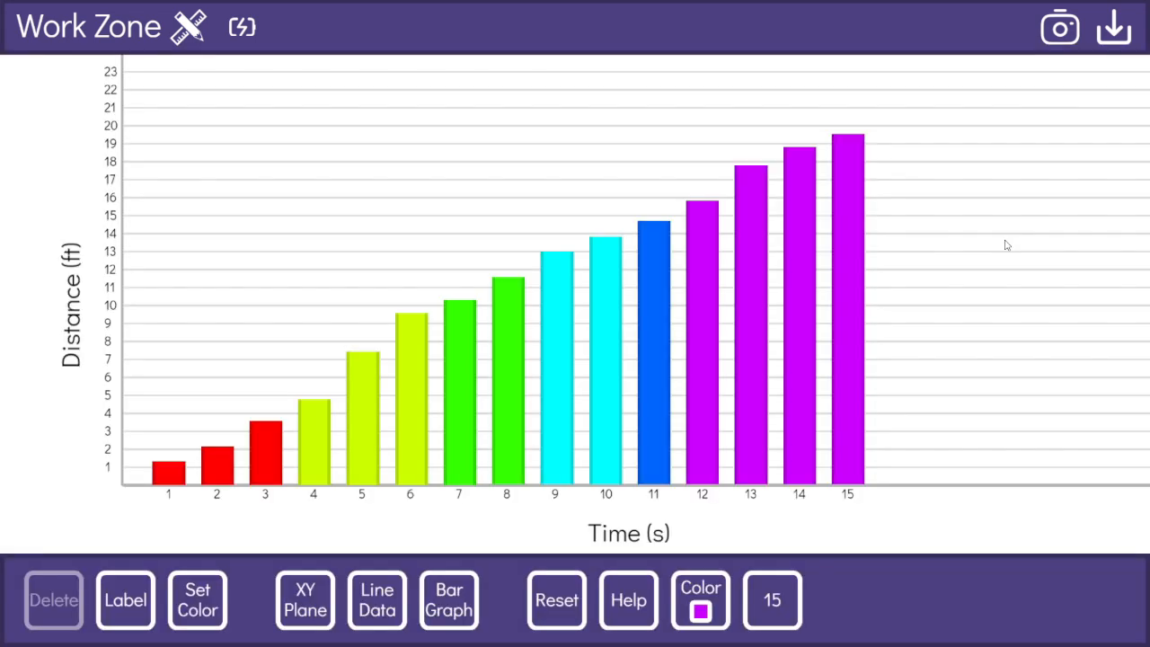
Step: Leave the graph for the File Library and view the options of file 1
left_click(191, 27)
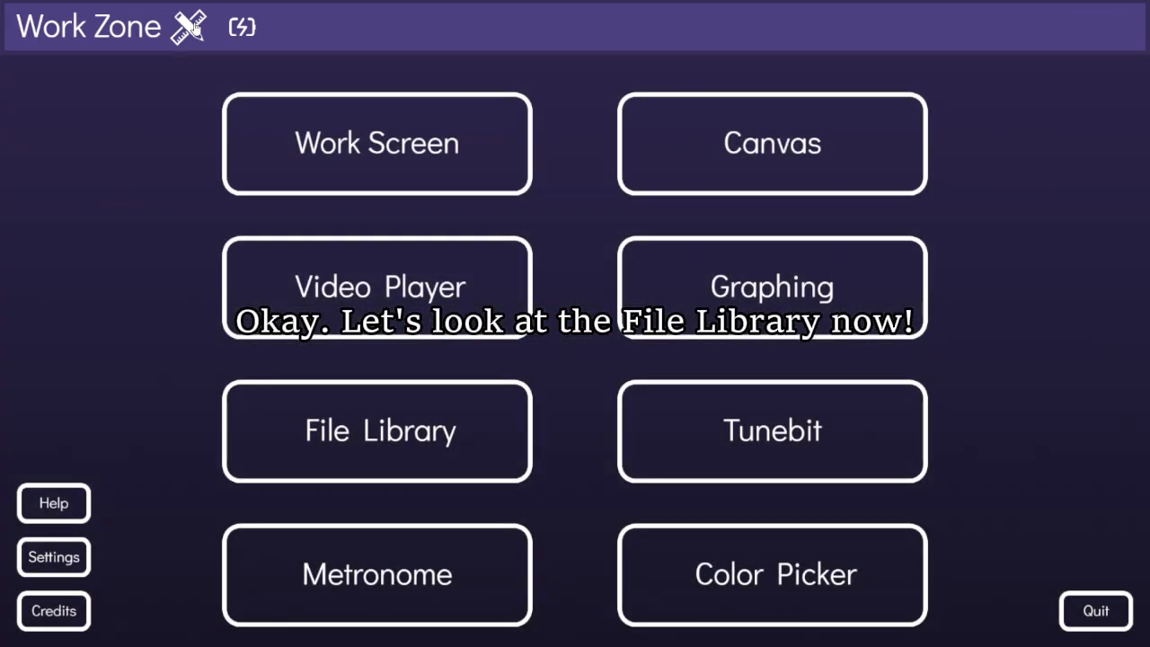
left_click(497, 464)
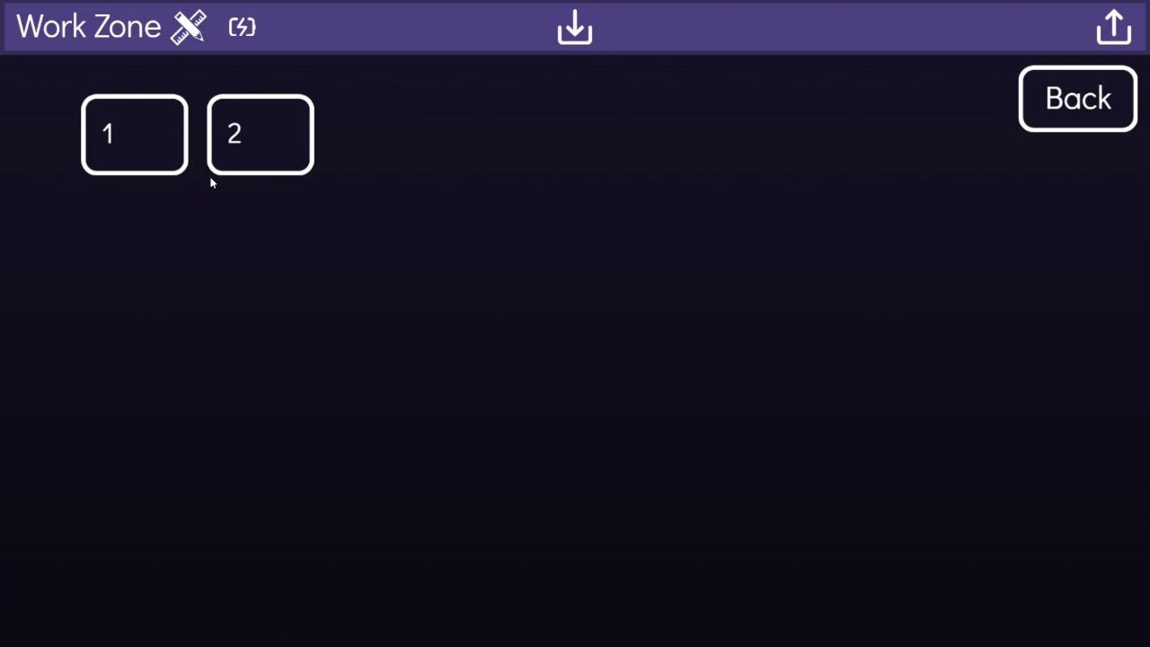
left_click(180, 169)
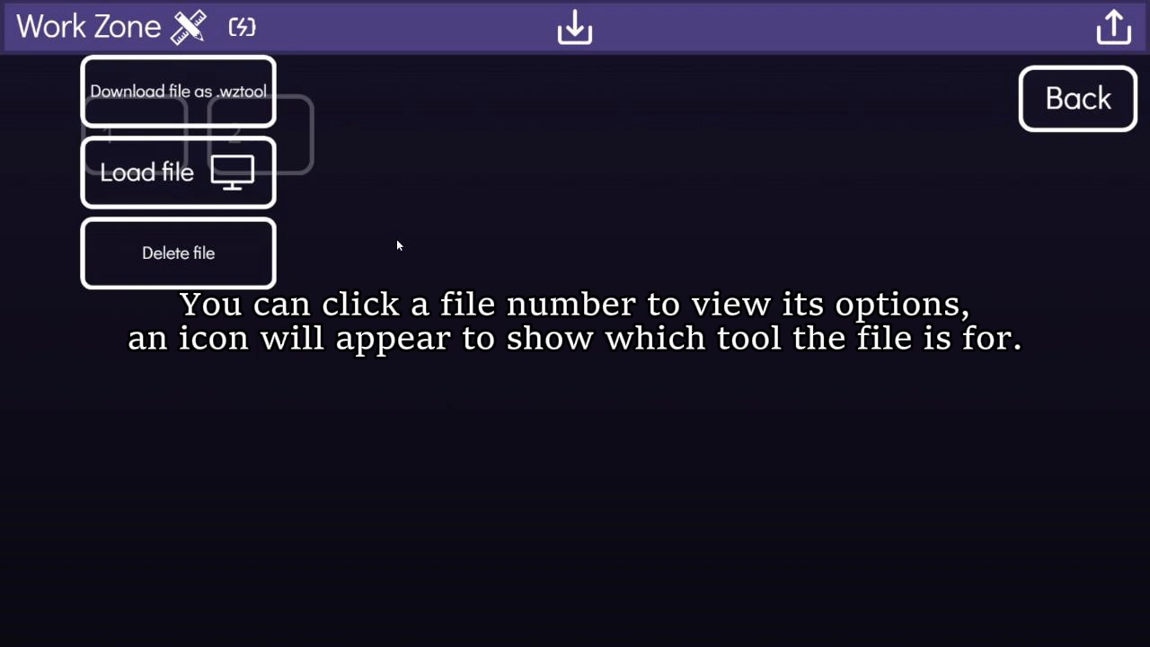
left_click(334, 208)
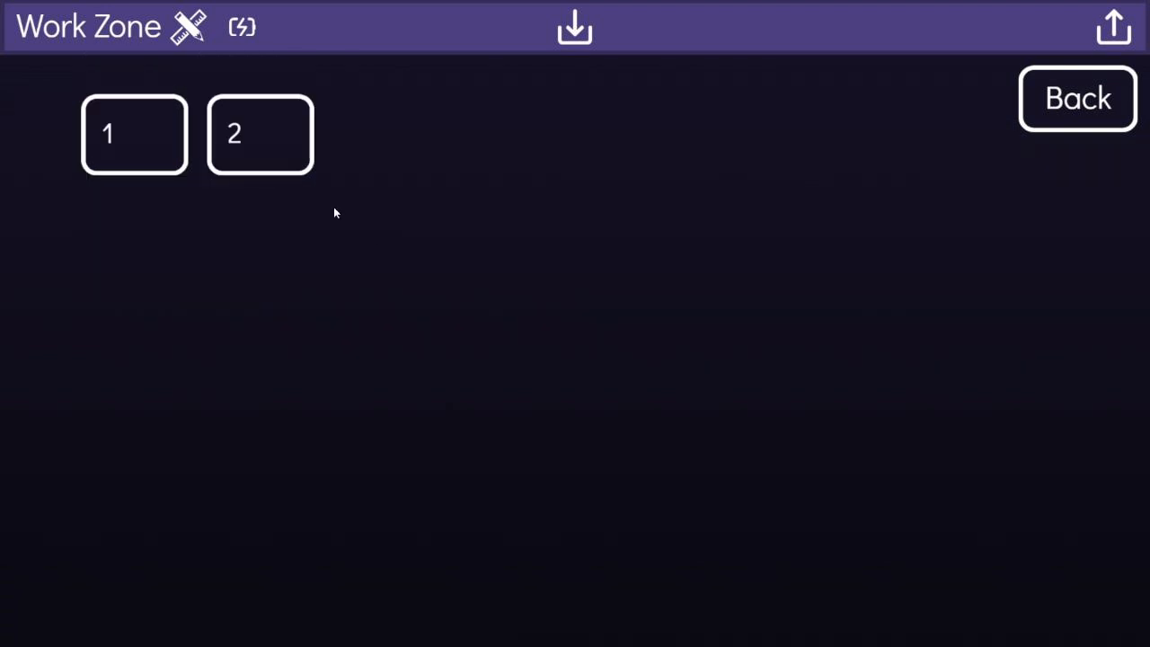
Step: Try to load file 2, the bar graph file, from the File Library
left_click(264, 149)
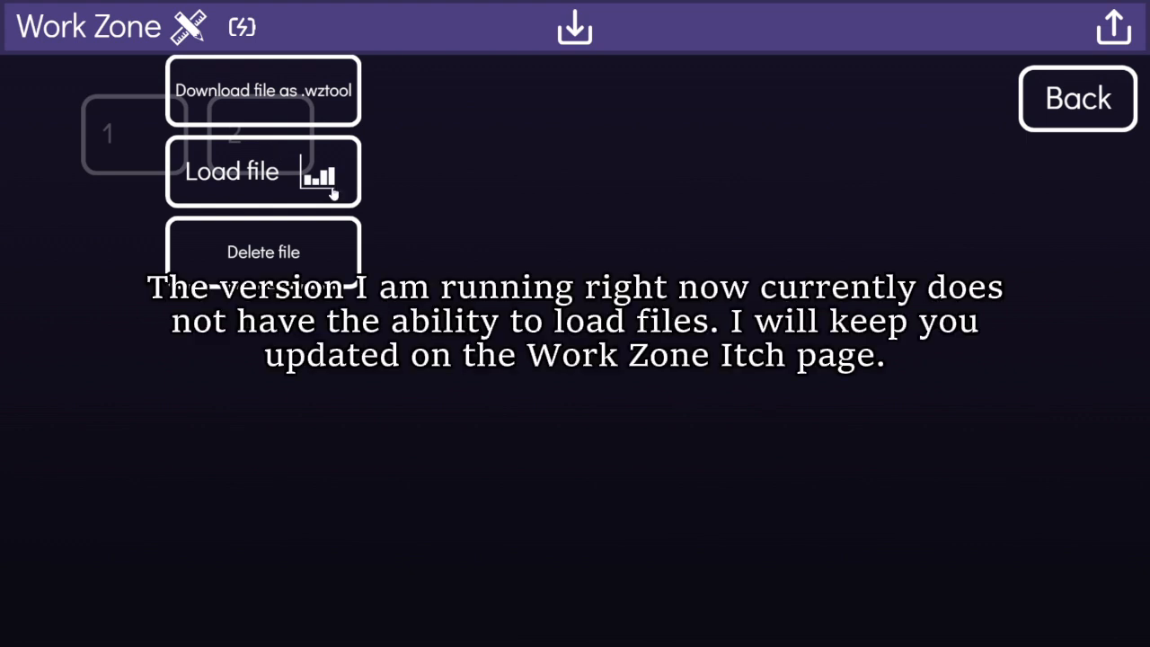
left_click(334, 194)
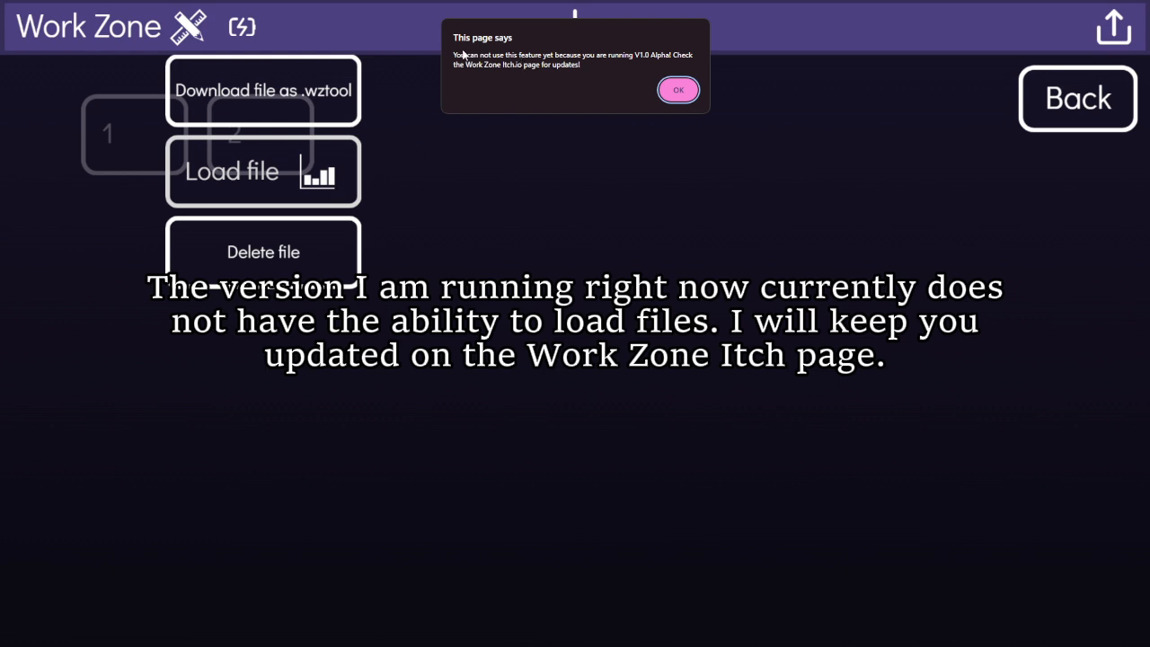
left_click_drag(462, 54, 594, 81)
left_click(509, 56)
left_click(667, 92)
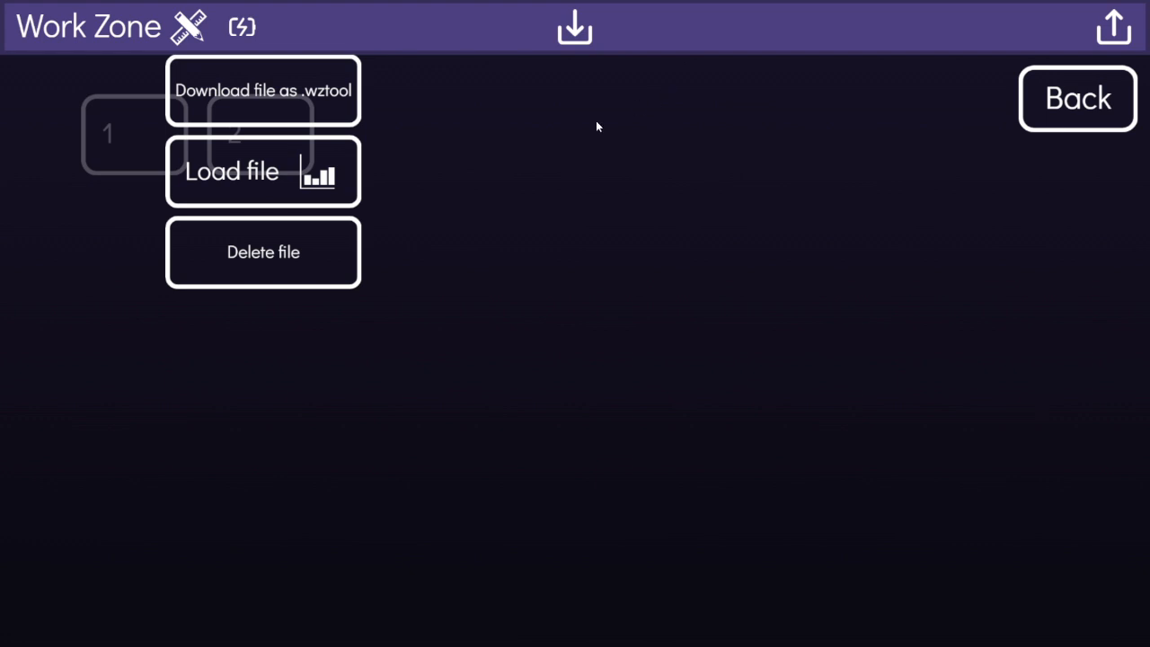
left_click(443, 240)
Step: Delete file 1 and the remaining graph file from the File Library
left_click(179, 159)
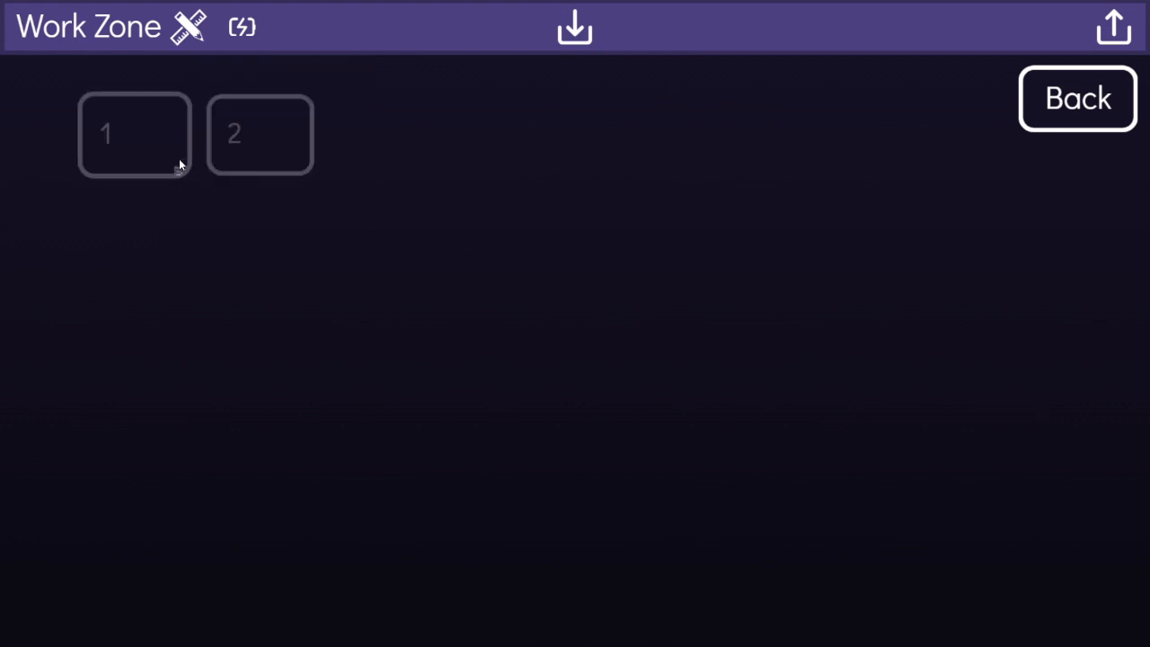
left_click(159, 228)
left_click(624, 79)
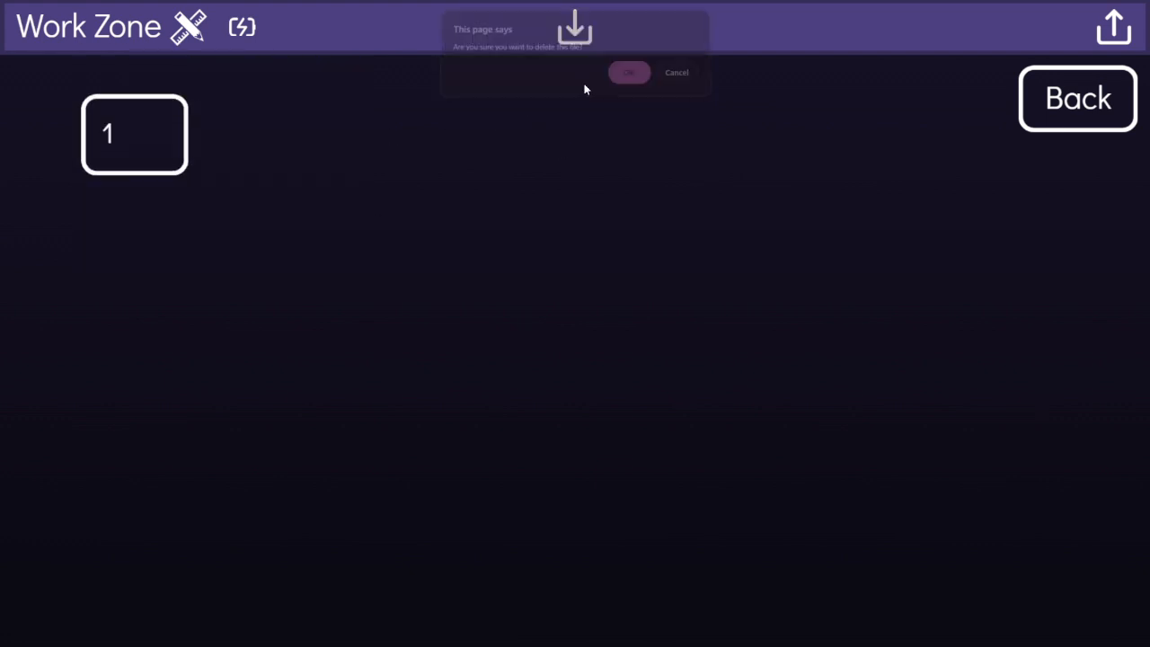
left_click(90, 142)
left_click(141, 241)
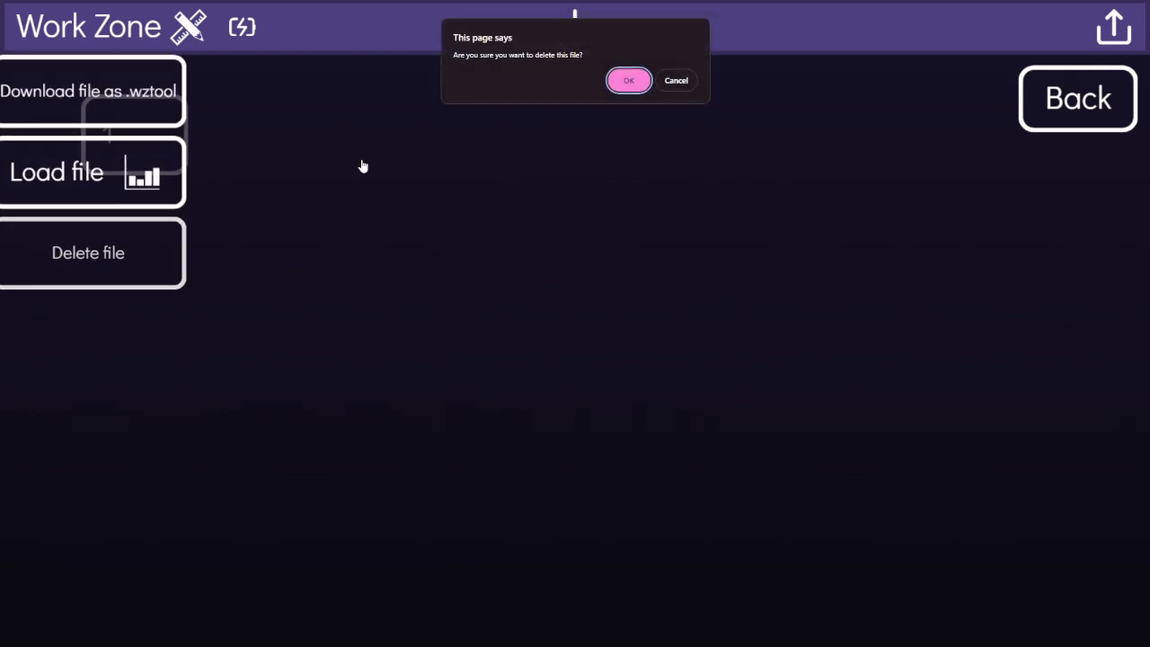
left_click(628, 82)
Step: Return to the main menu and open the Tunebit page
left_click(1053, 98)
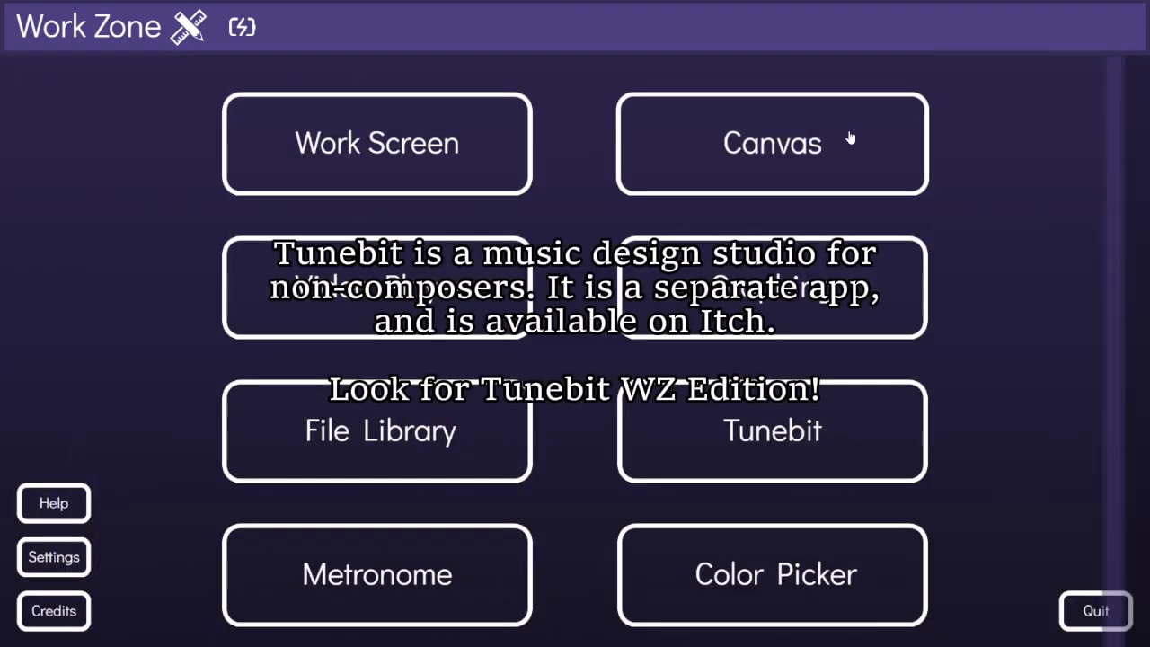
left_click(656, 410)
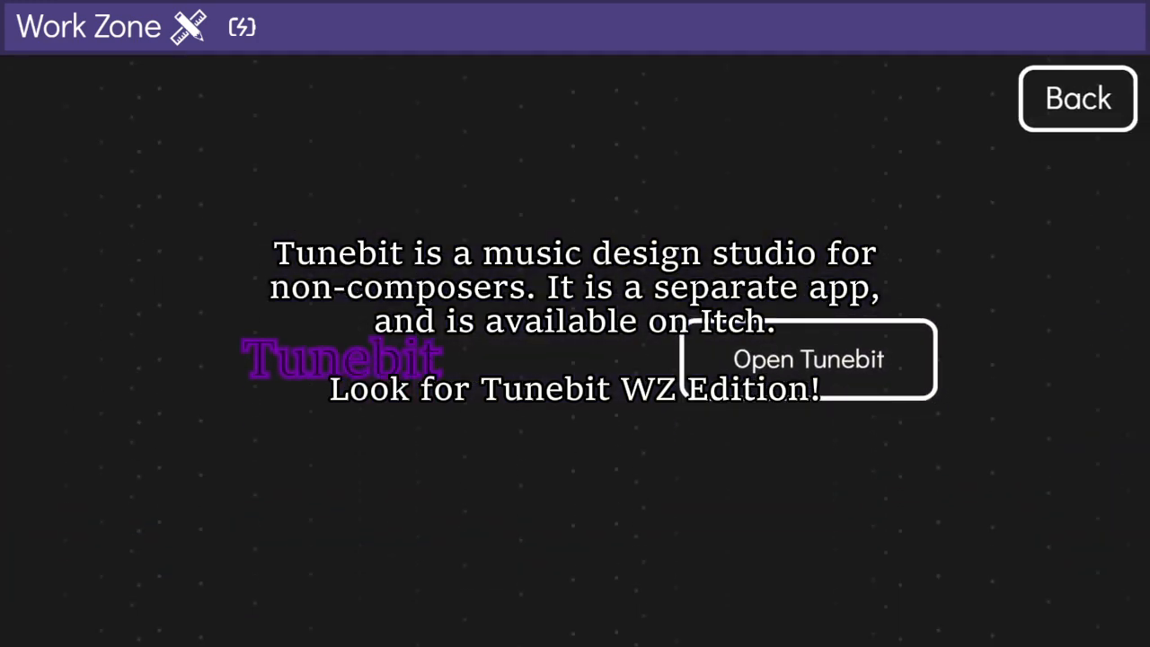
Step: Open the Tunebit Work Zone Edition page on itch.io, look through its description and screenshots, and close the page
left_click(763, 341)
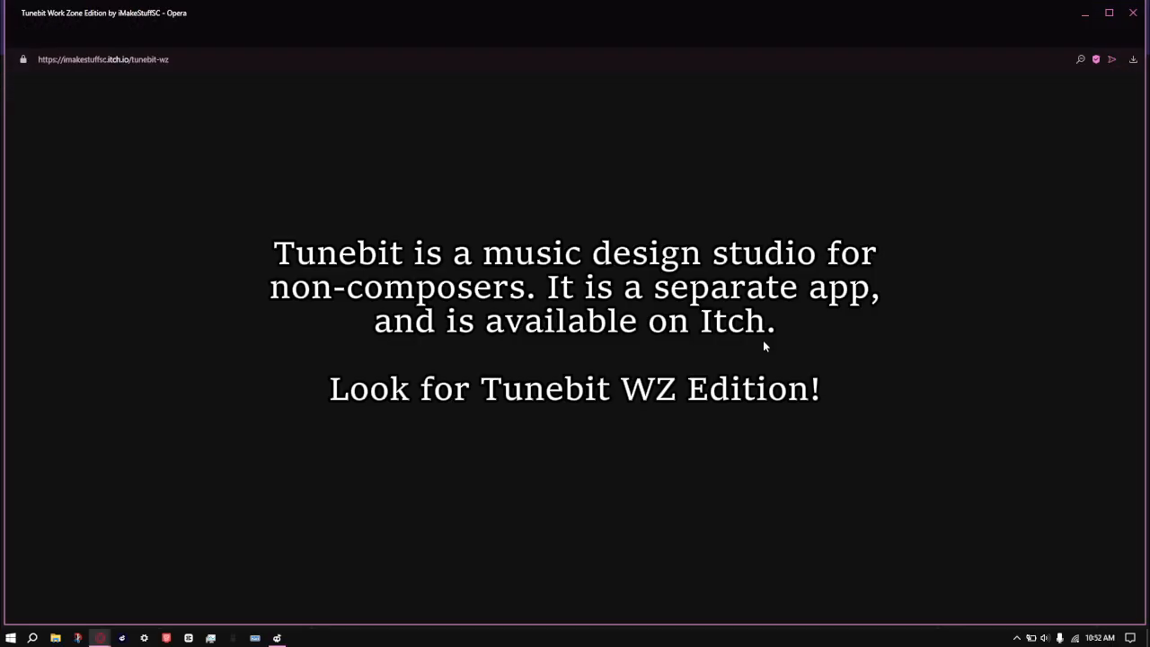
scroll(618, 282, "down", 3)
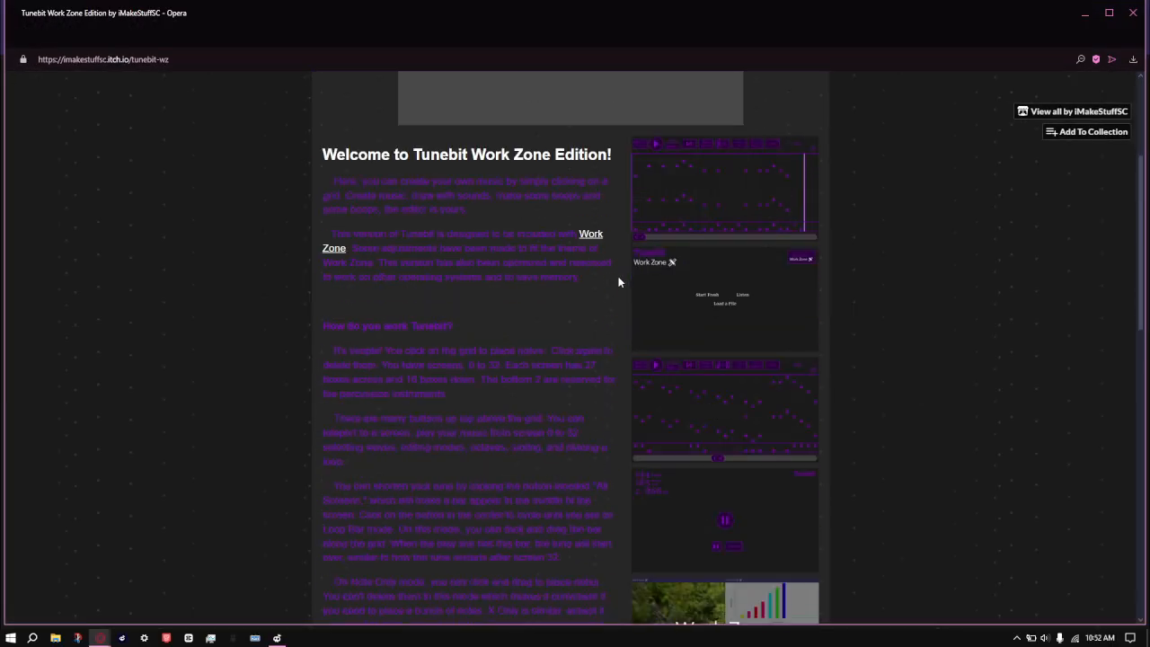
scroll(618, 282, "down", 4)
scroll(620, 282, "up", 7)
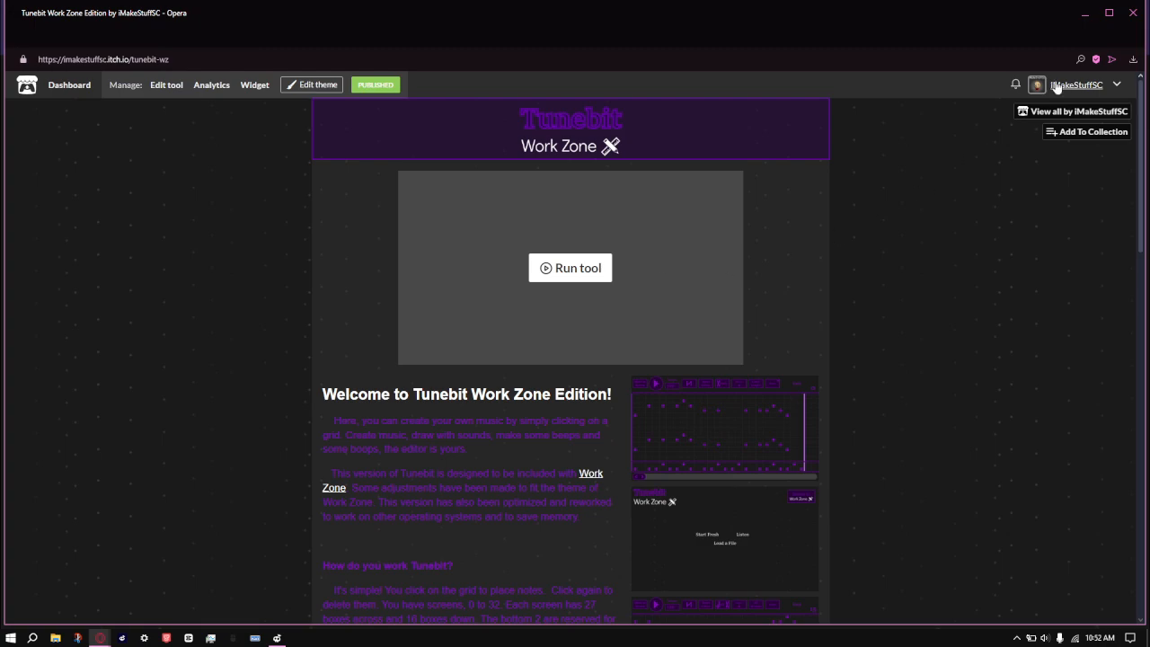
left_click(1134, 13)
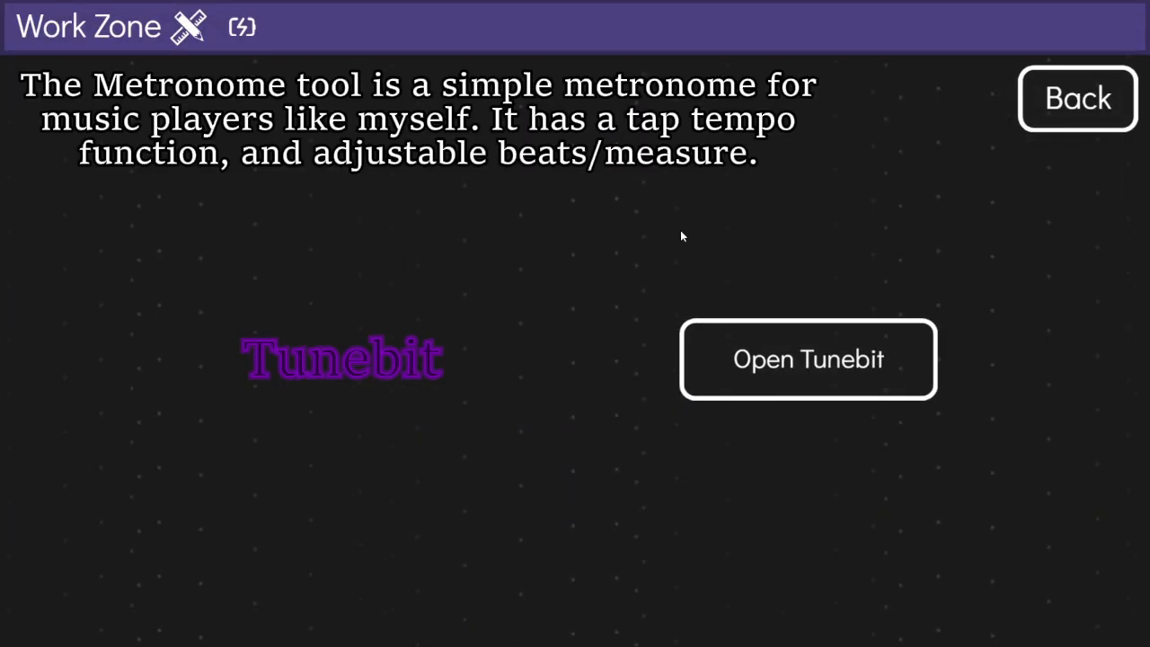
Step: Return to the main menu, open the Metronome, and play it briefly at 120 BPM with 4 beats per measure
left_click(1083, 108)
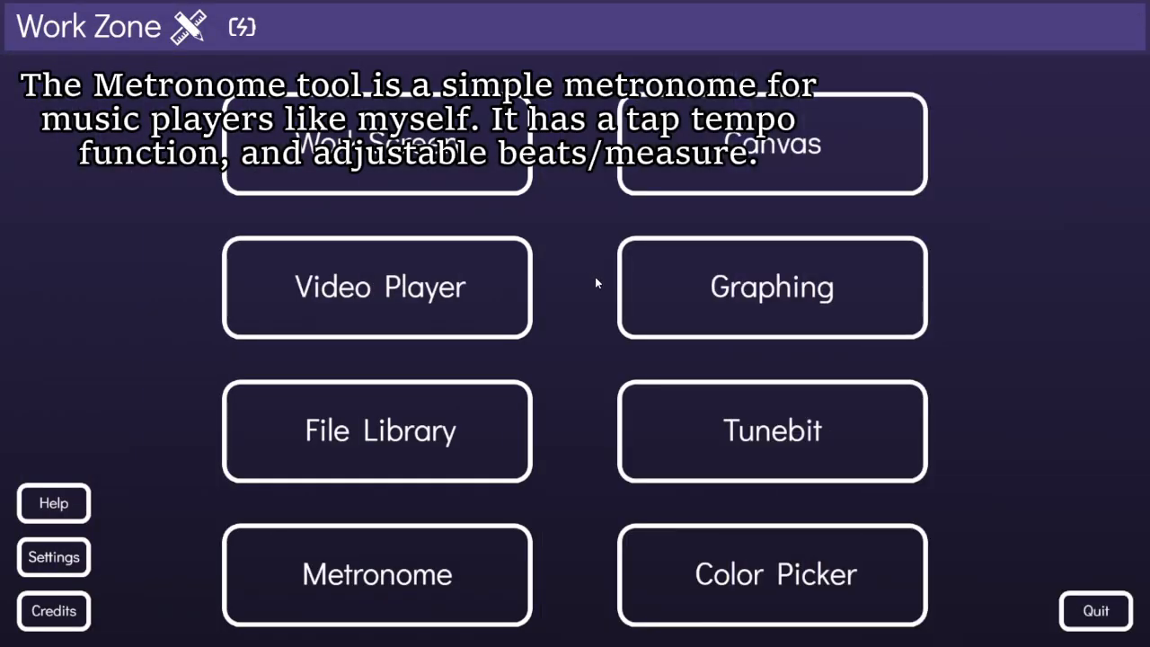
left_click(486, 607)
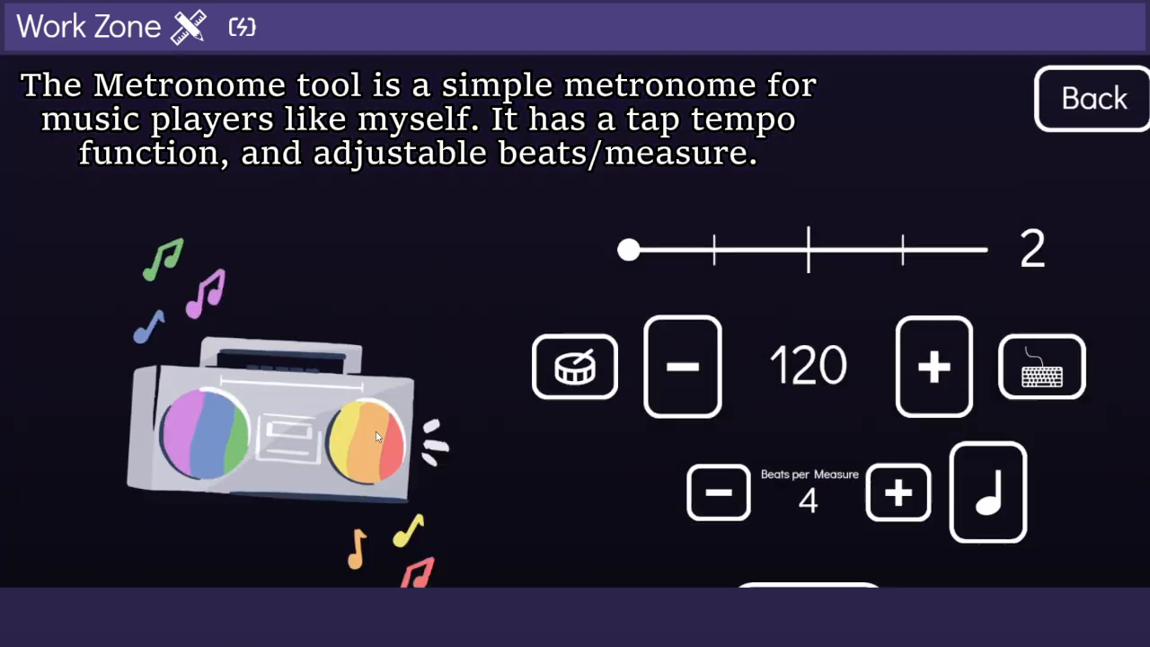
left_click(791, 596)
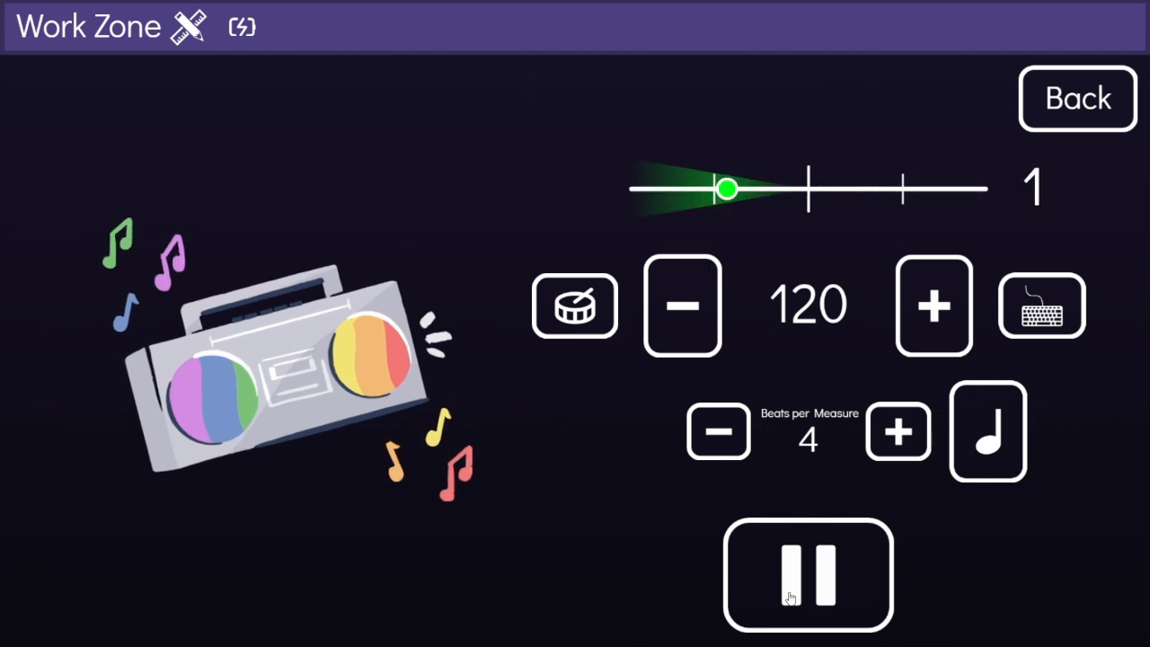
left_click(741, 550)
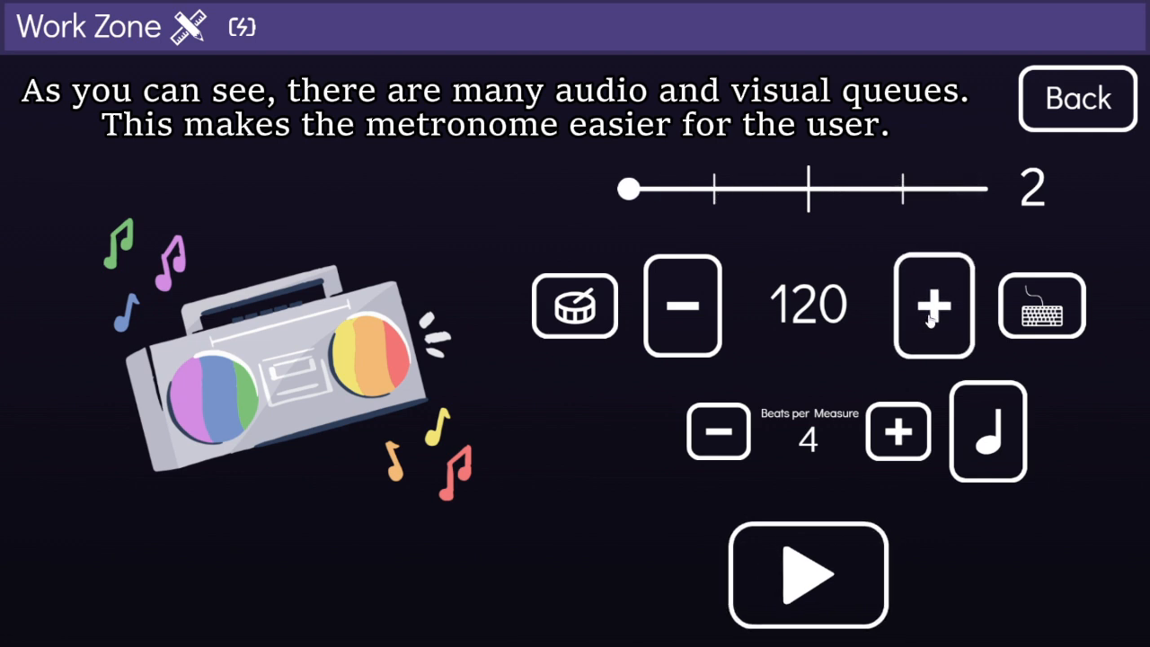
Step: Set the metronome to 138 BPM with the tap tempo function and play it briefly
left_click(585, 310)
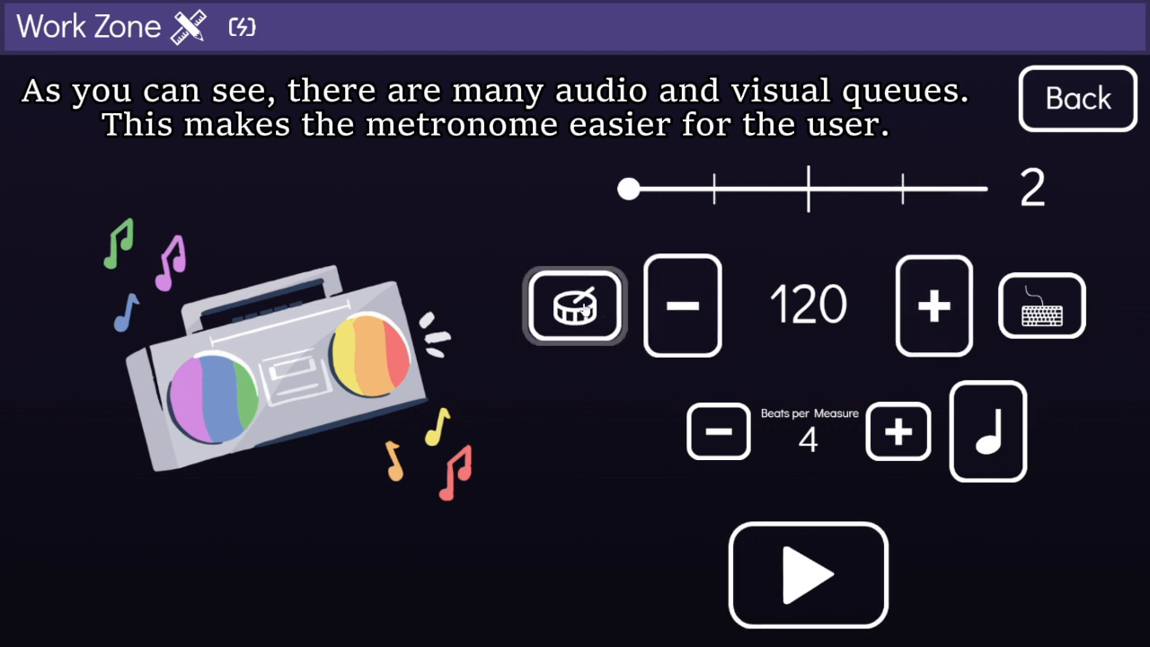
left_click(585, 311)
left_click(585, 310)
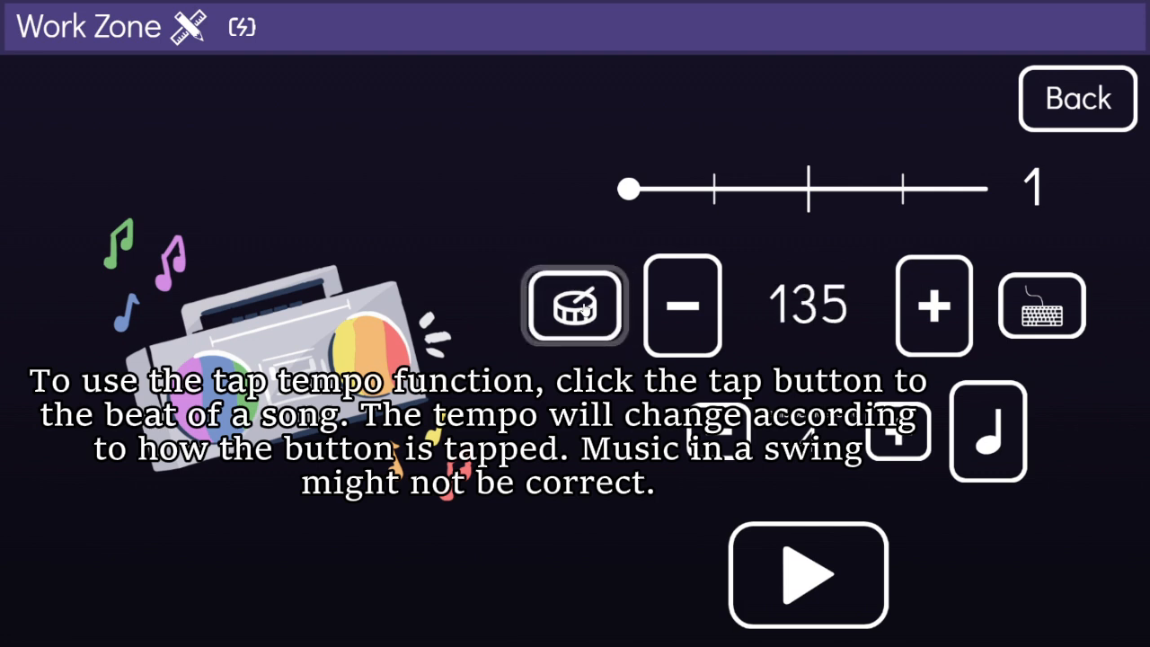
key("space")
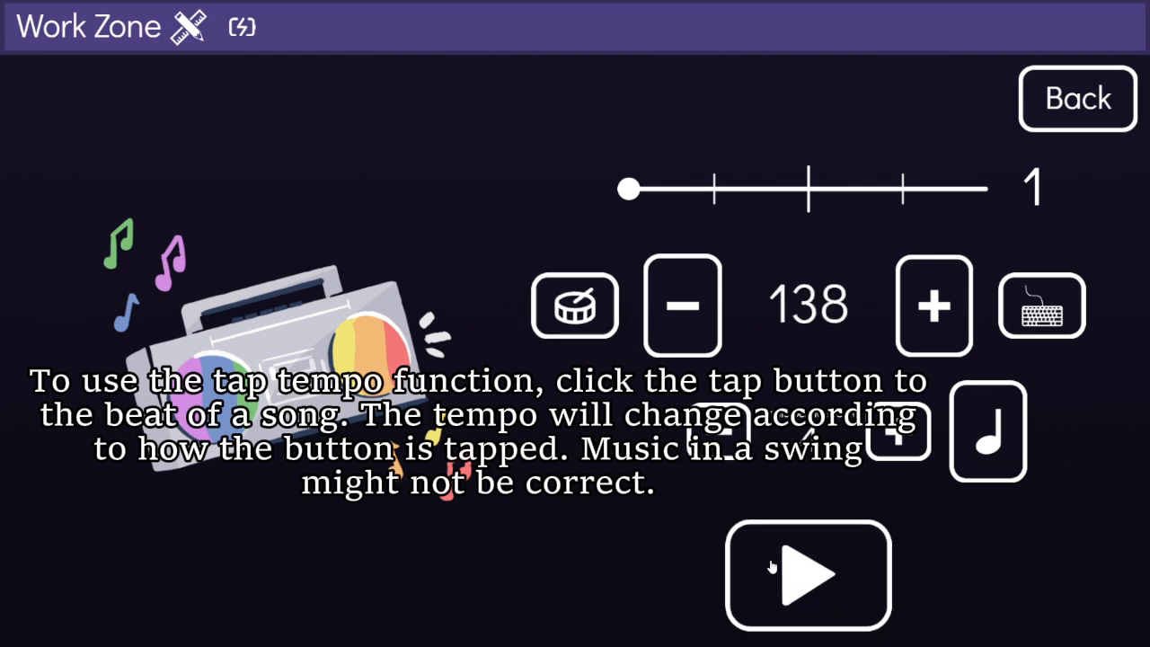
left_click(747, 570)
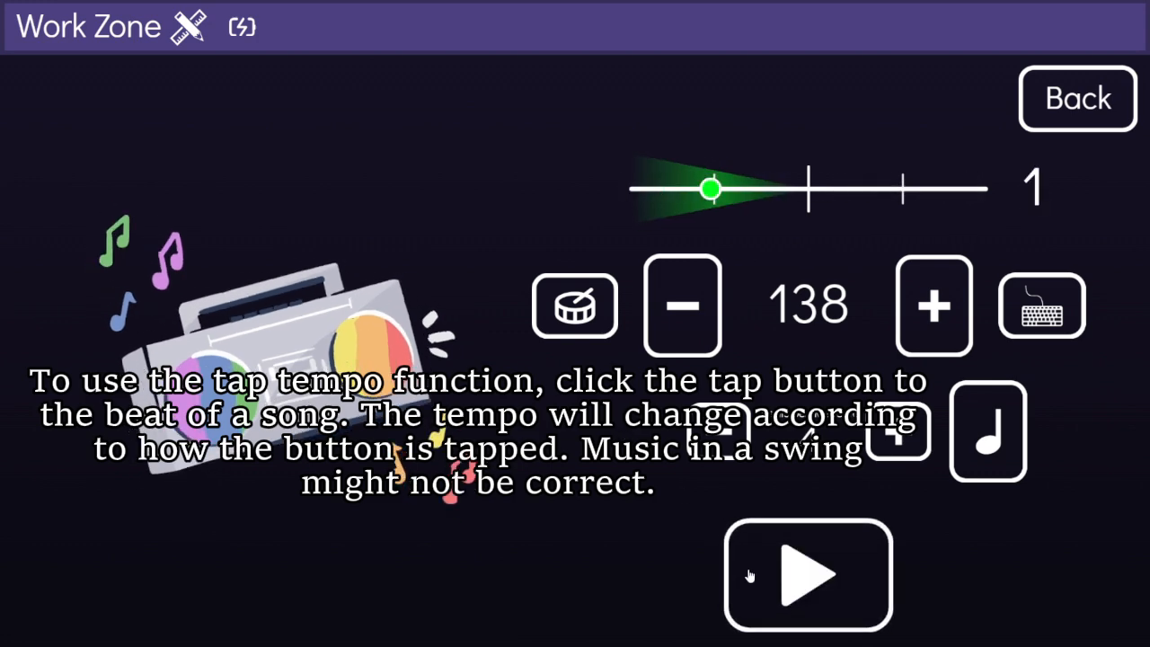
Step: Tap in a faster tempo of 167 BPM with the tap tempo function, and play and stop the metronome
left_click(594, 323)
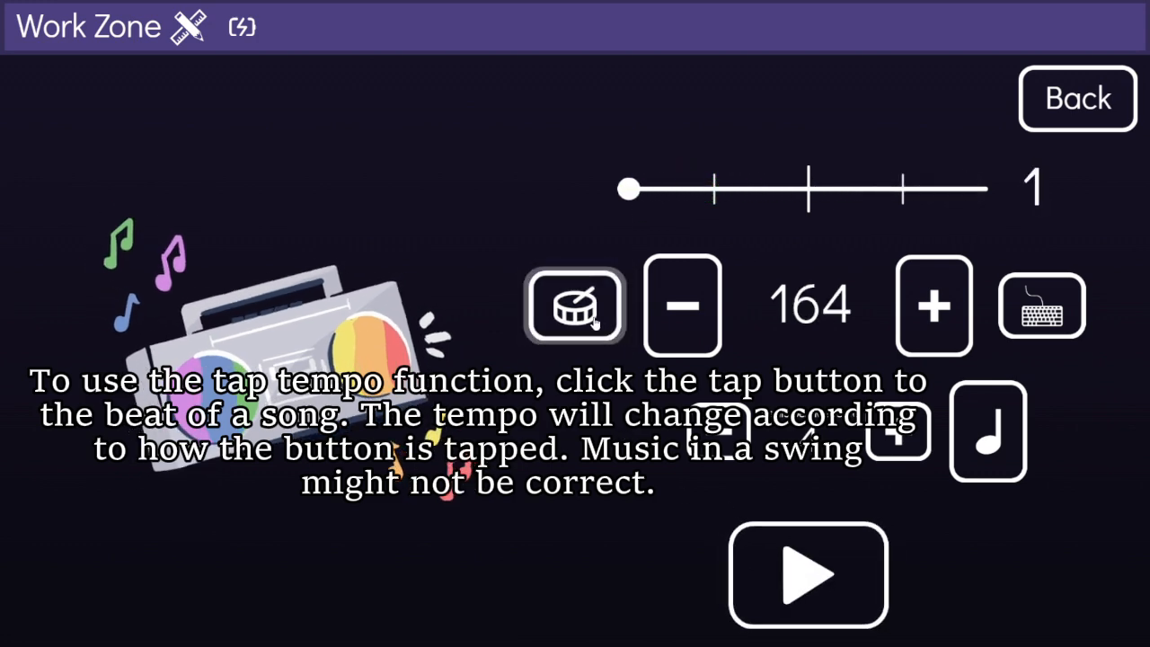
left_click(593, 322)
left_click(593, 322)
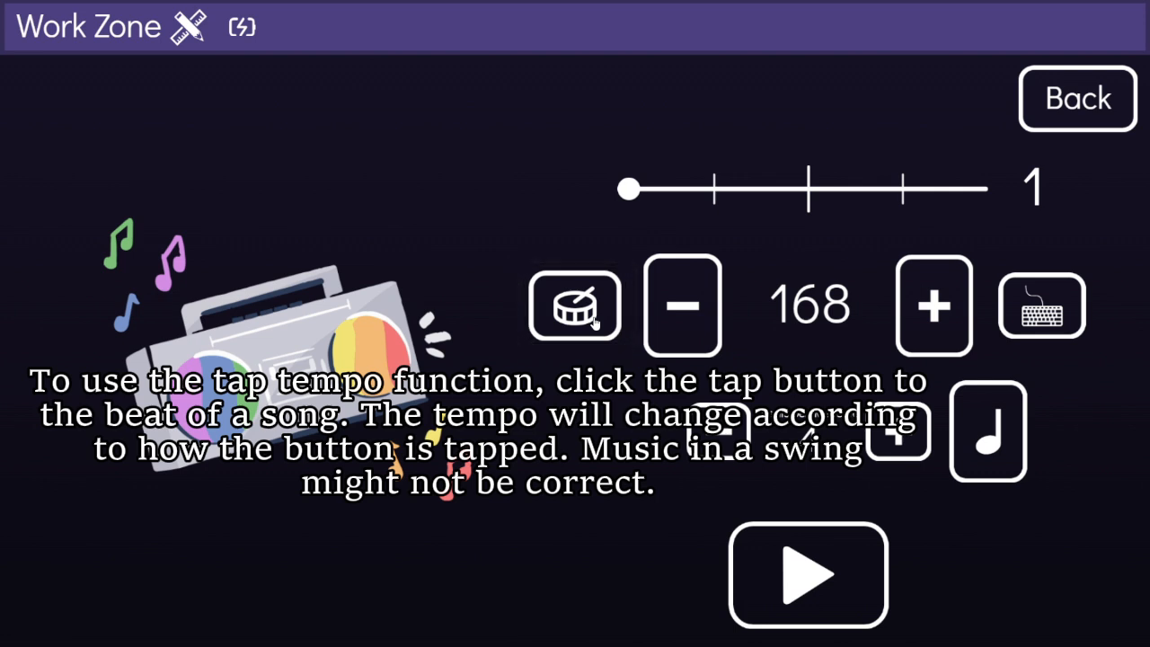
left_click(594, 323)
left_click(594, 322)
left_click(594, 322)
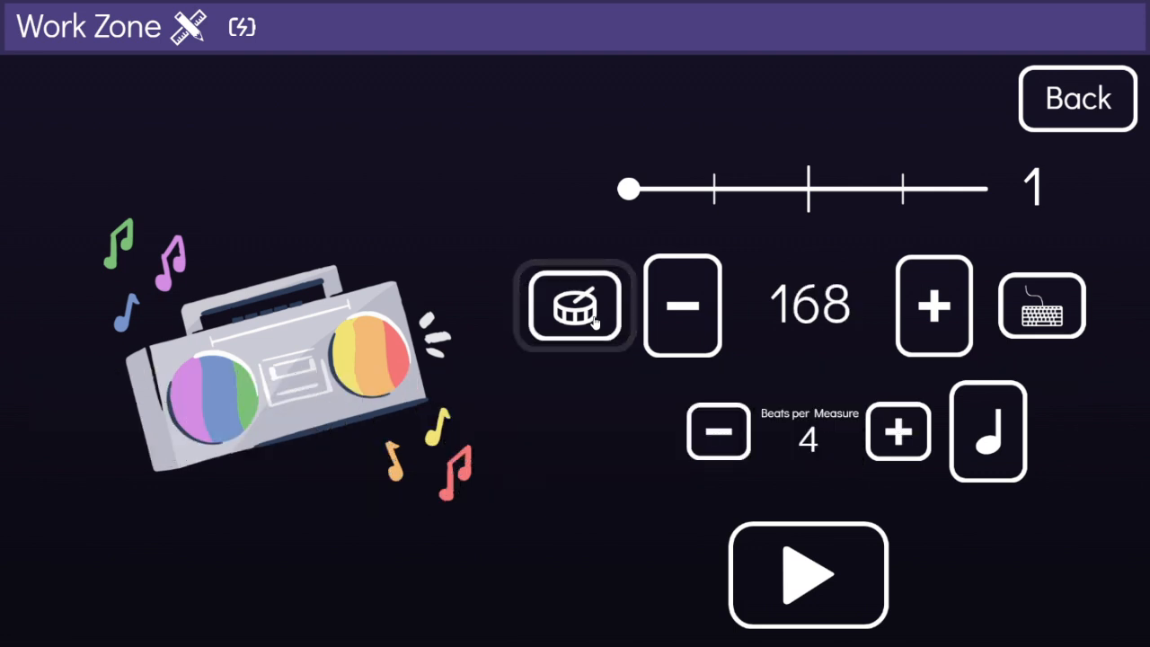
left_click(594, 322)
left_click(594, 323)
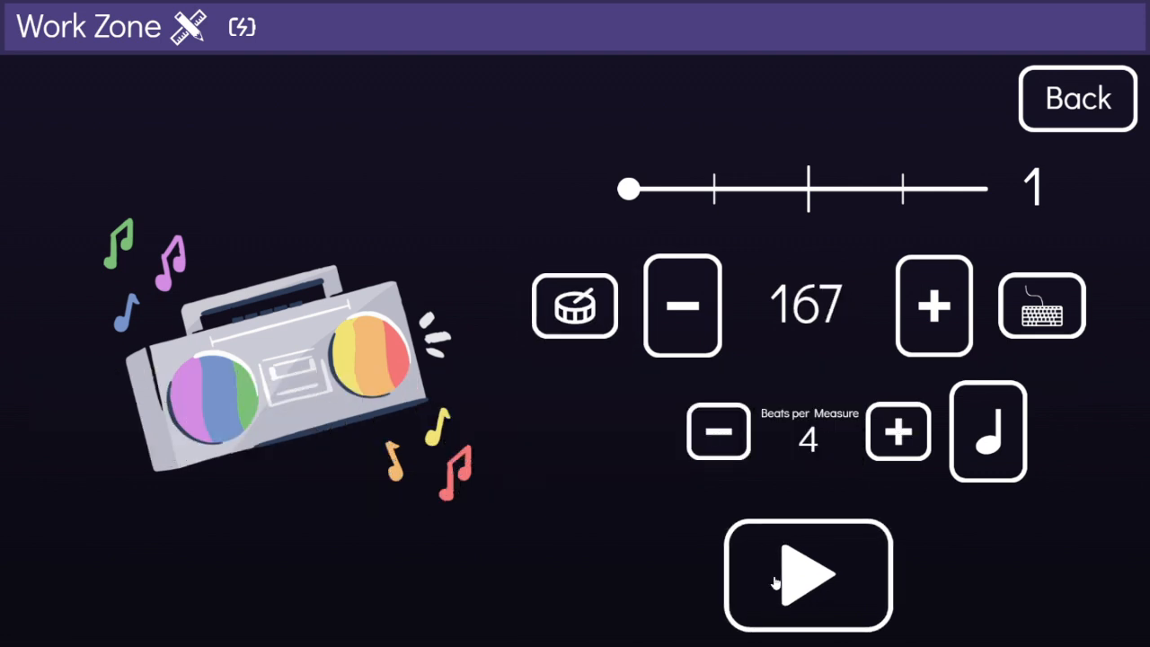
left_click(772, 580)
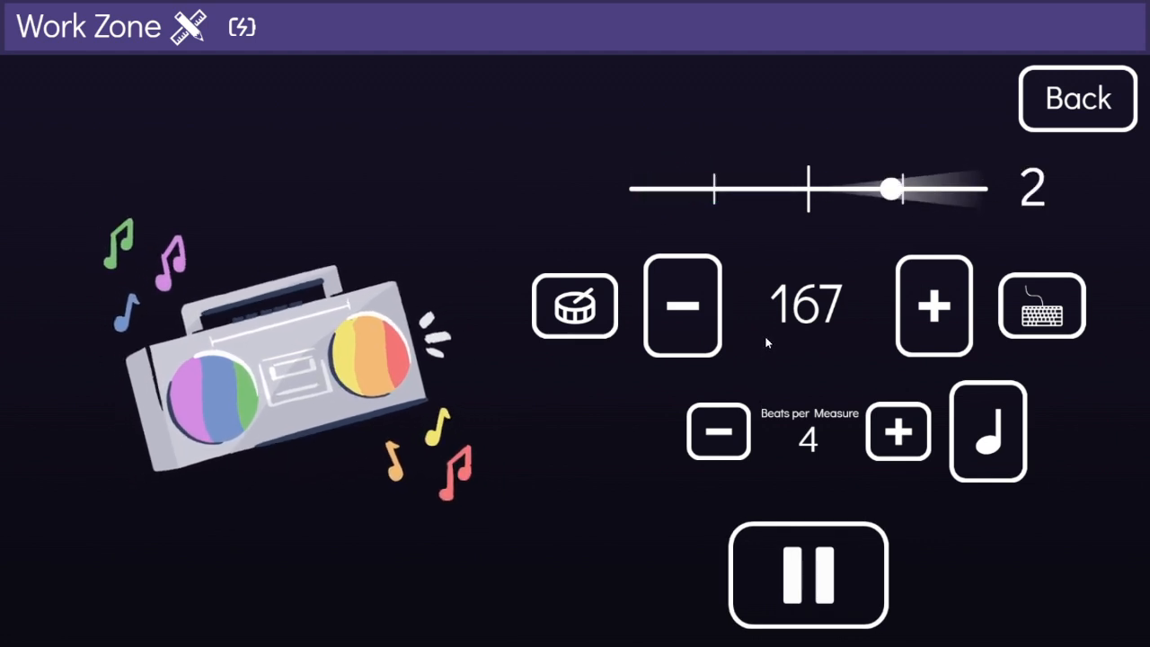
left_click(815, 551)
Step: Raise the tempo in single increments to 172 BPM, and play and stop the metronome
left_click(910, 331)
left_click(910, 330)
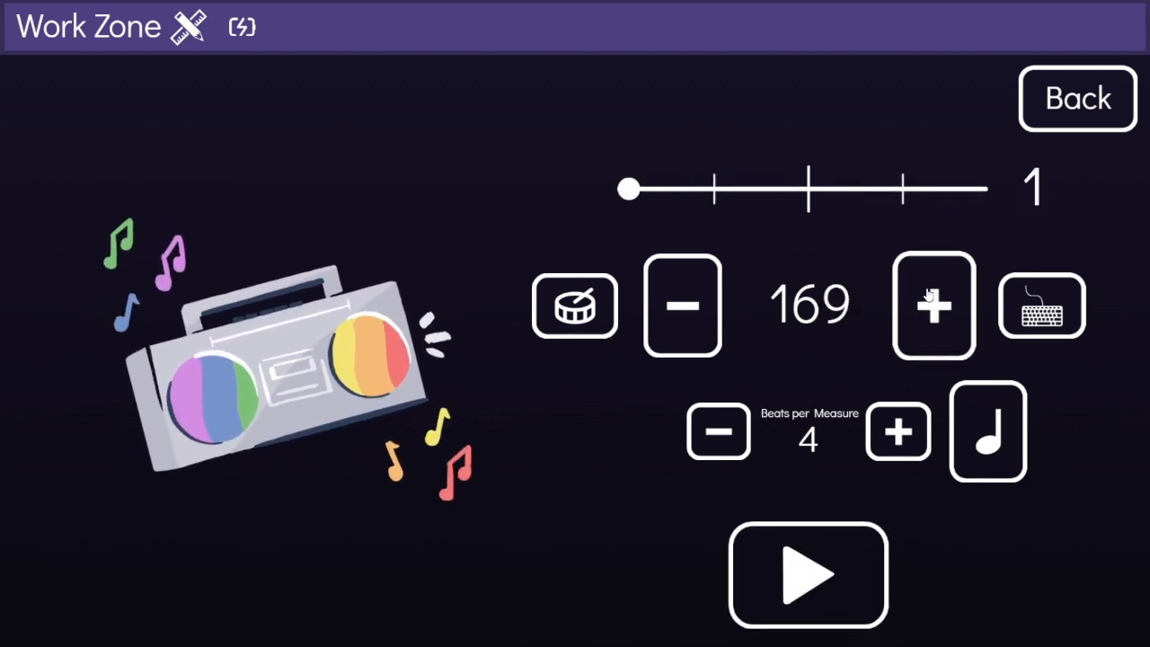
left_click(910, 330)
left_click(909, 331)
left_click(910, 331)
left_click(796, 578)
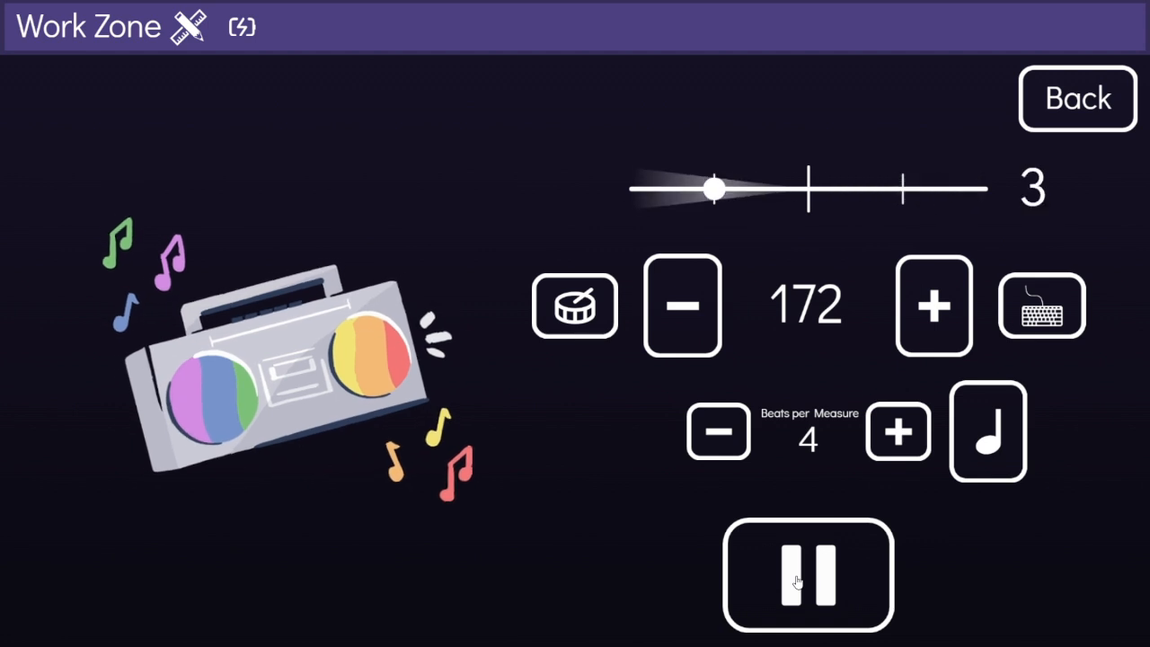
left_click(796, 581)
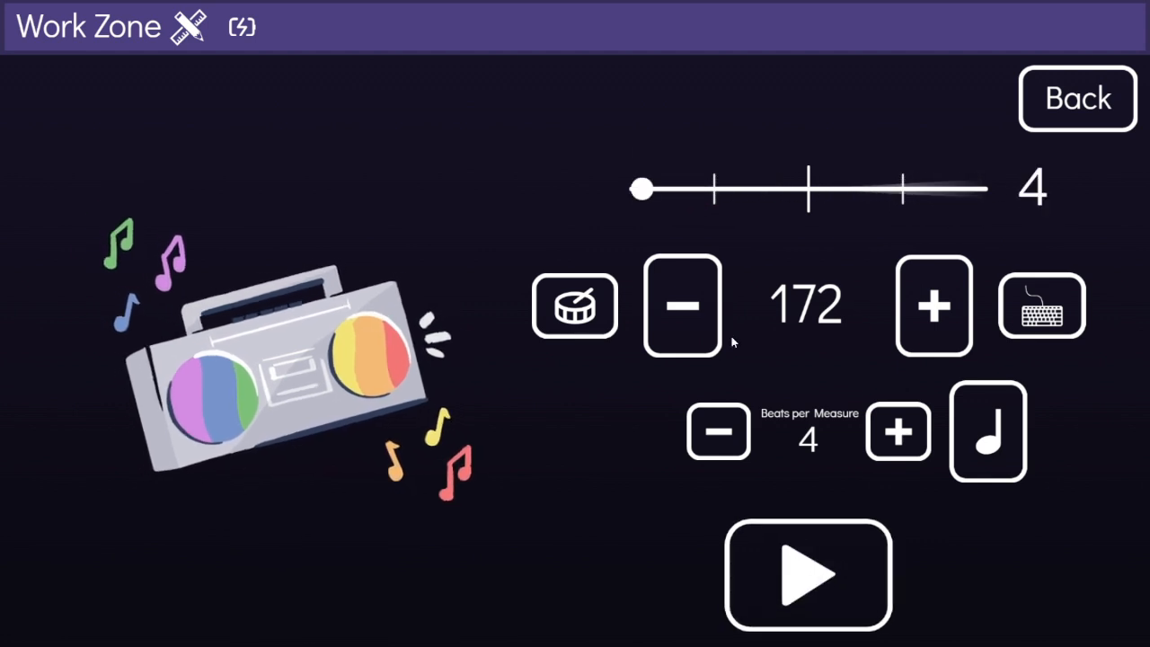
Step: Enter an exact tempo of 90 BPM, and play and stop the metronome
left_click(1012, 301)
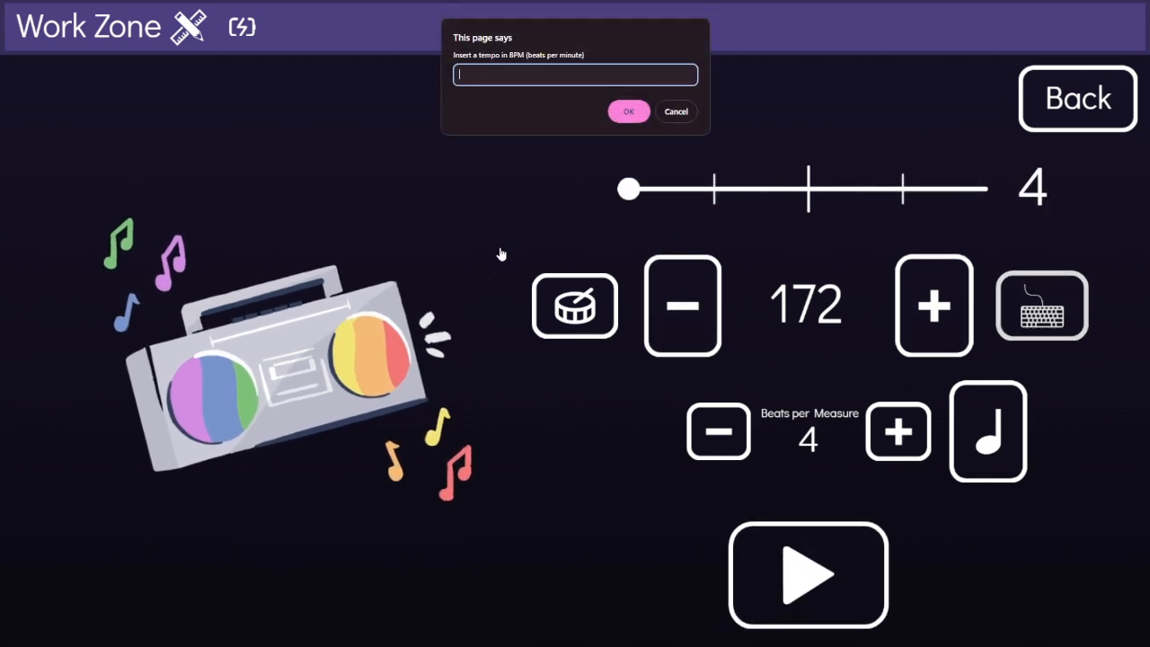
type("90")
key("Return")
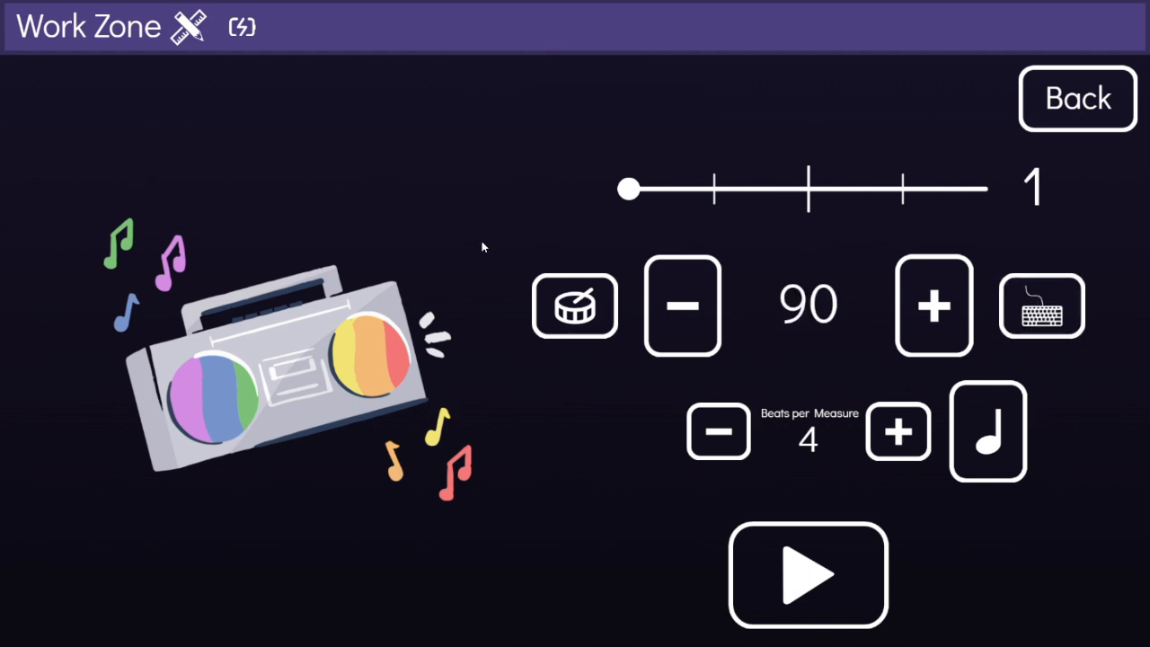
left_click(780, 578)
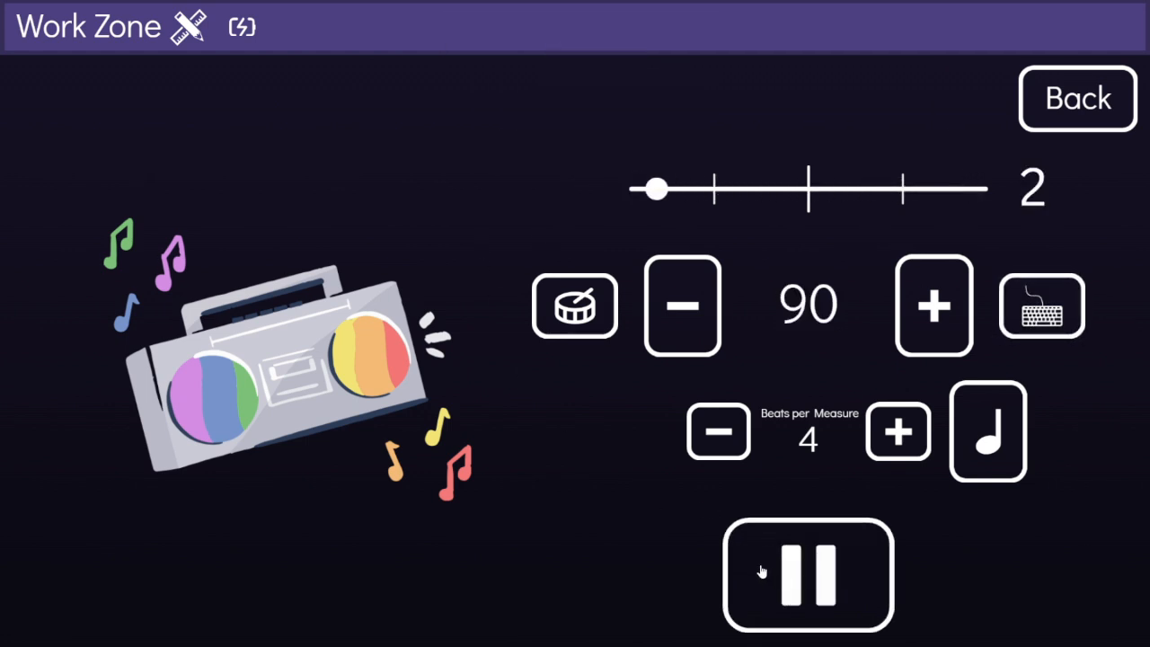
left_click(759, 576)
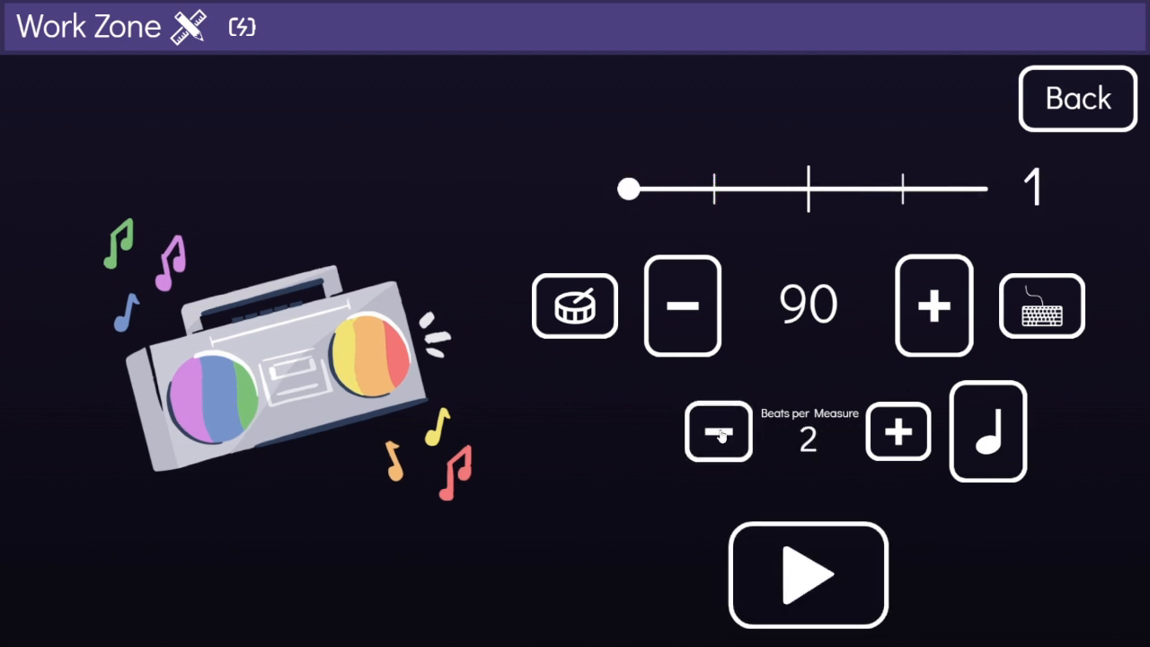
Step: Try the metronome with 2 beats per measure, and again with 5 beats per measure, stopping it each time
left_click(744, 564)
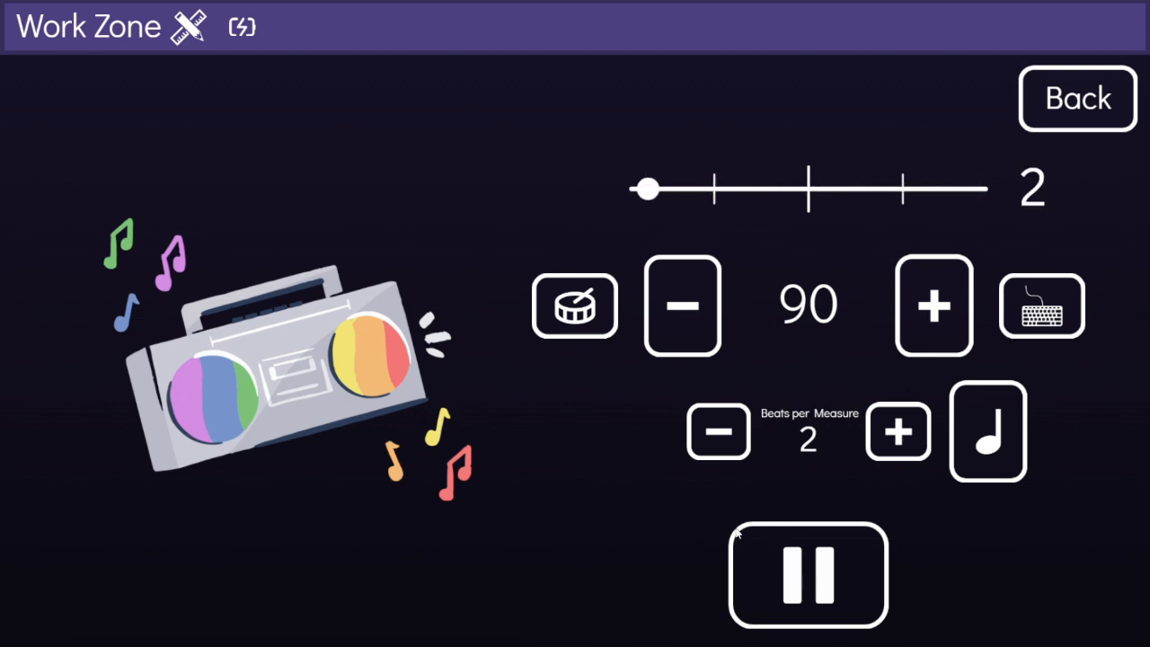
left_click(807, 575)
left_click(897, 432)
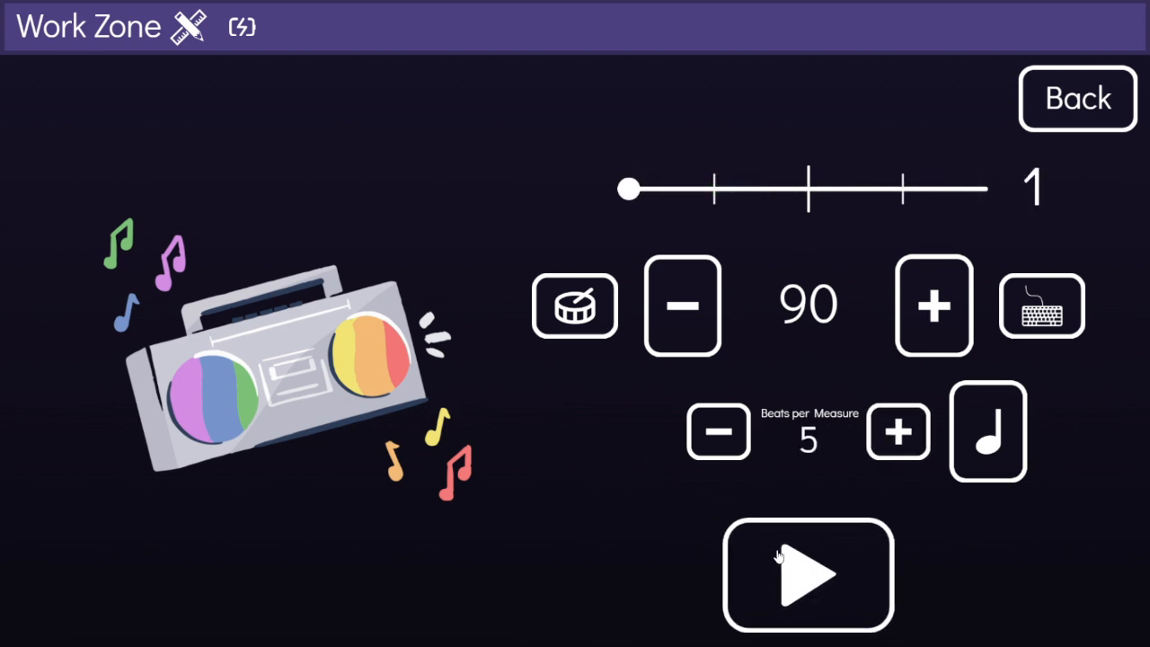
left_click(764, 550)
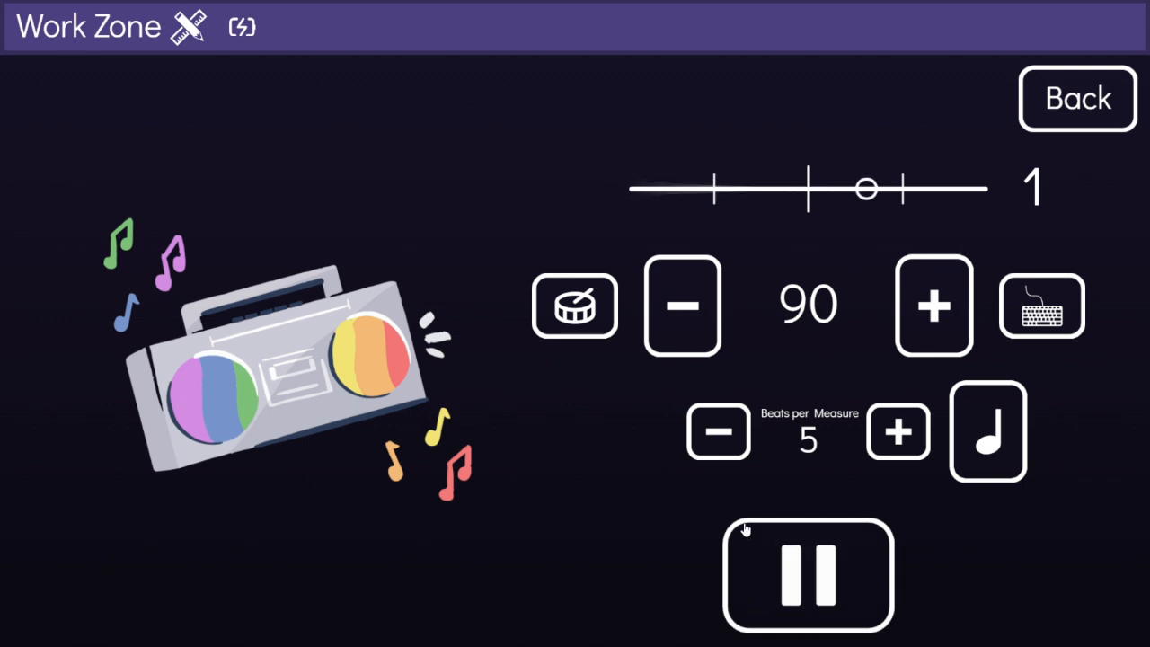
left_click(740, 548)
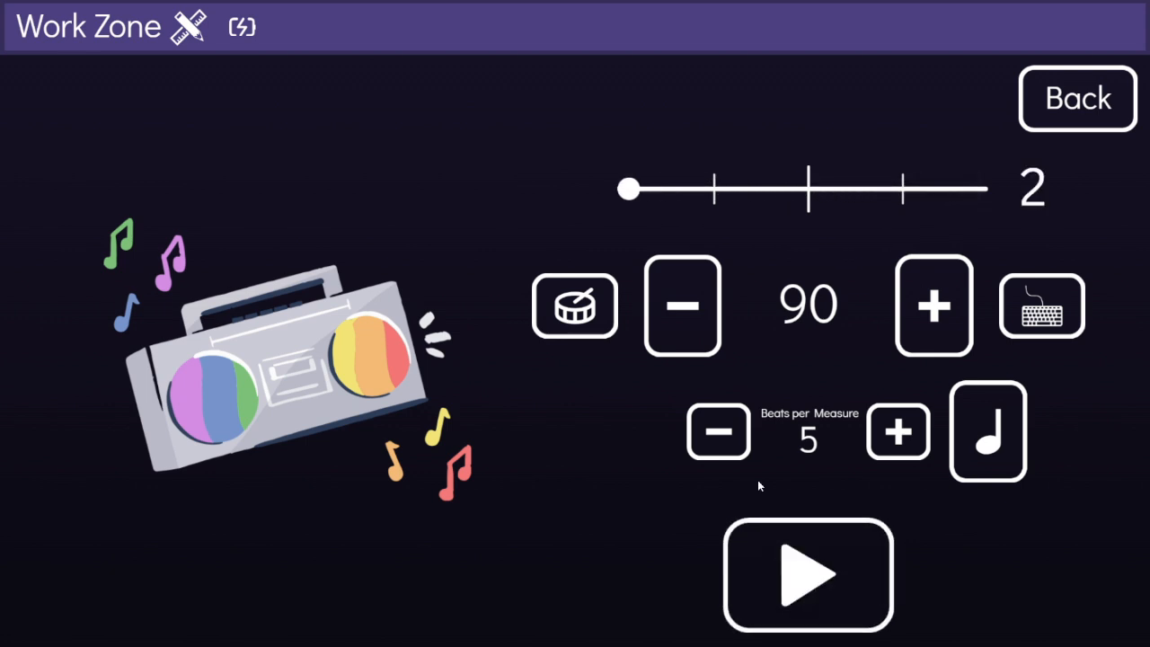
Step: Tap in a tempo of 129 BPM, raise it to 130 BPM, and play and stop the metronome
left_click(572, 312)
left_click(572, 313)
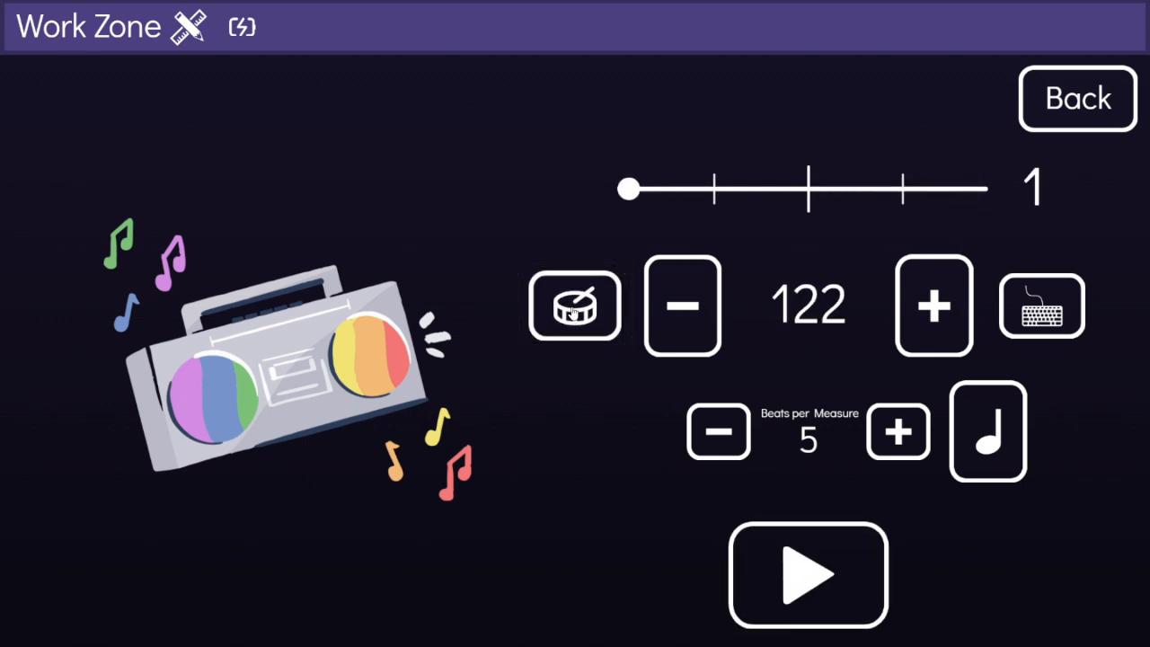
left_click(572, 313)
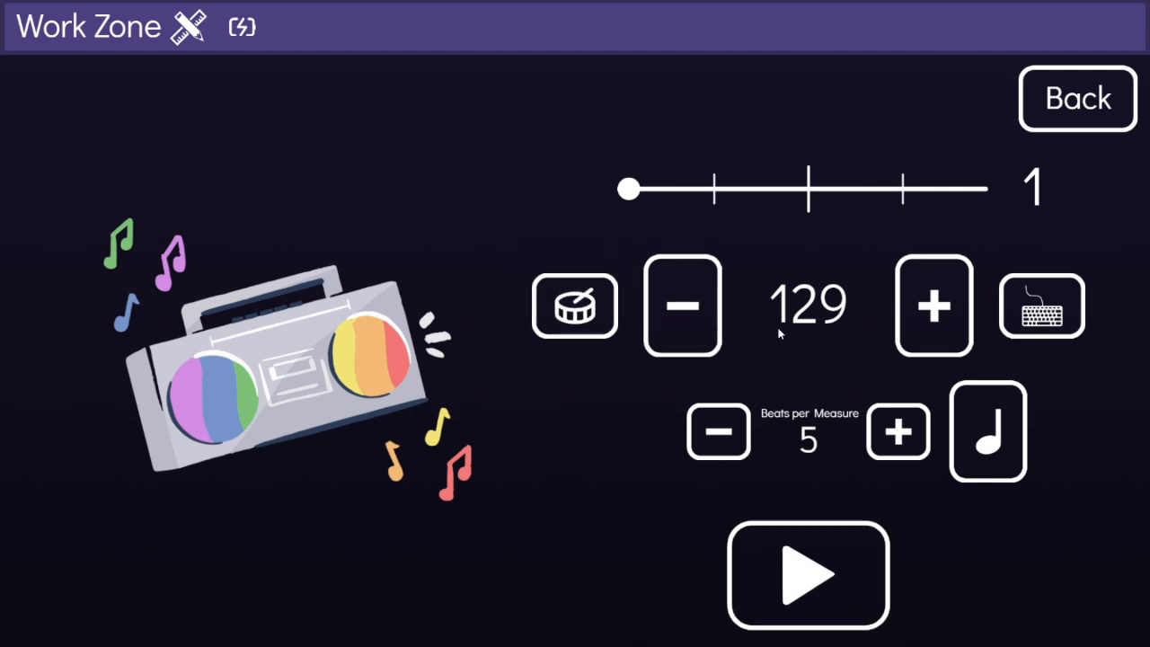
left_click(922, 316)
left_click(786, 580)
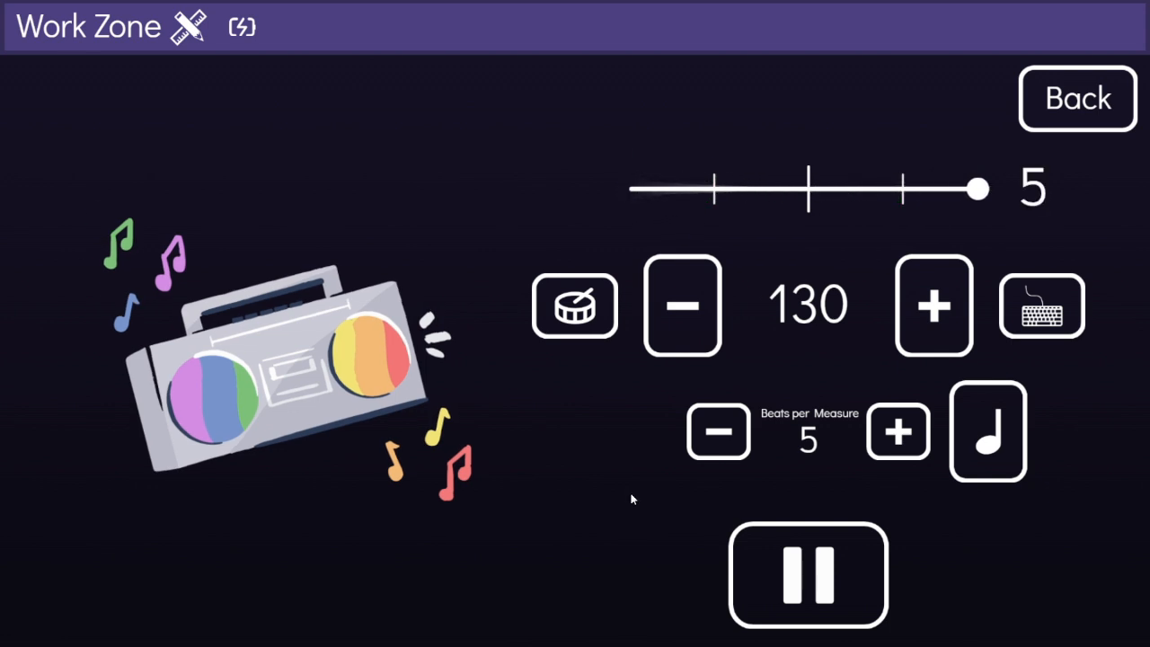
left_click(771, 560)
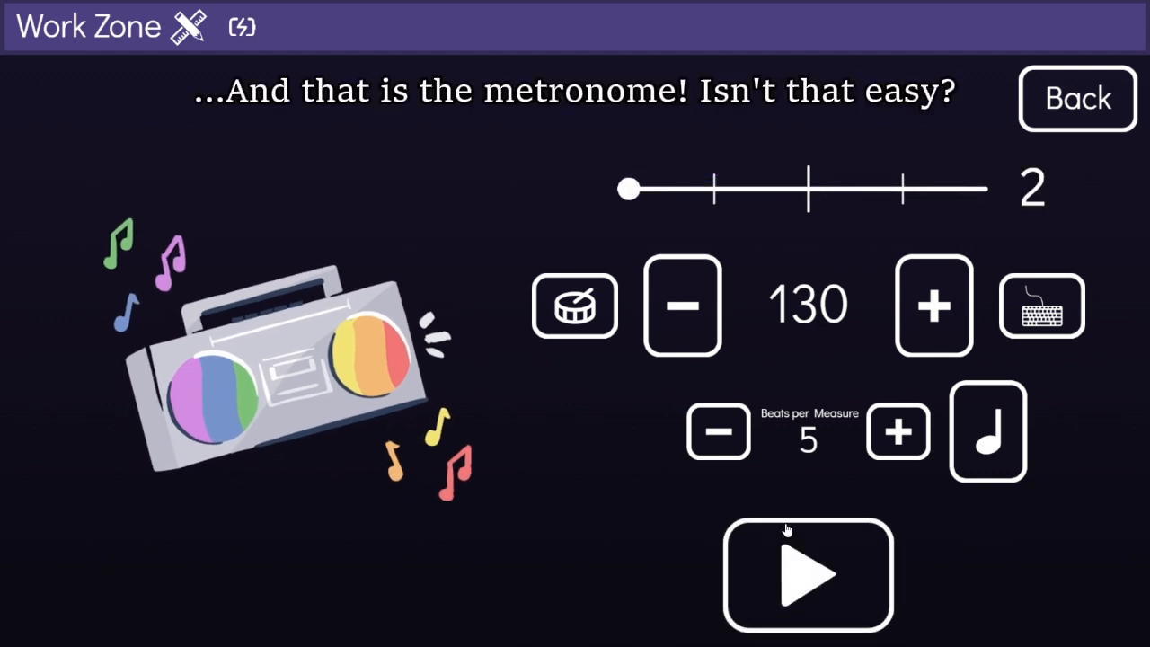
Step: Leave the metronome, open the Color Picker tool and choose a bright green, RGB 14, 225, 28, with the device's color picker
left_click(1076, 109)
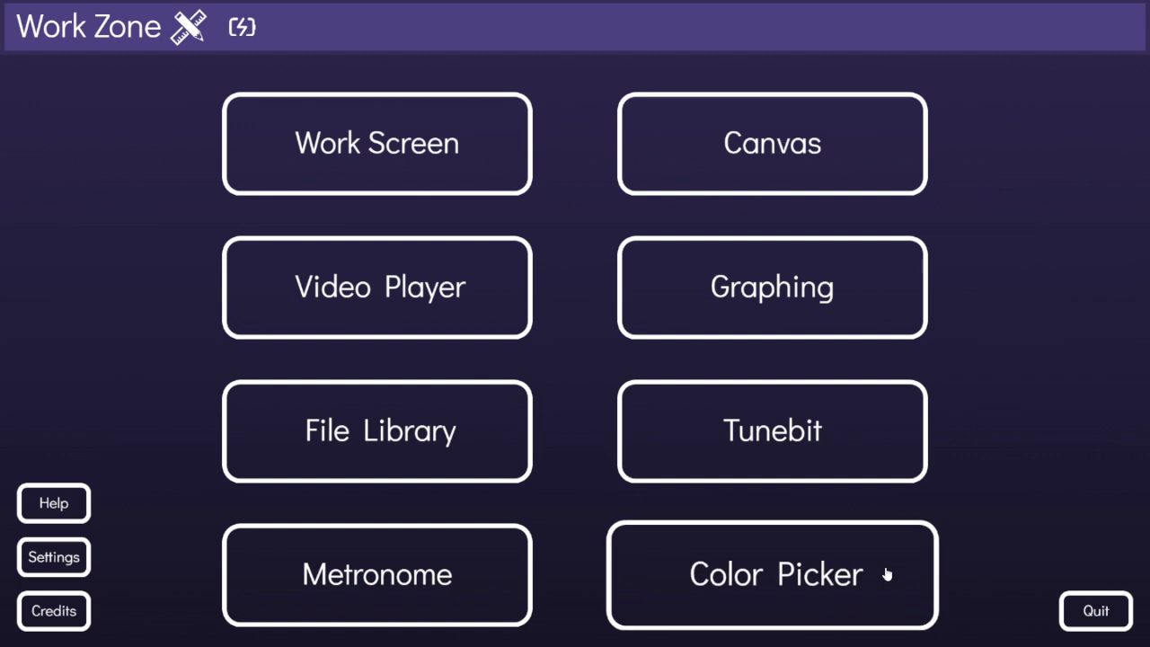
left_click(886, 571)
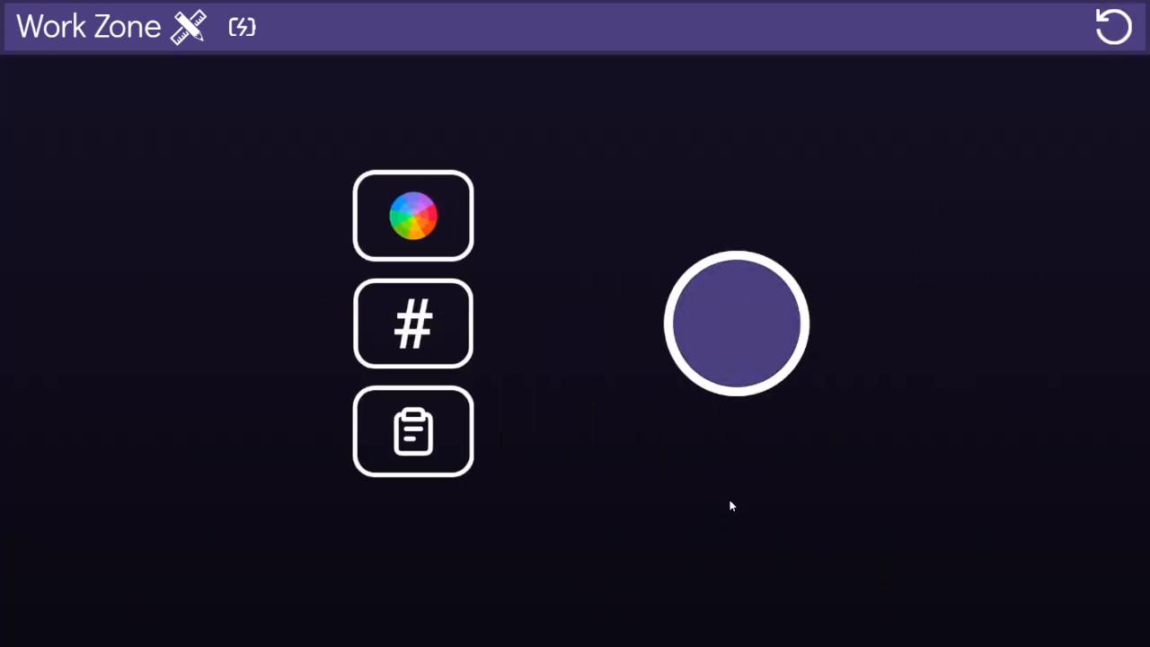
left_click(439, 243)
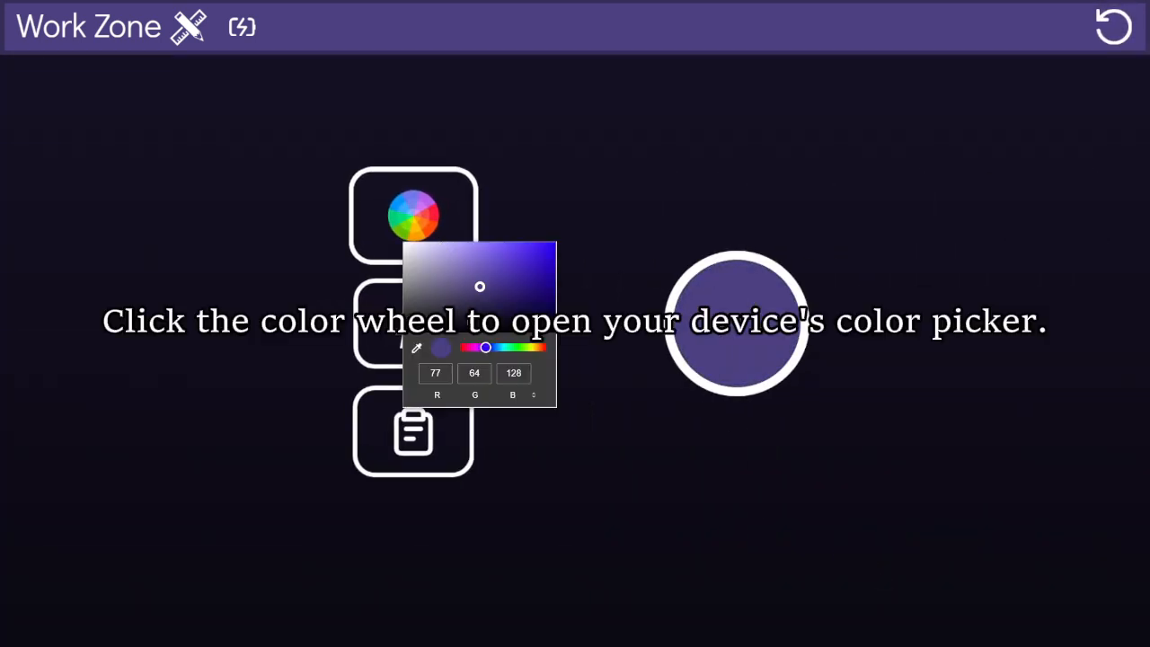
left_click_drag(491, 355, 521, 352)
left_click_drag(521, 269, 563, 251)
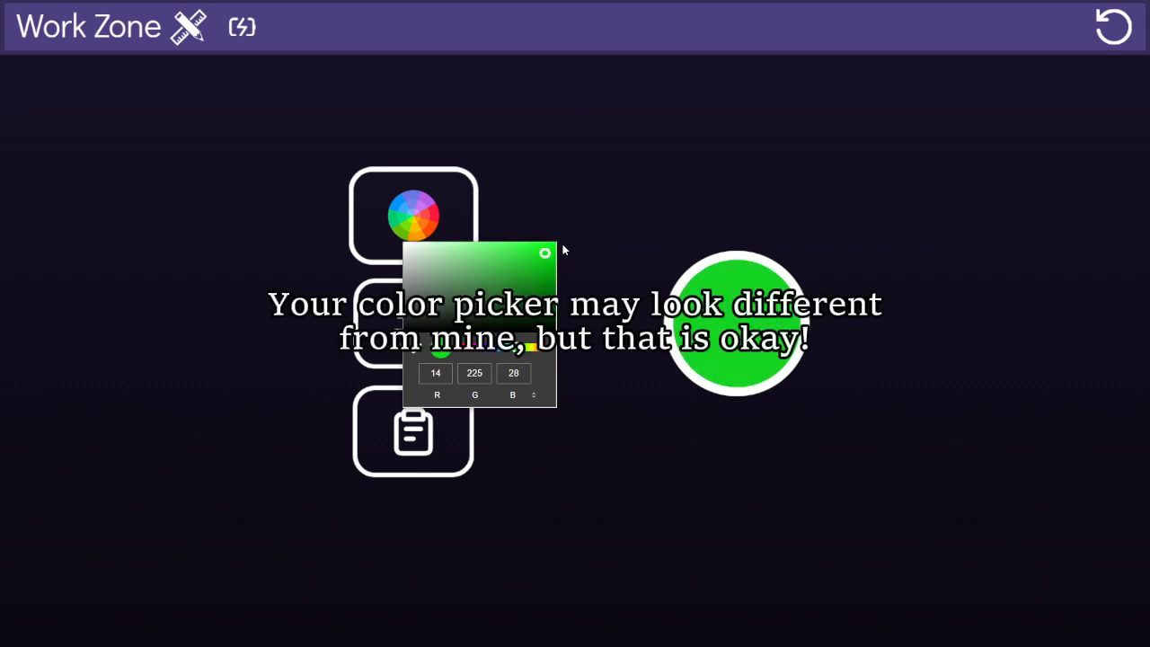
Step: Try a muted yellow, RGB 176, 169, 94, as the displayed color, and close the device's color picker
left_click(533, 350)
mouse_move(520, 282)
left_mouse_down()
mouse_move(502, 245)
mouse_move(473, 272)
left_mouse_up()
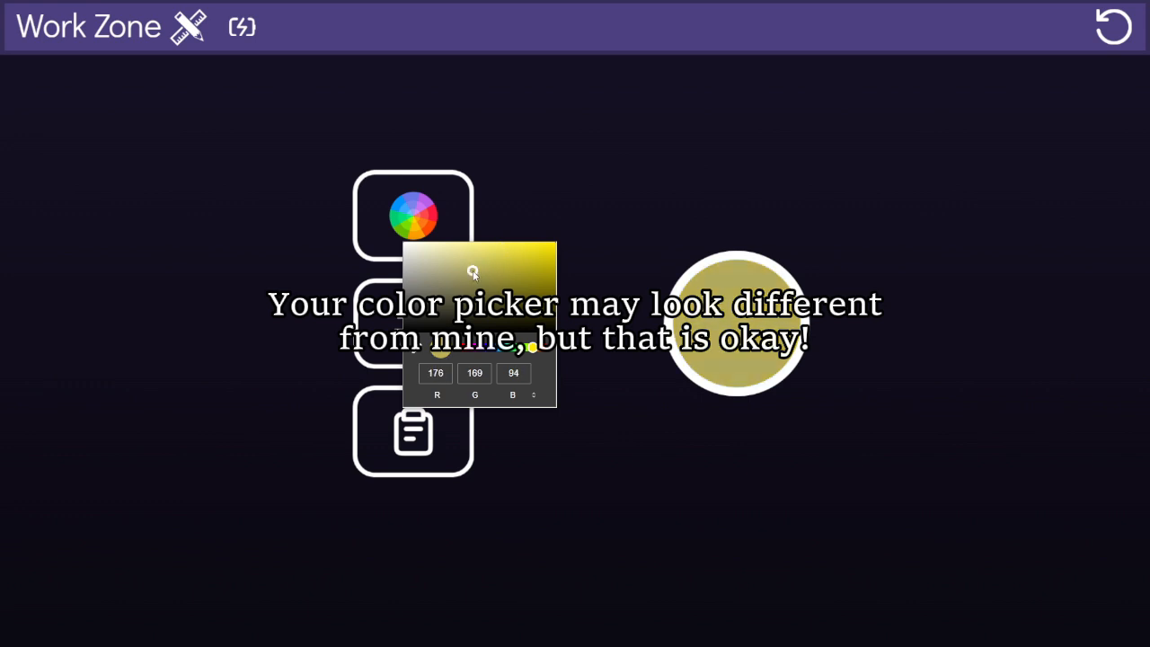
key("Escape")
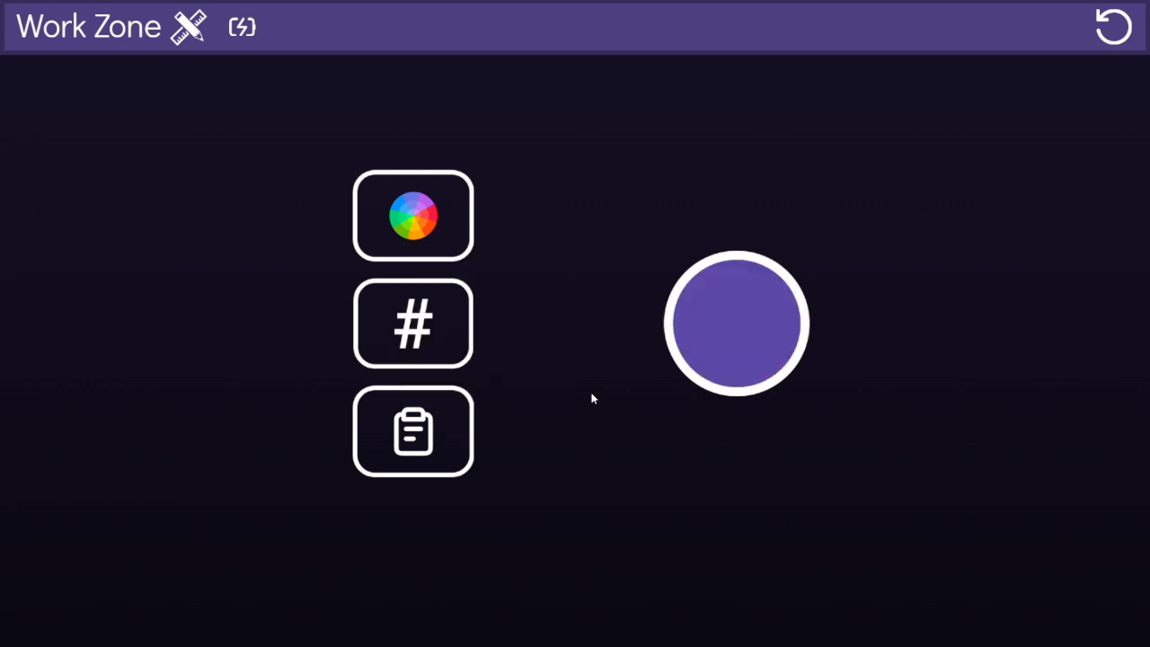
Step: Display colors from manually entered hex values, first #ffffff and after it #ff0000
left_click(448, 338)
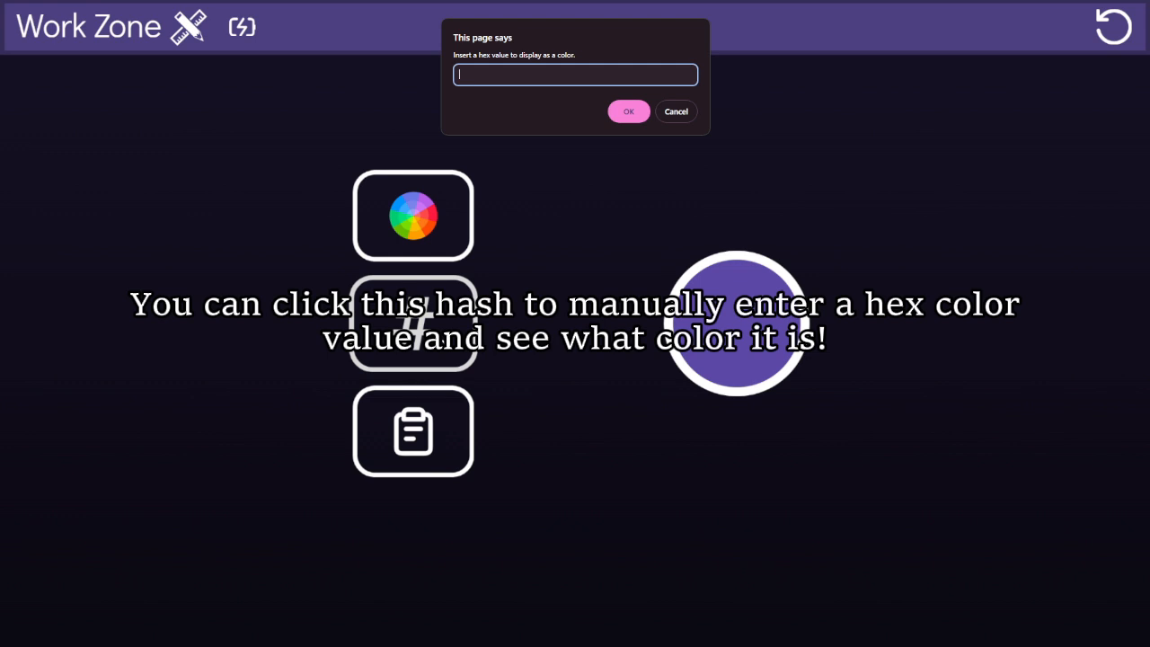
type("#ffffff")
key("Return")
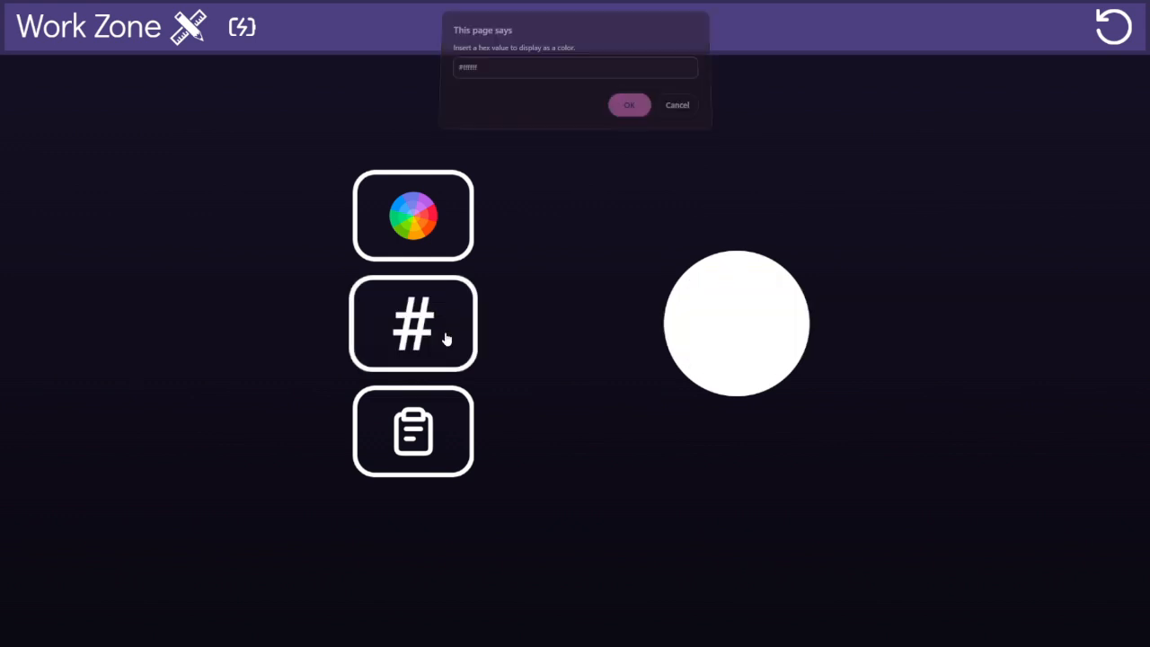
left_click(427, 363)
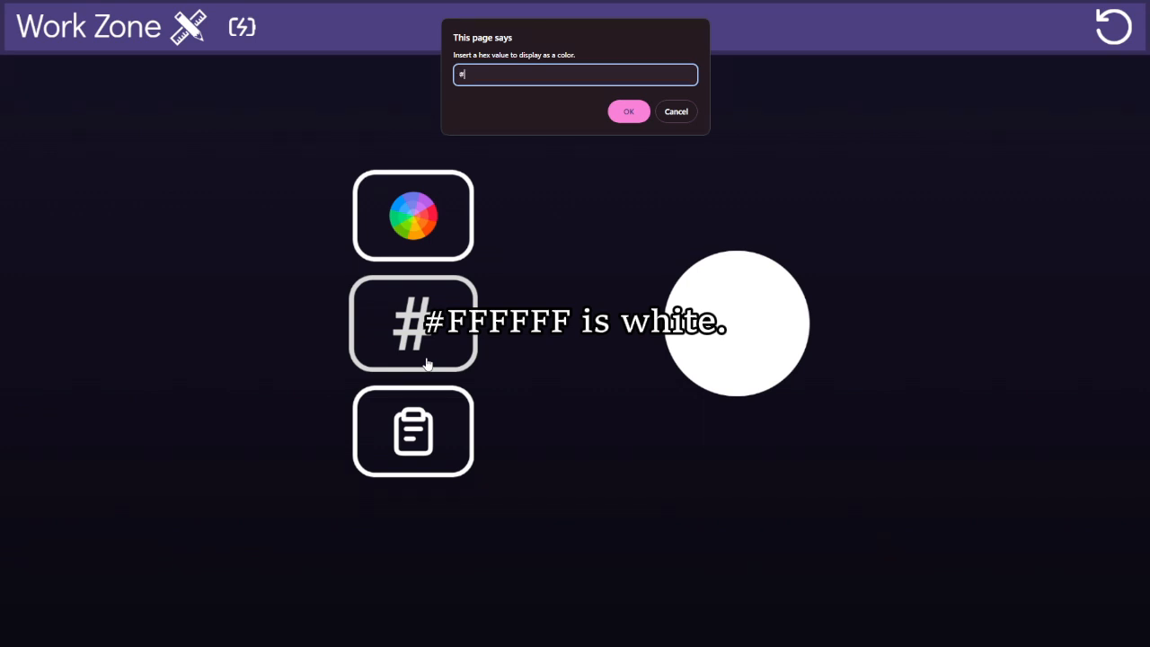
type("#ff0000")
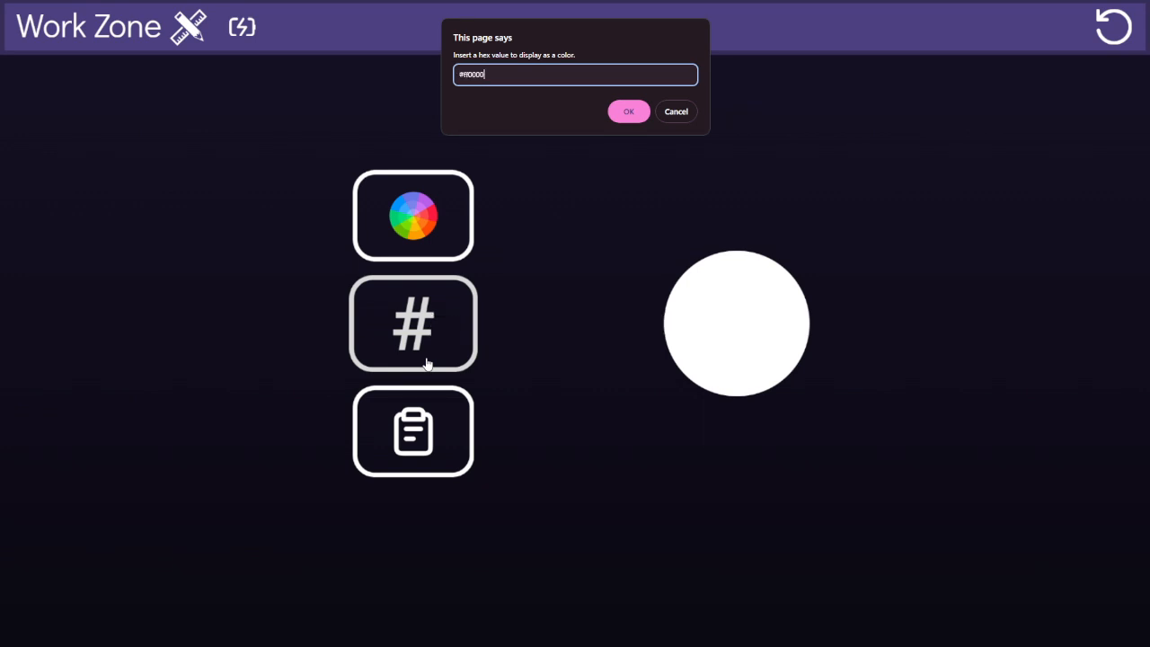
key("Return")
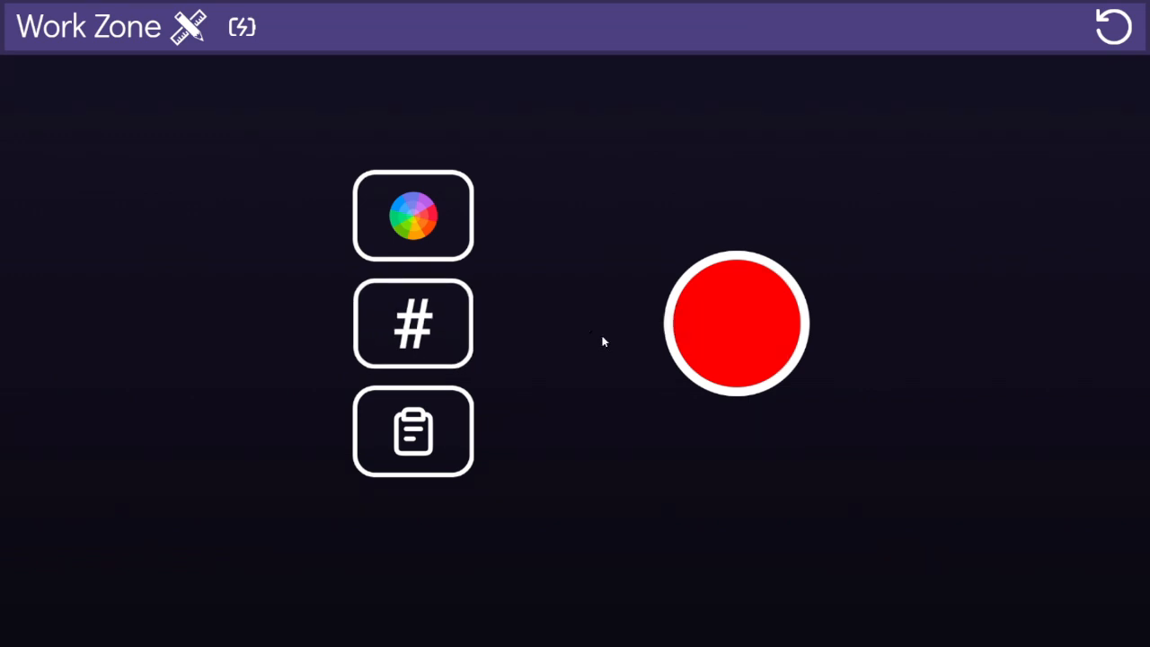
Step: Copy the red color's hex value to the clipboard and check it in the clipboard history
left_click(382, 431)
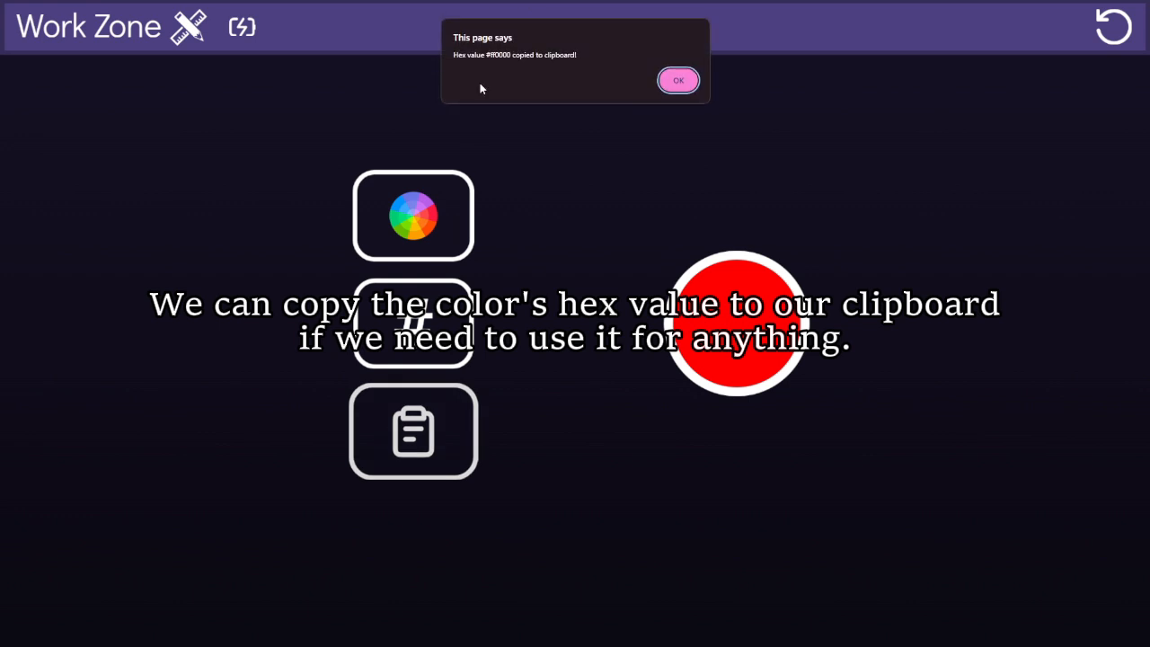
left_click(615, 74)
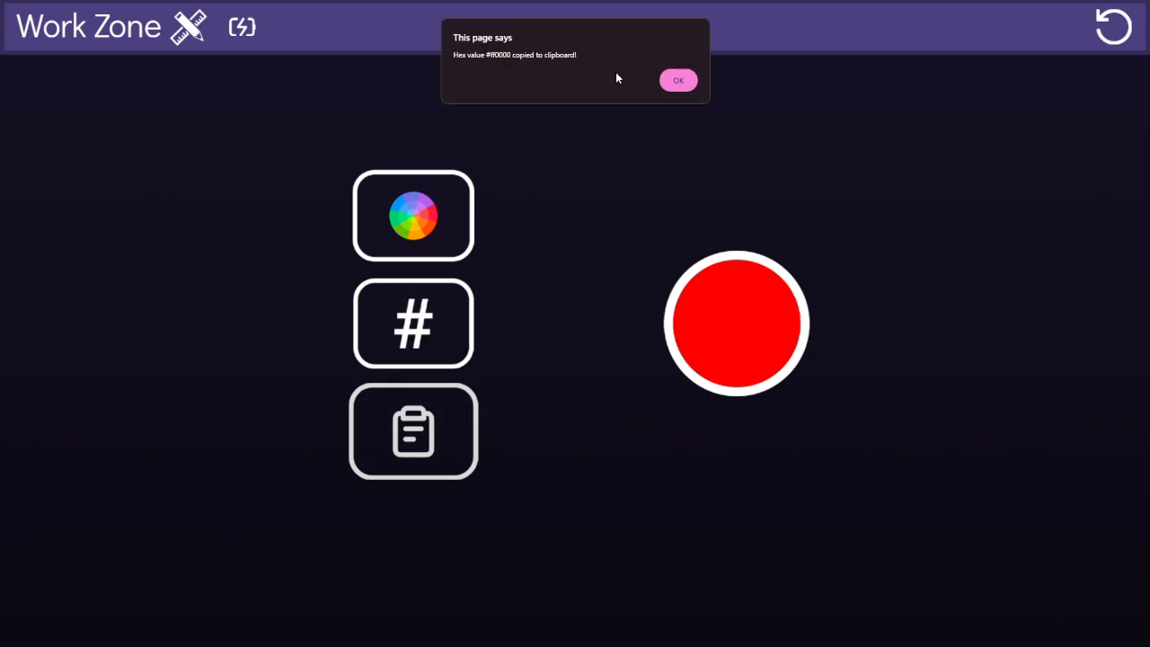
left_click(677, 81)
key("super+v")
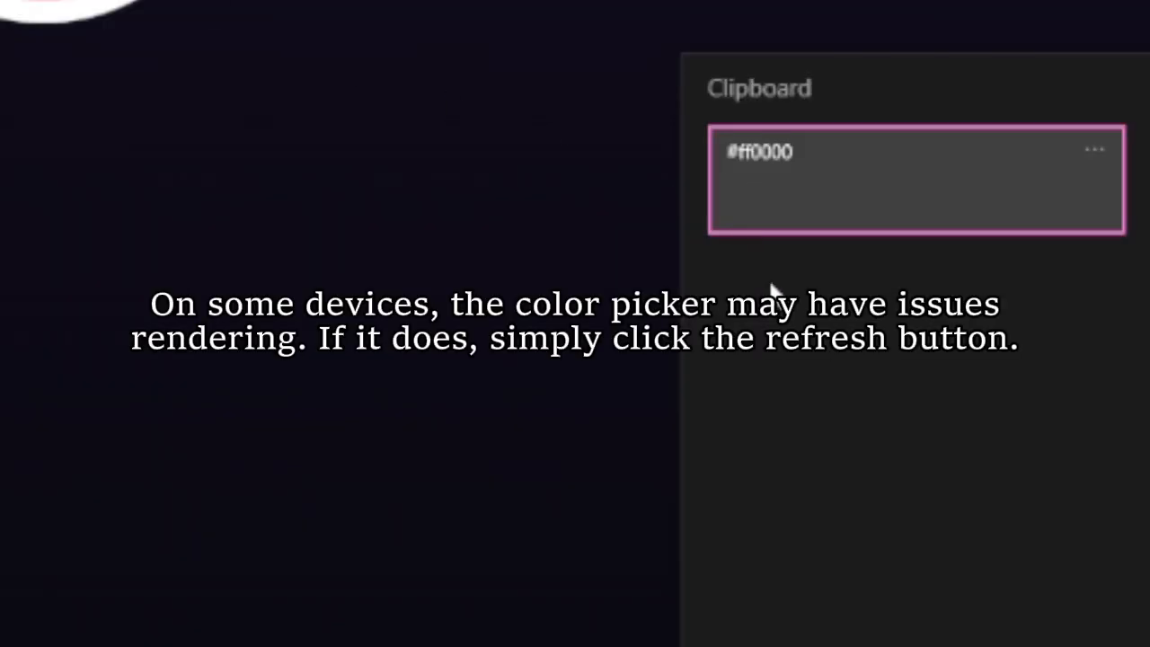
left_click(282, 220)
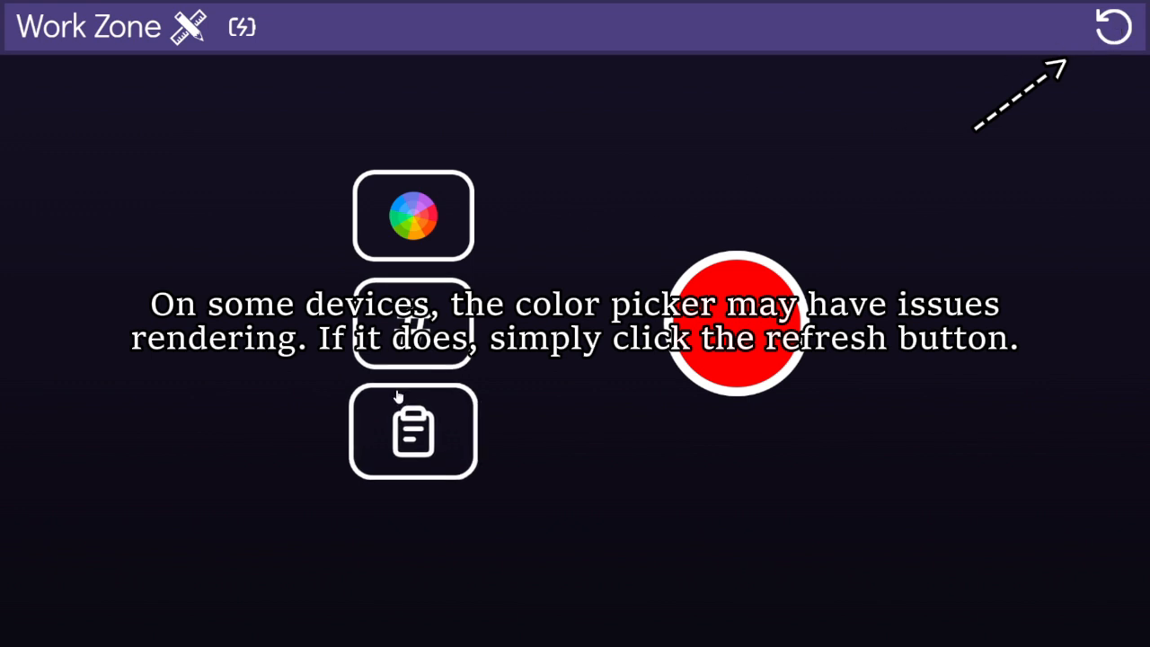
Step: Browse the Video Player help pages from About through Manual Restart, and return to the home screen
left_click(166, 21)
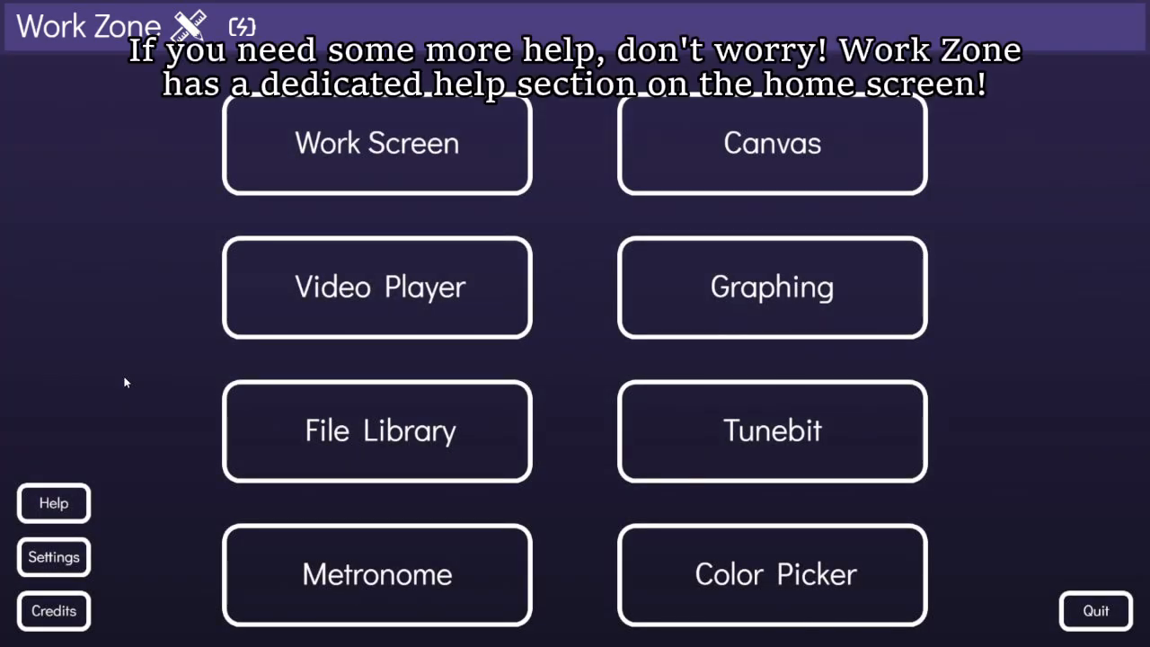
left_click(54, 504)
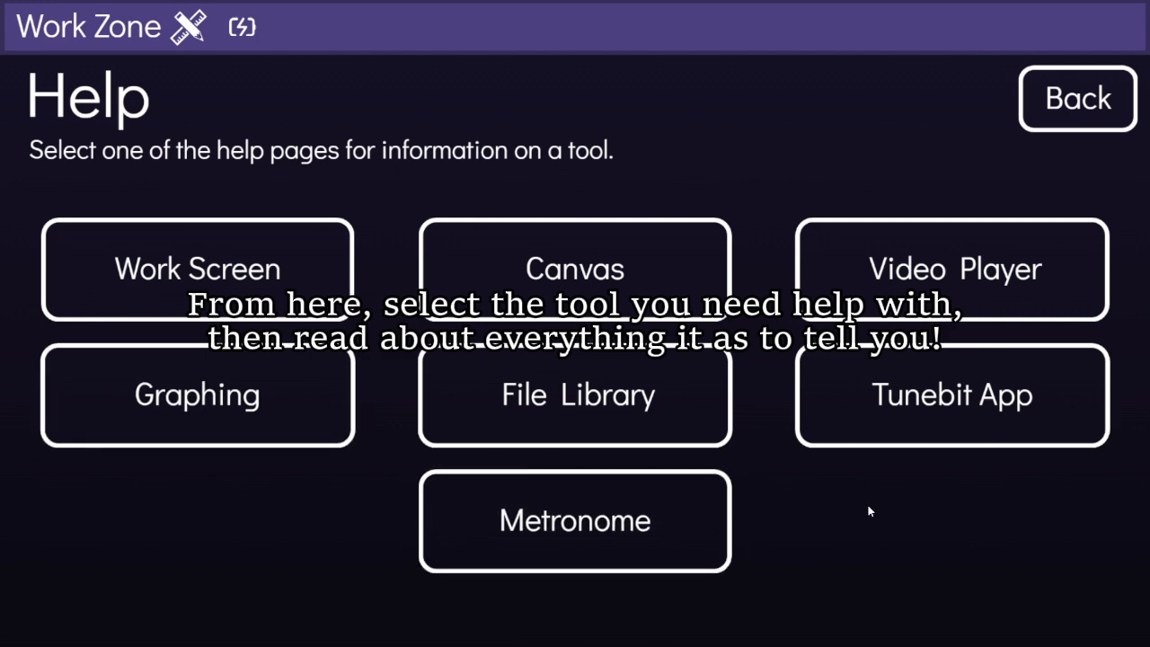
left_click(875, 266)
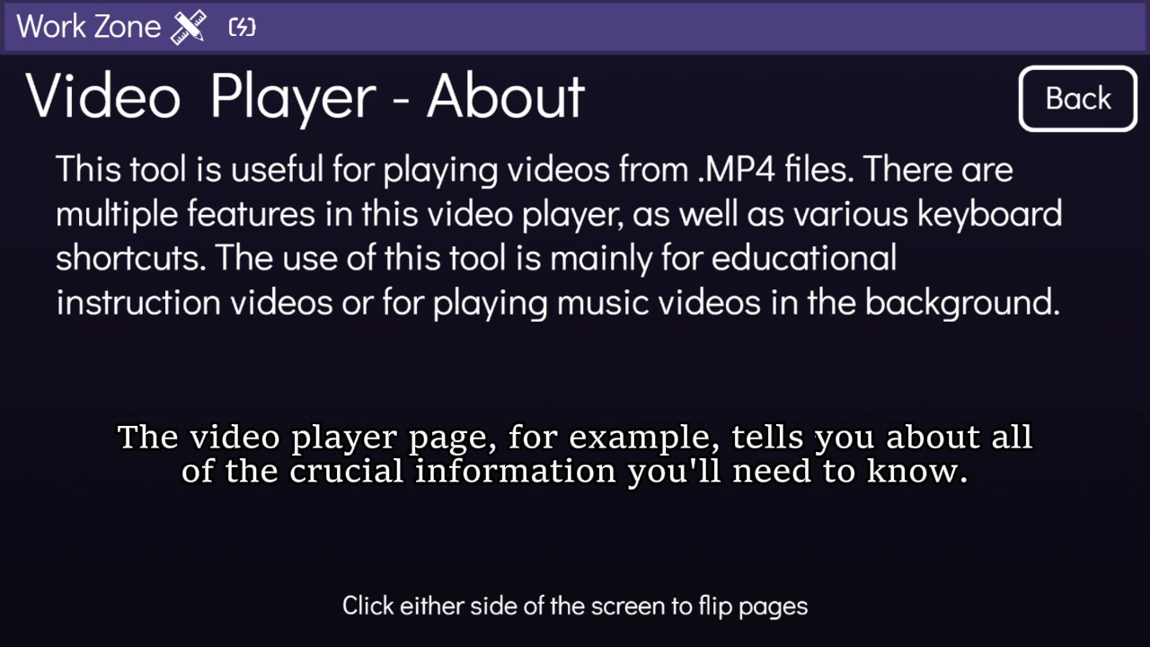
left_click(875, 266)
left_click(875, 266)
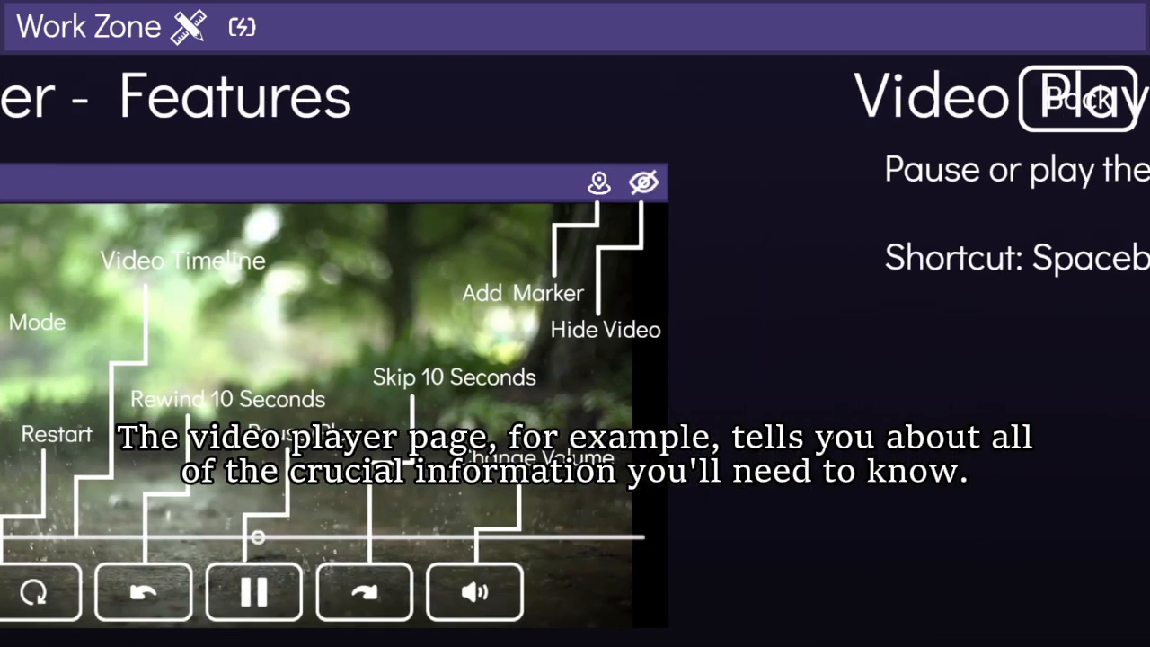
key("Right")
key("Right")
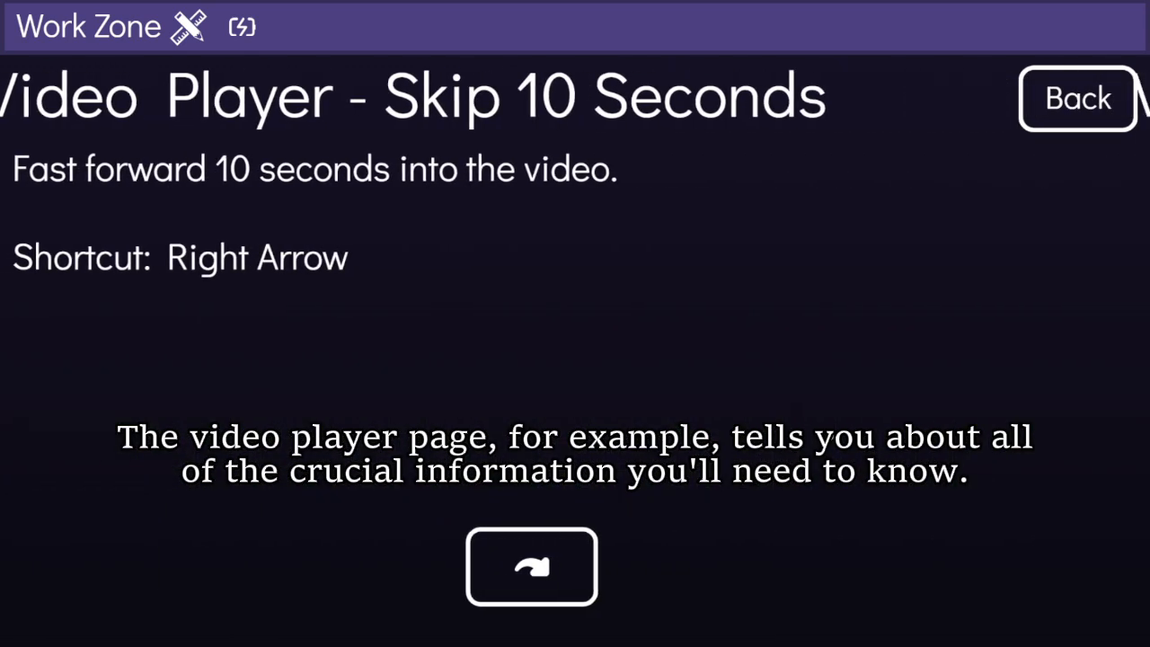
key("Right")
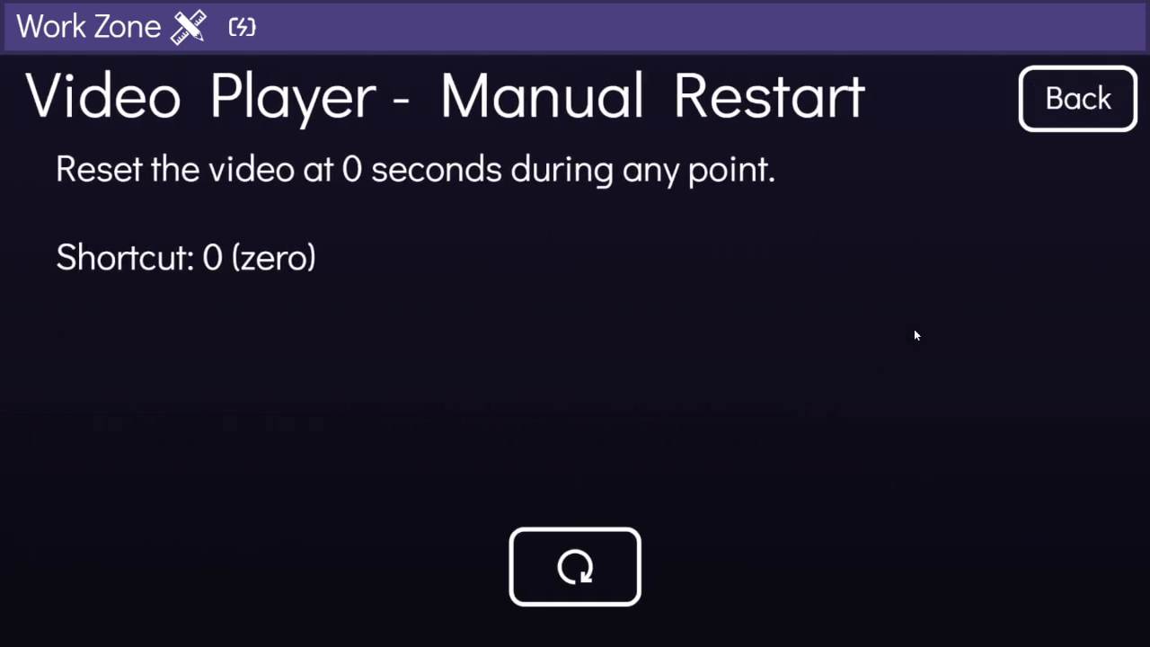
left_click(1035, 121)
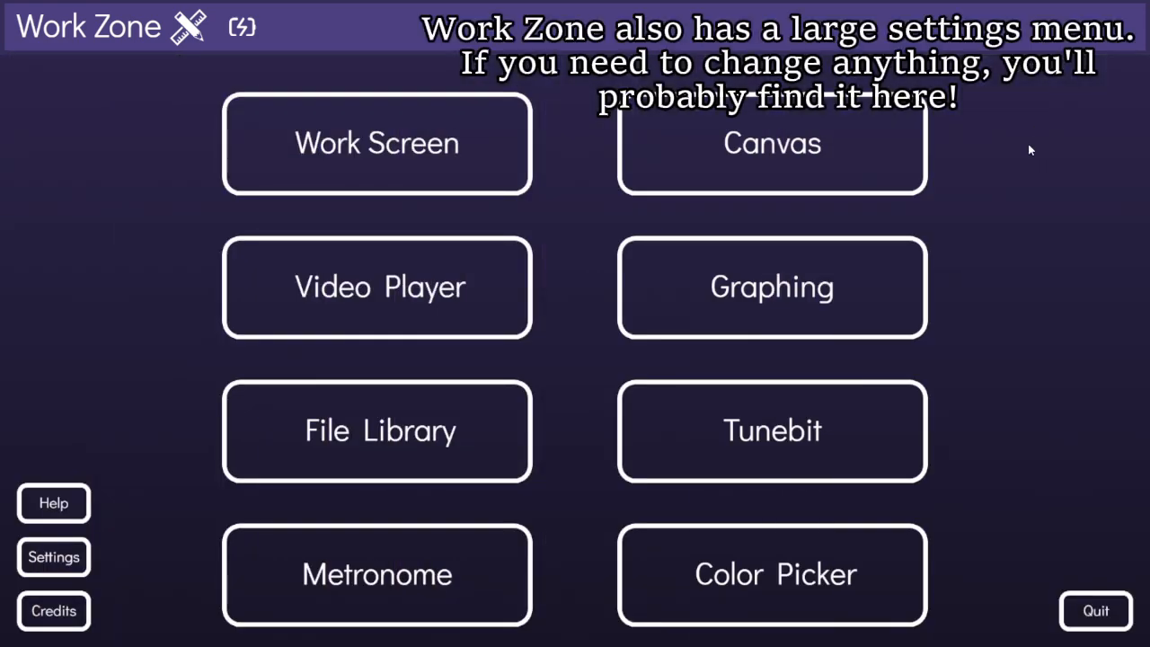